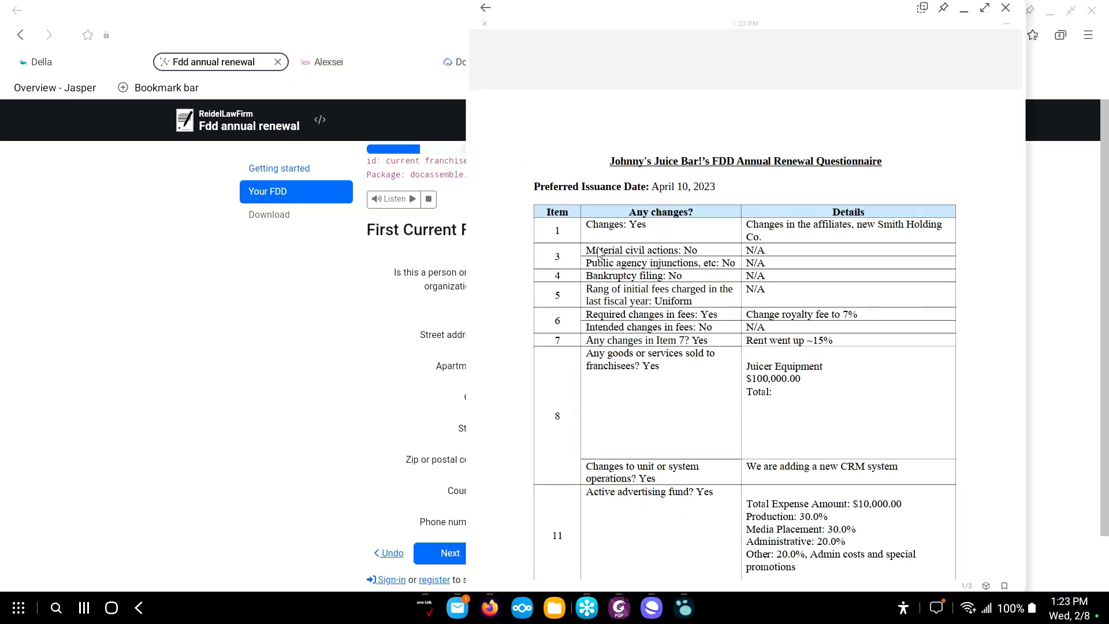
# Review the completed FDD annual renewal questionnaire from the issuance date through the franchise sellers section, and put the document away
pyautogui.scroll(-3, 599, 252)
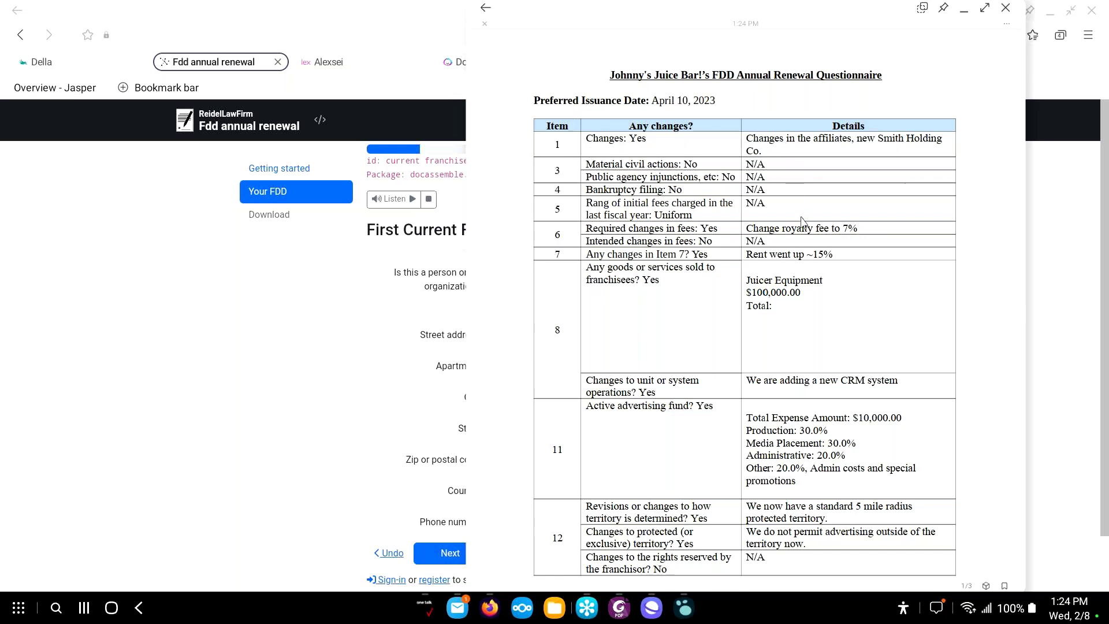
pyautogui.scroll(-3, 694, 239)
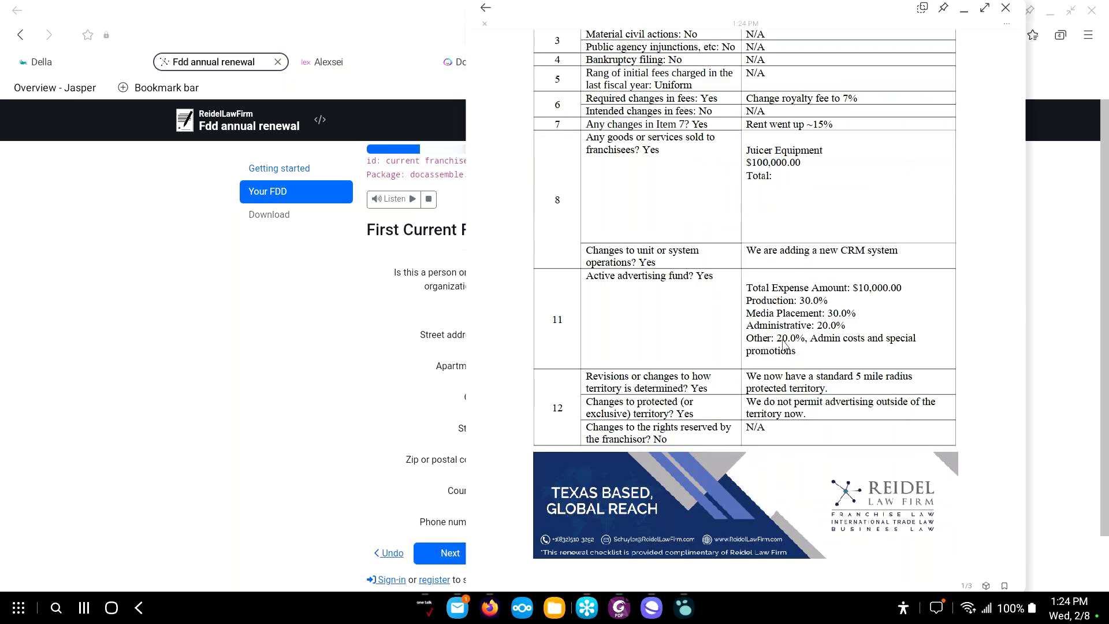
pyautogui.scroll(2, 784, 345)
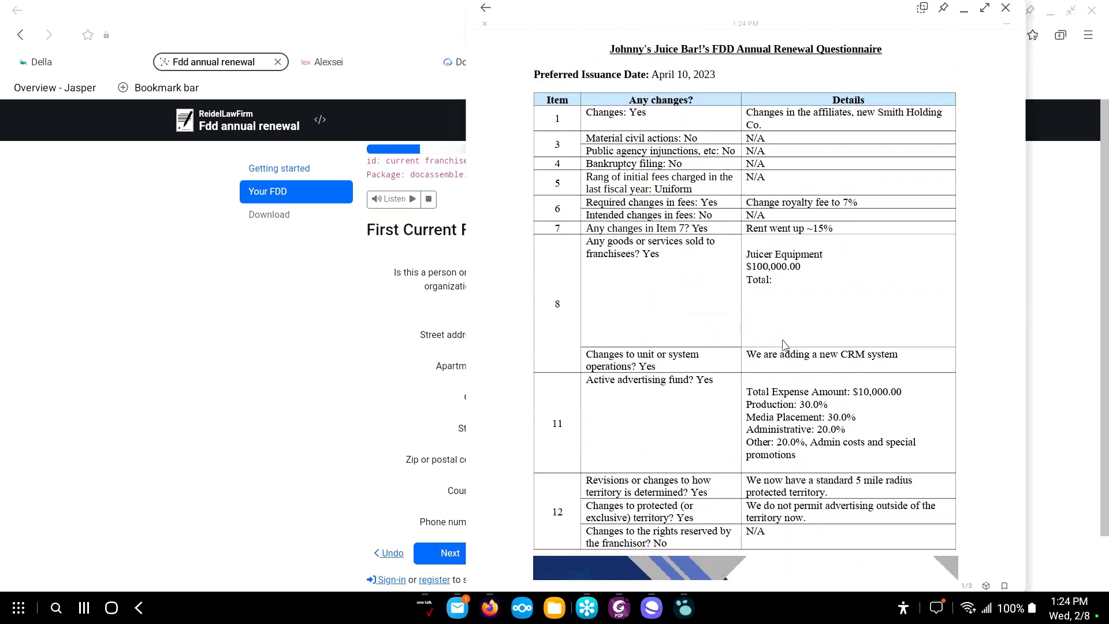
pyautogui.scroll(-20, 785, 345)
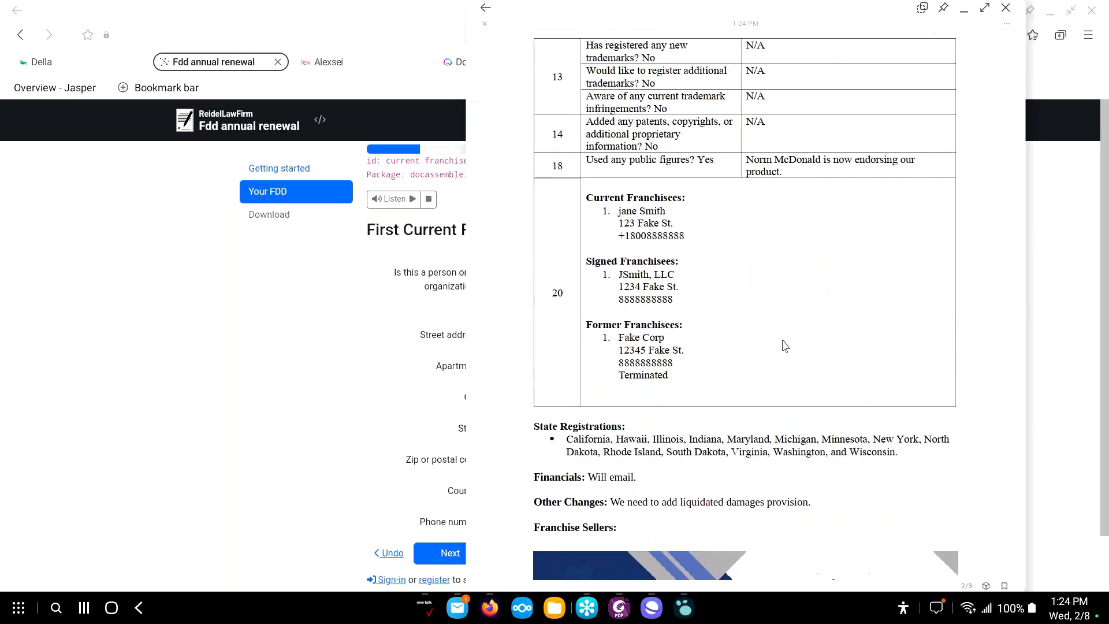
pyautogui.scroll(-13, 705, 332)
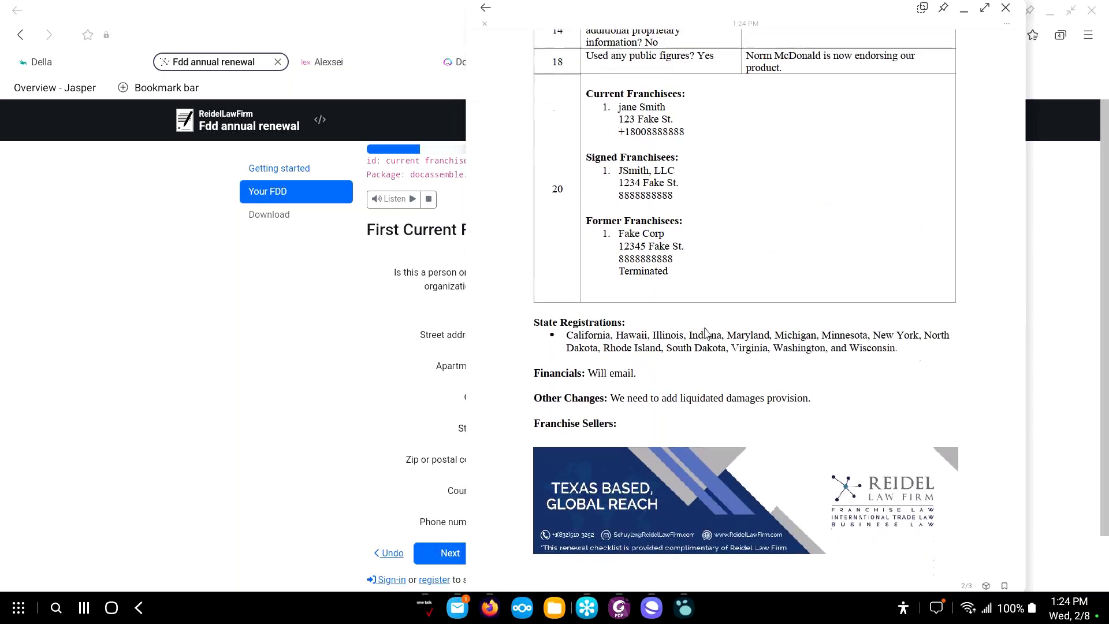
pyautogui.scroll(-7, 705, 332)
pyautogui.scroll(20, 704, 332)
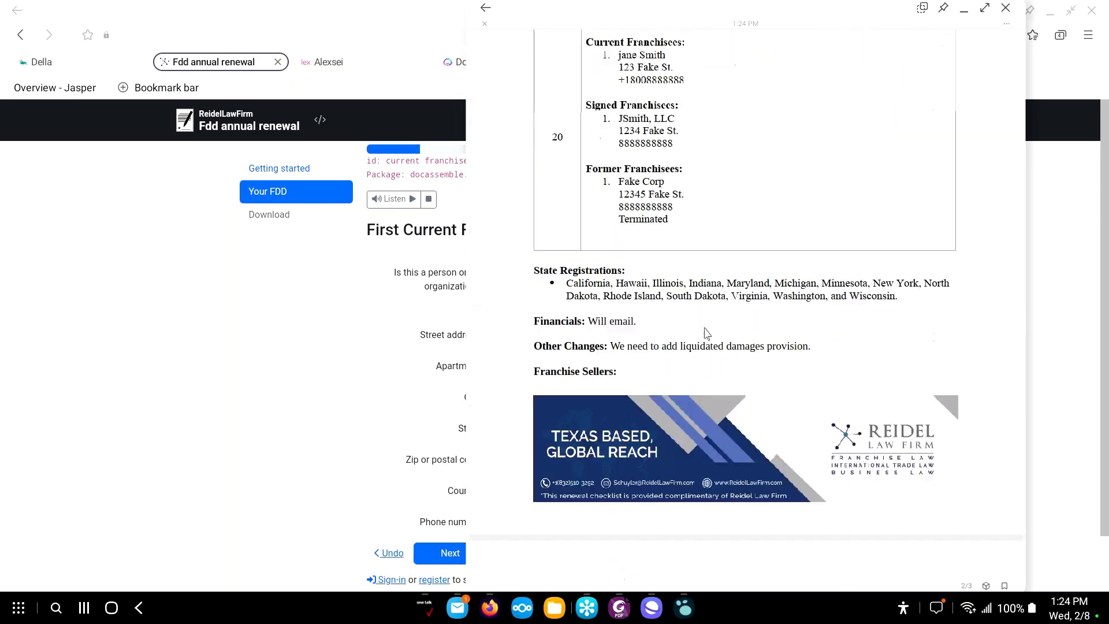
pyautogui.scroll(16, 706, 332)
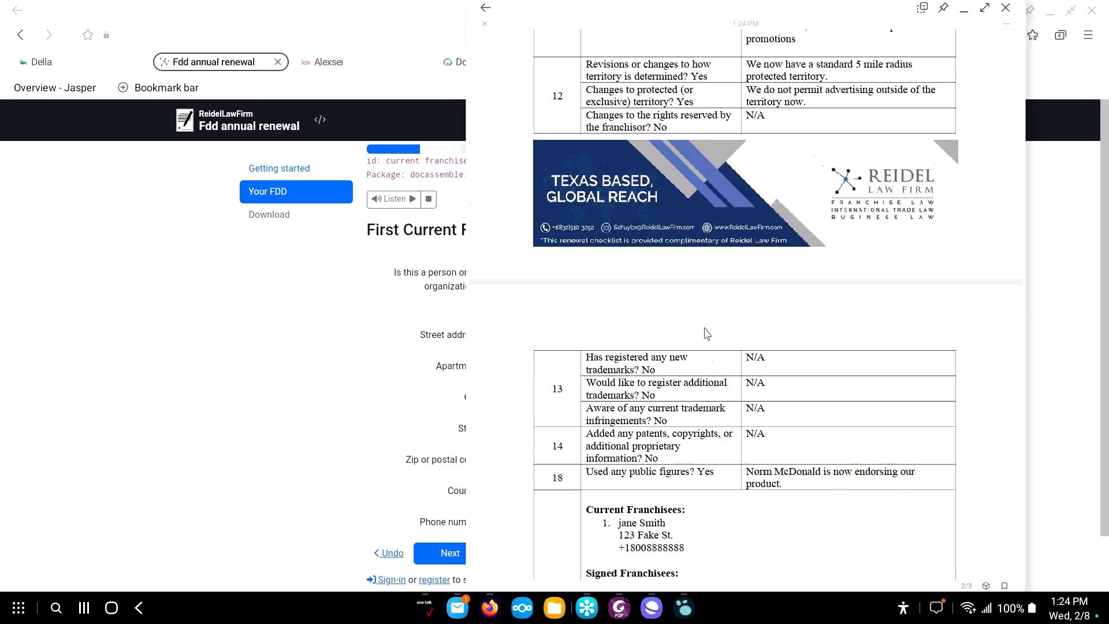
pyautogui.scroll(6, 704, 328)
pyautogui.scroll(-1, 705, 328)
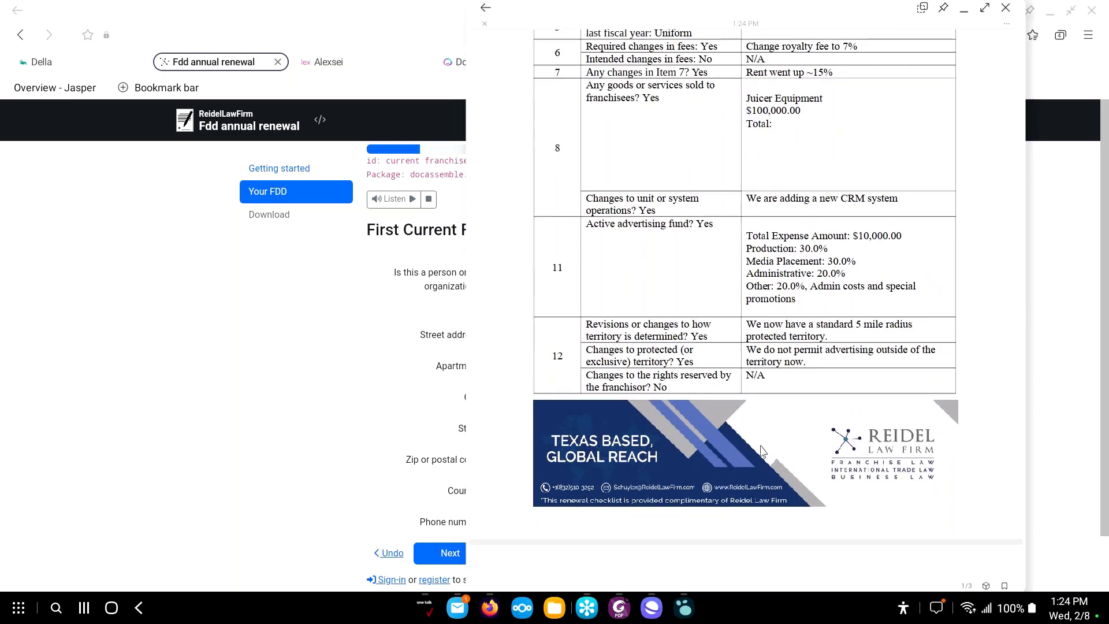
pyautogui.scroll(5, 813, 427)
pyautogui.scroll(3, 792, 376)
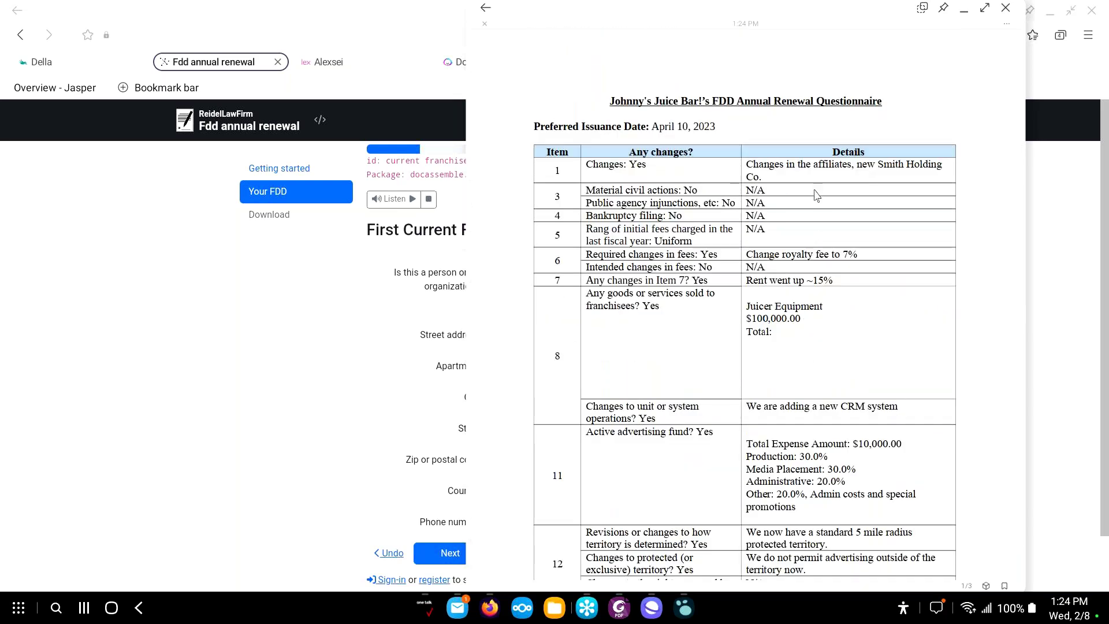
pyautogui.click(963, 9)
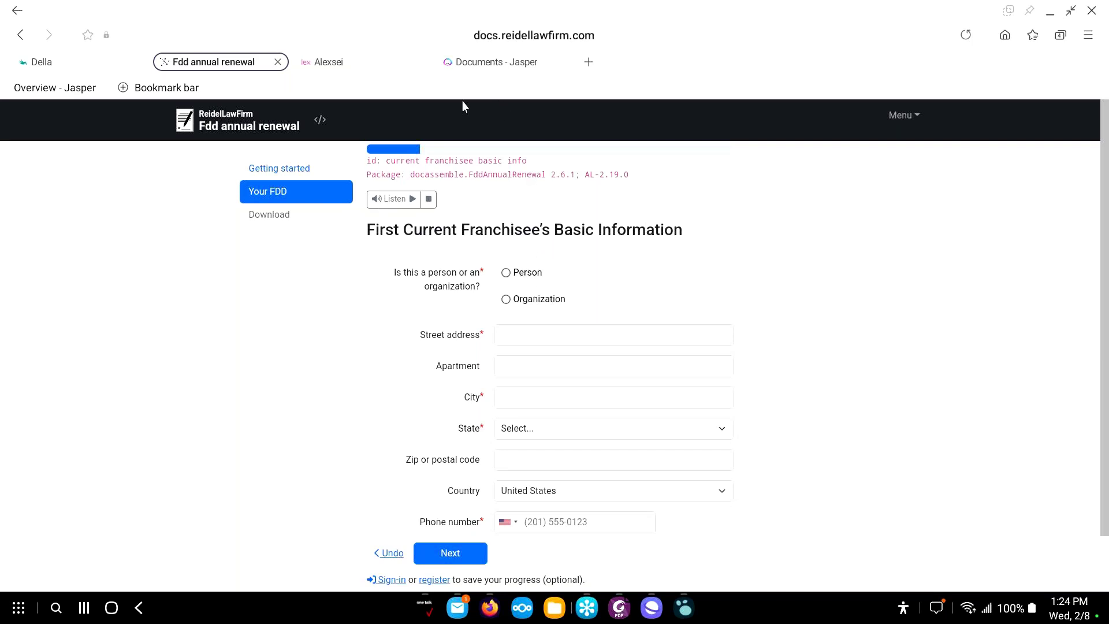
# Check the list of planned demos in the AI notes outline and return to the browser
pyautogui.moveTo(683, 618)
pyautogui.click(680, 546)
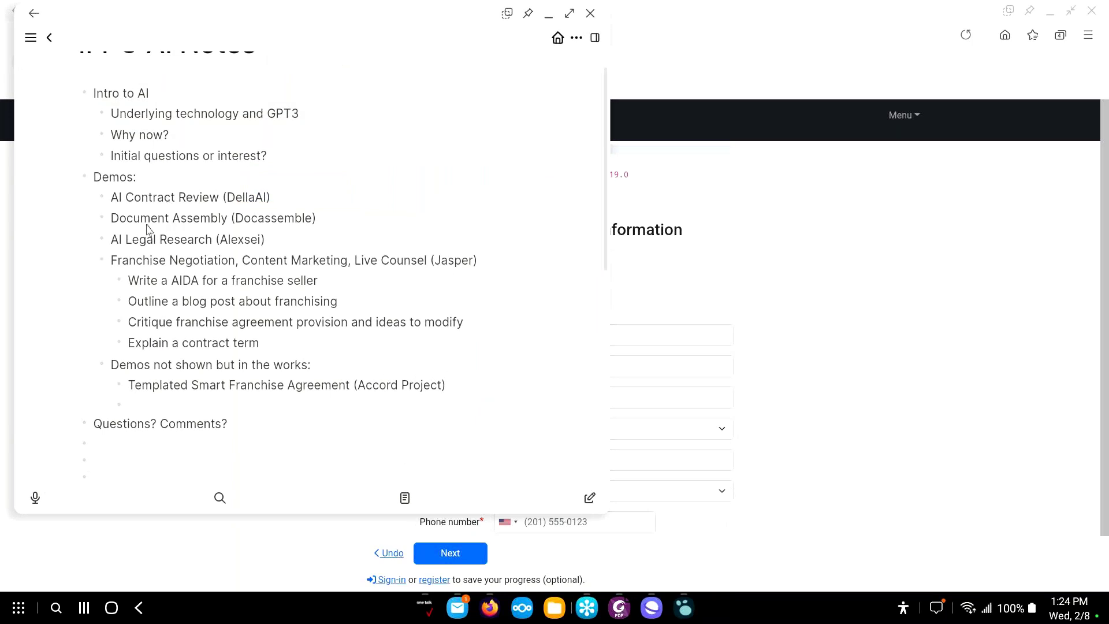
pyautogui.click(794, 230)
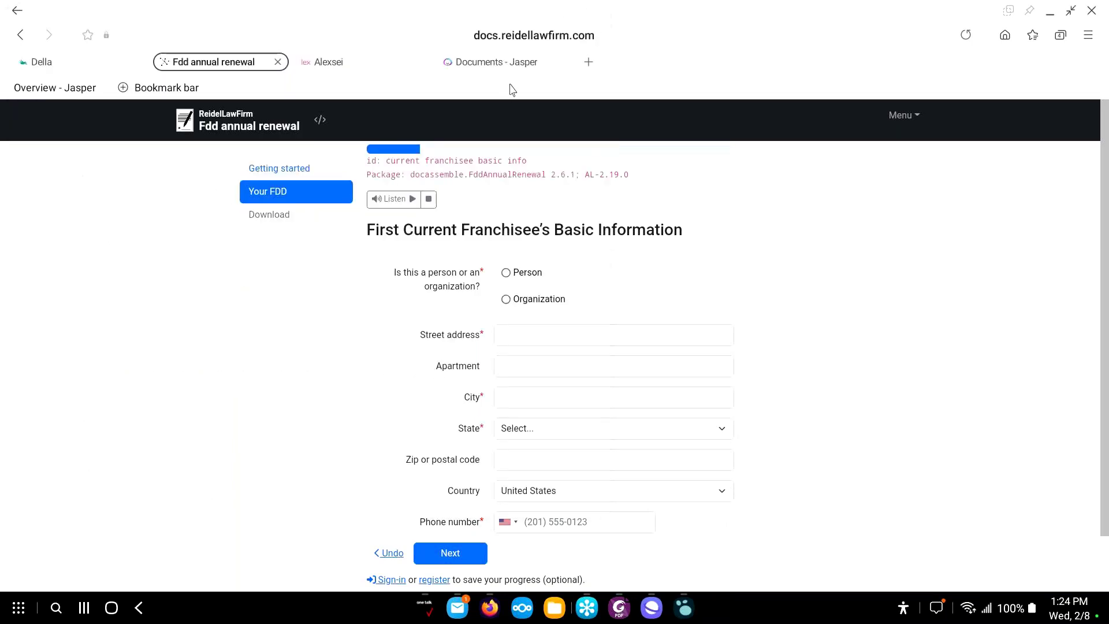
# Open the Alexsei research memo on a franchisor subject to a DFPI Stop Order Action, signing in with the saved account e-mail
pyautogui.click(347, 63)
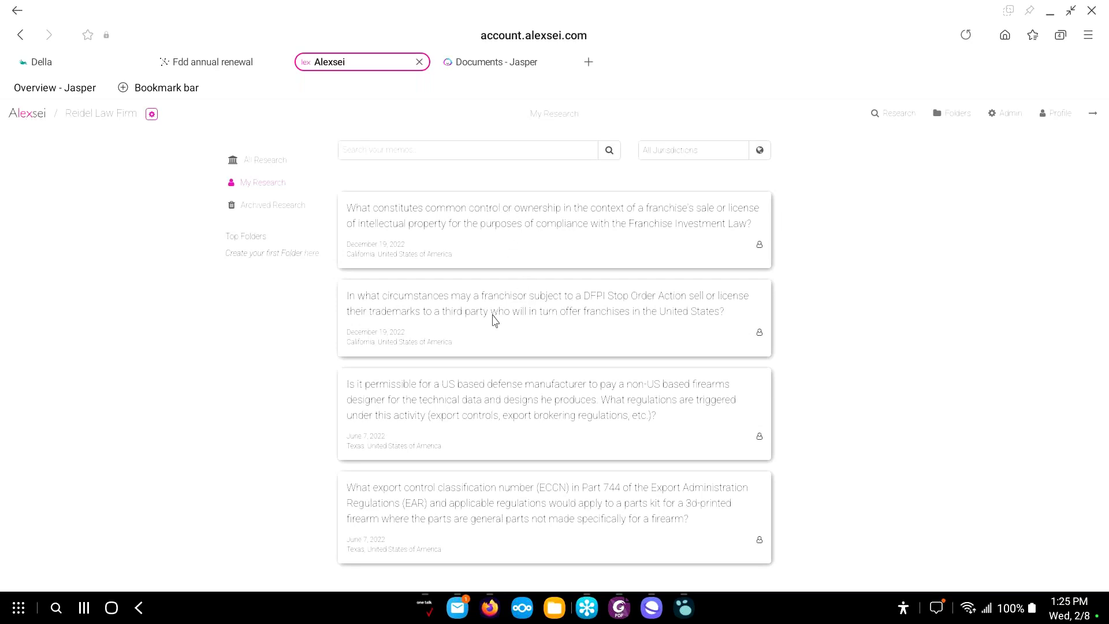
pyautogui.click(510, 333)
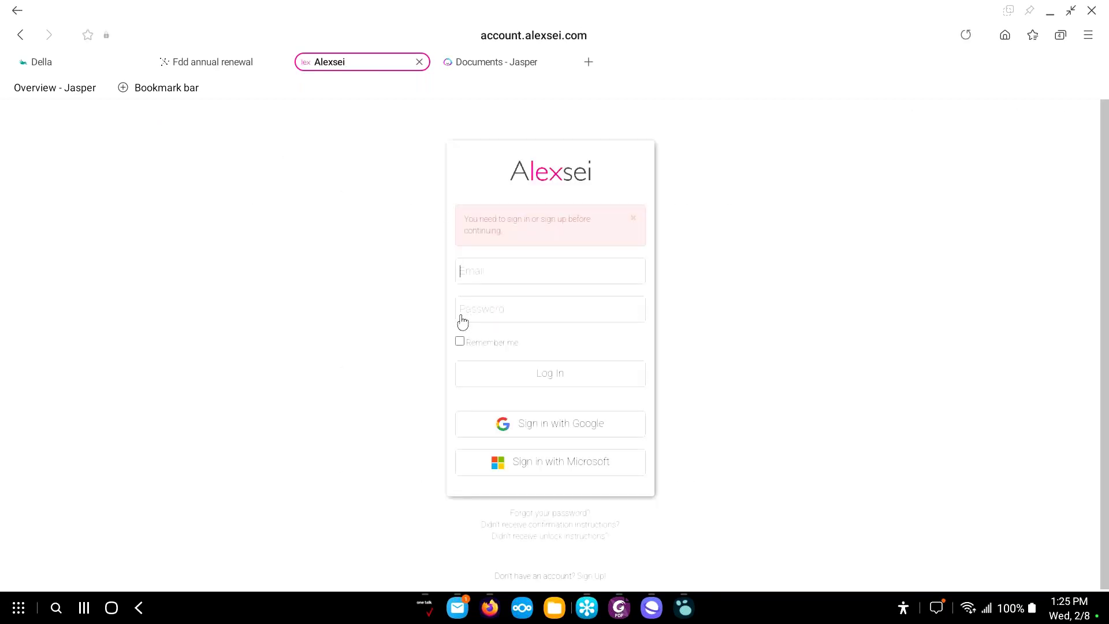
pyautogui.click(493, 275)
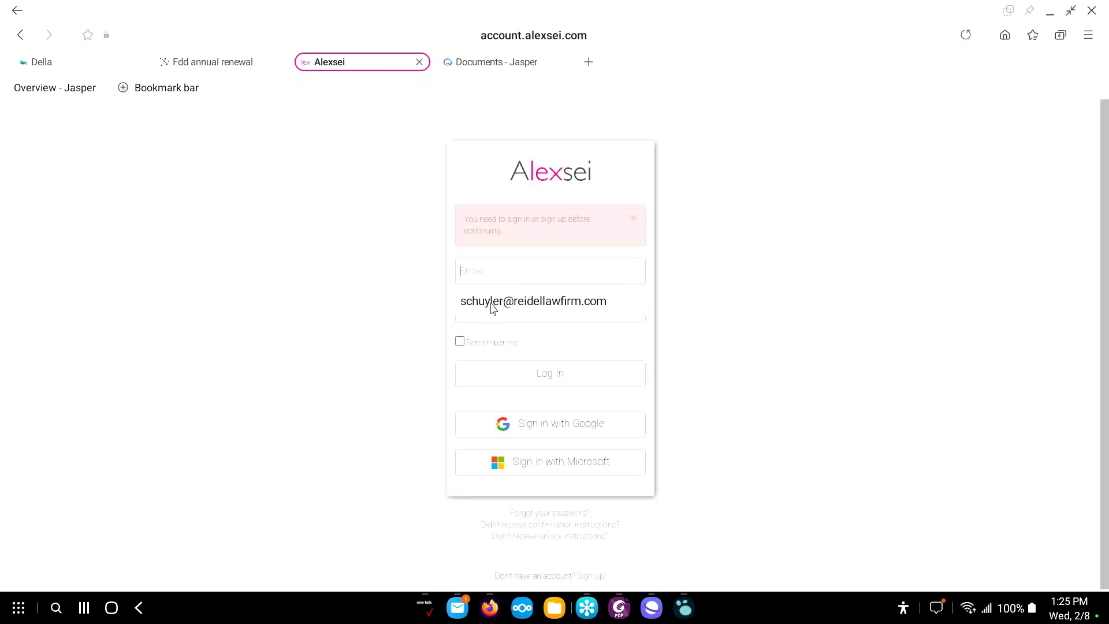
pyautogui.click(494, 305)
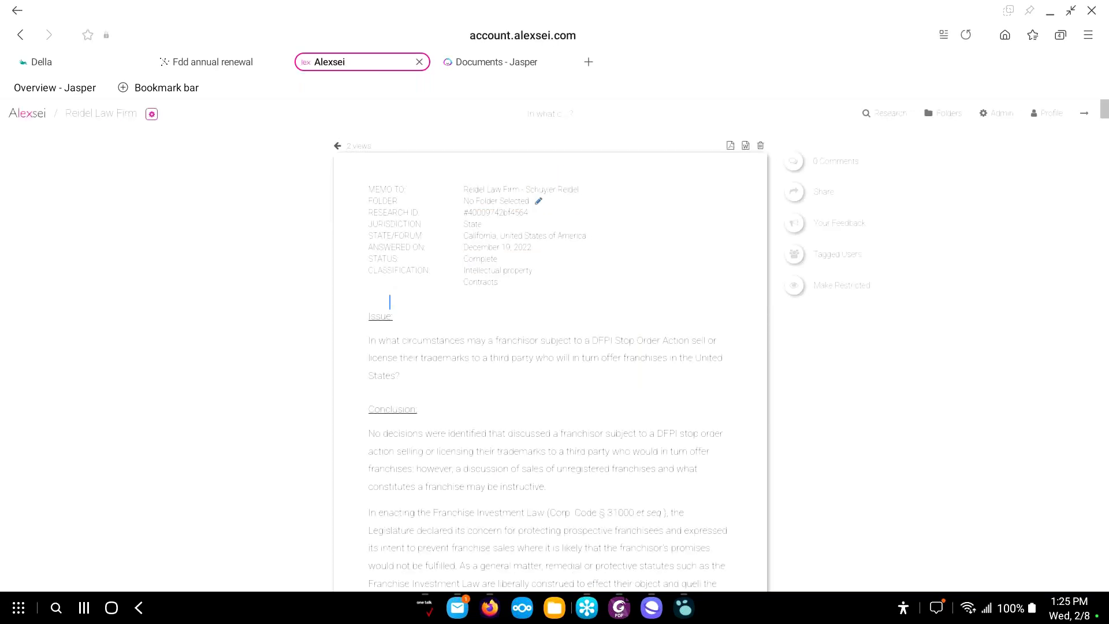
# Examine the memo's Issue and Conclusion sections, including the cited franchise statutes and cases
pyautogui.scroll(-15, 389, 301)
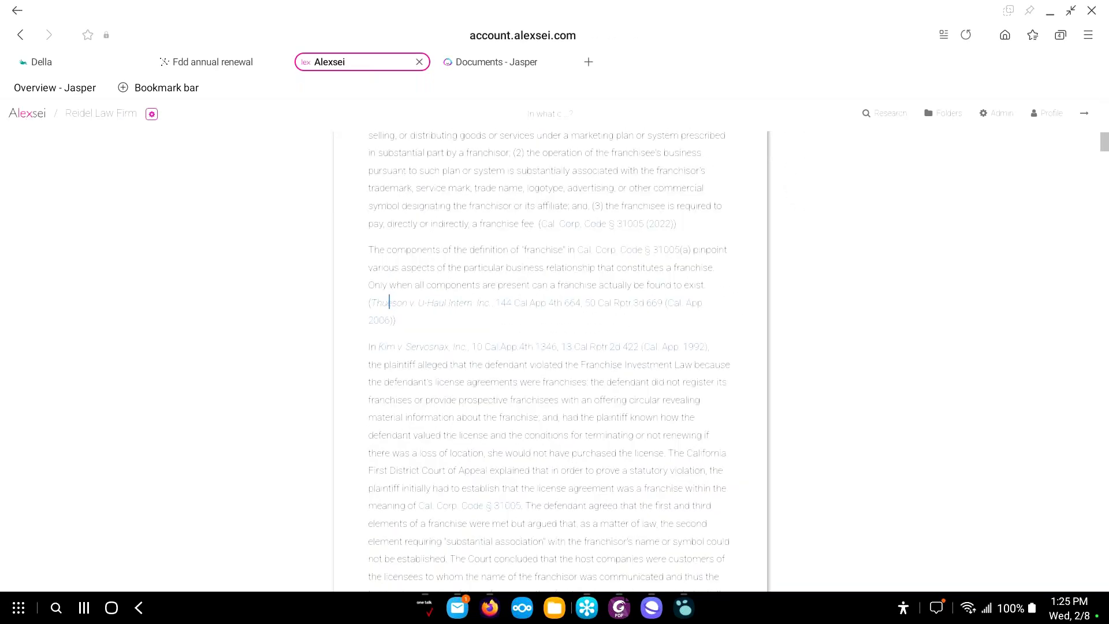
pyautogui.scroll(7, 519, 281)
pyautogui.scroll(10, 519, 280)
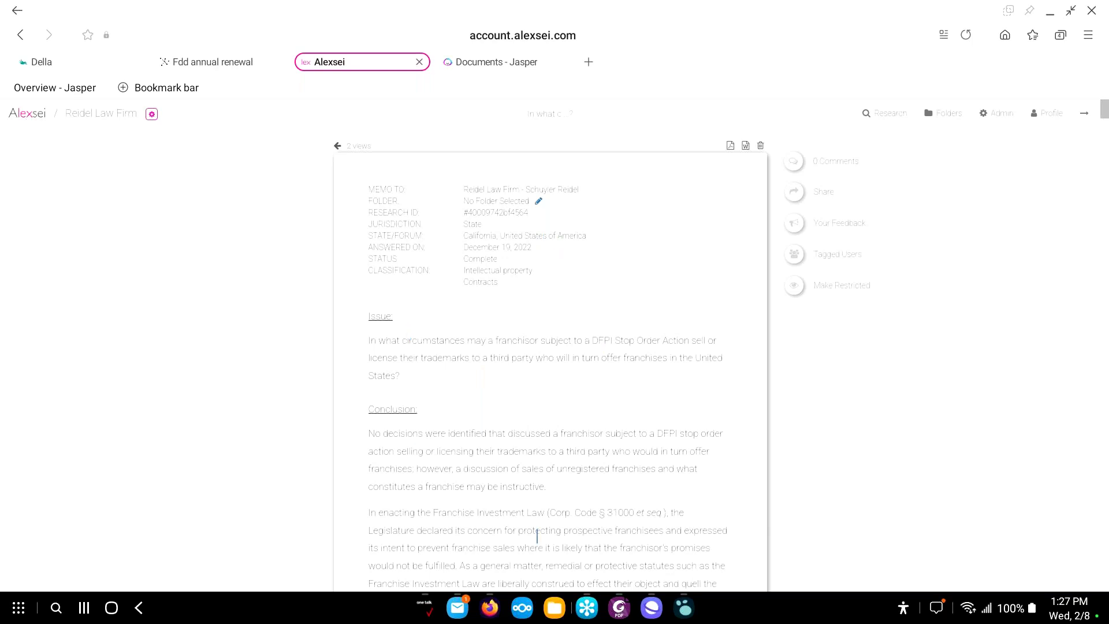
pyautogui.scroll(-3, 477, 436)
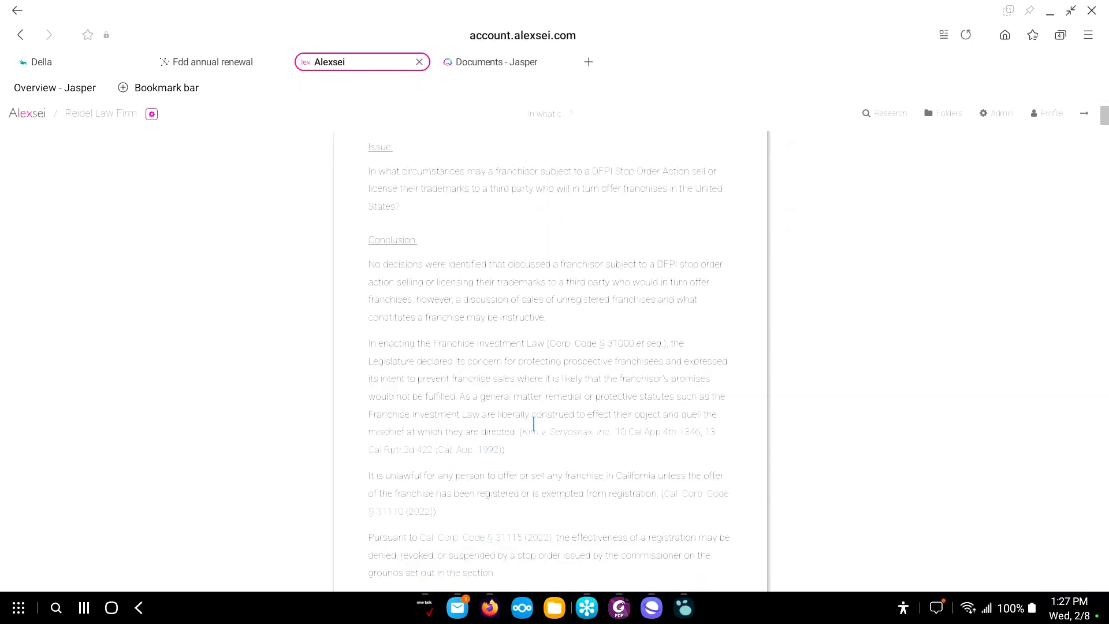
pyautogui.scroll(-2, 533, 424)
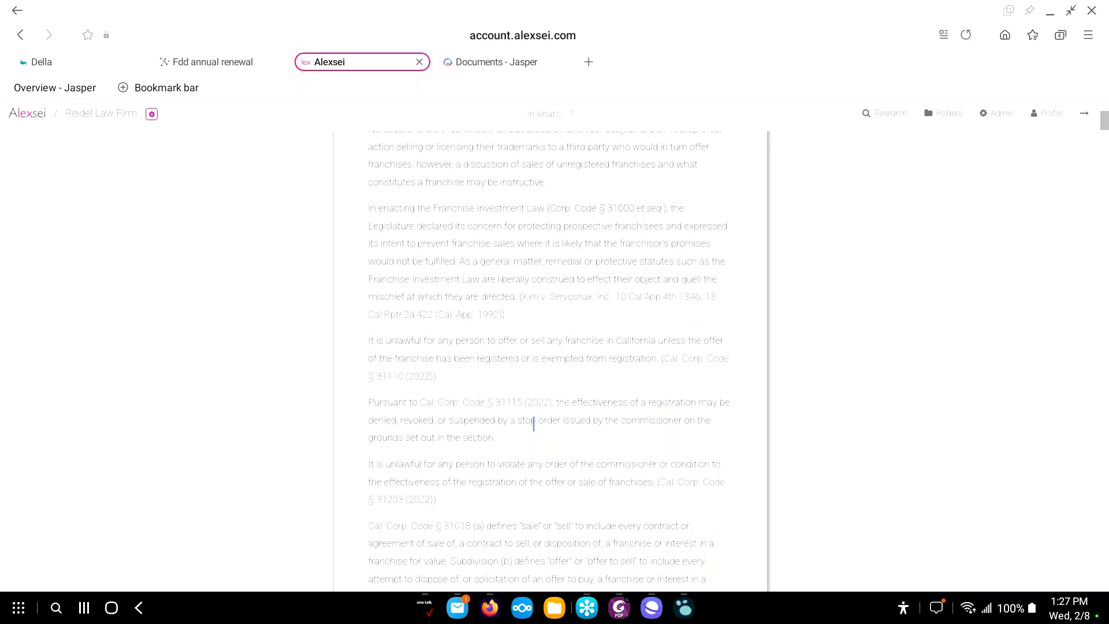
pyautogui.scroll(5, 533, 424)
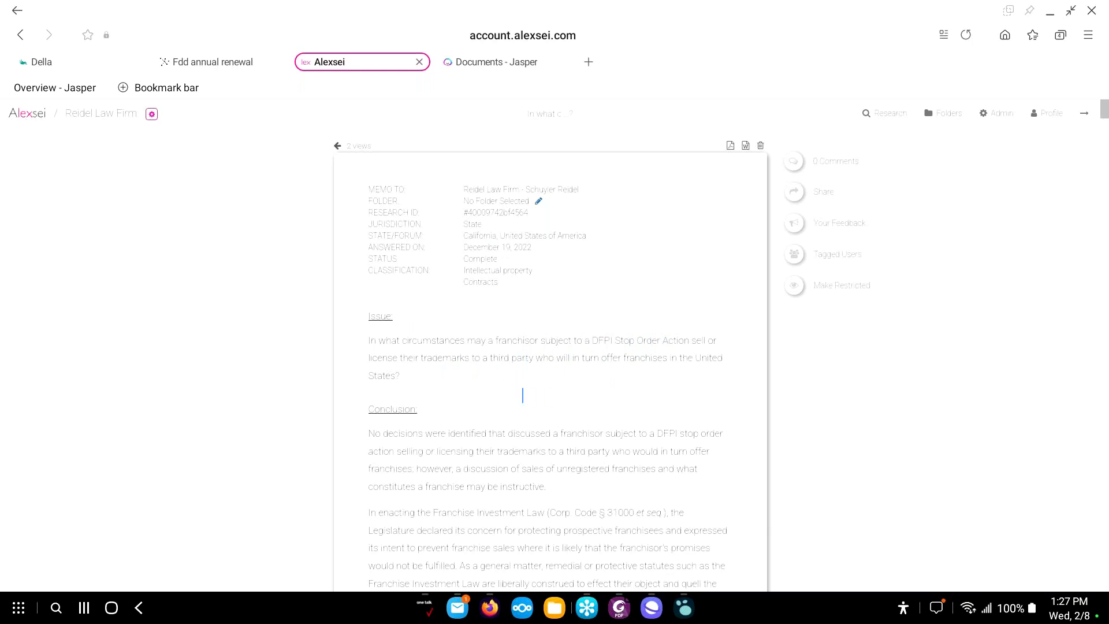
pyautogui.scroll(-2, 533, 331)
pyautogui.scroll(-5, 533, 330)
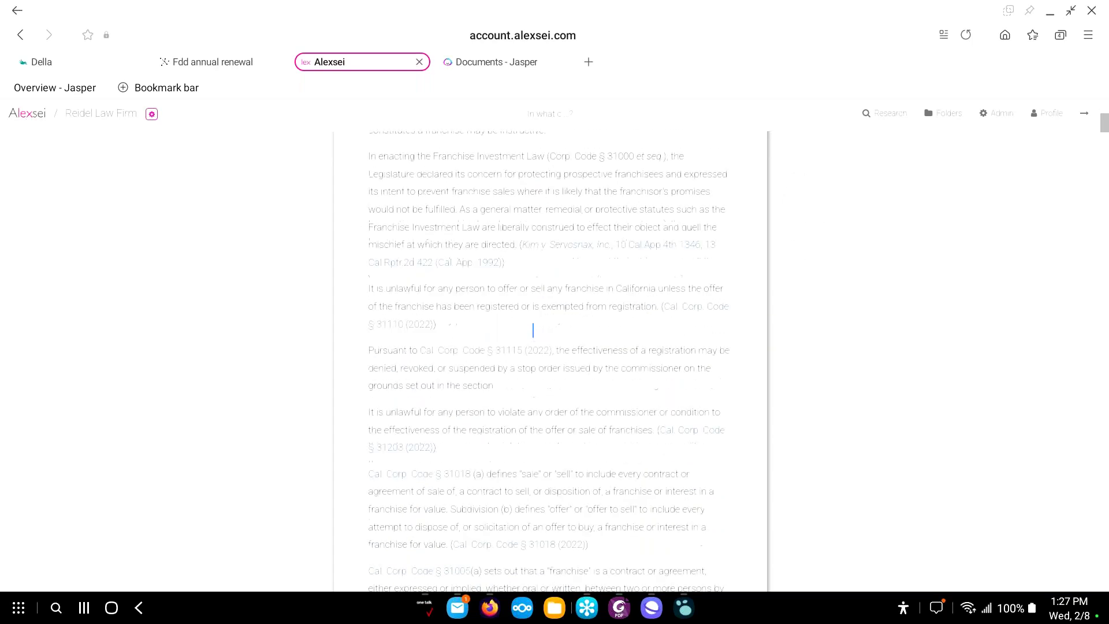
pyautogui.scroll(3, 484, 227)
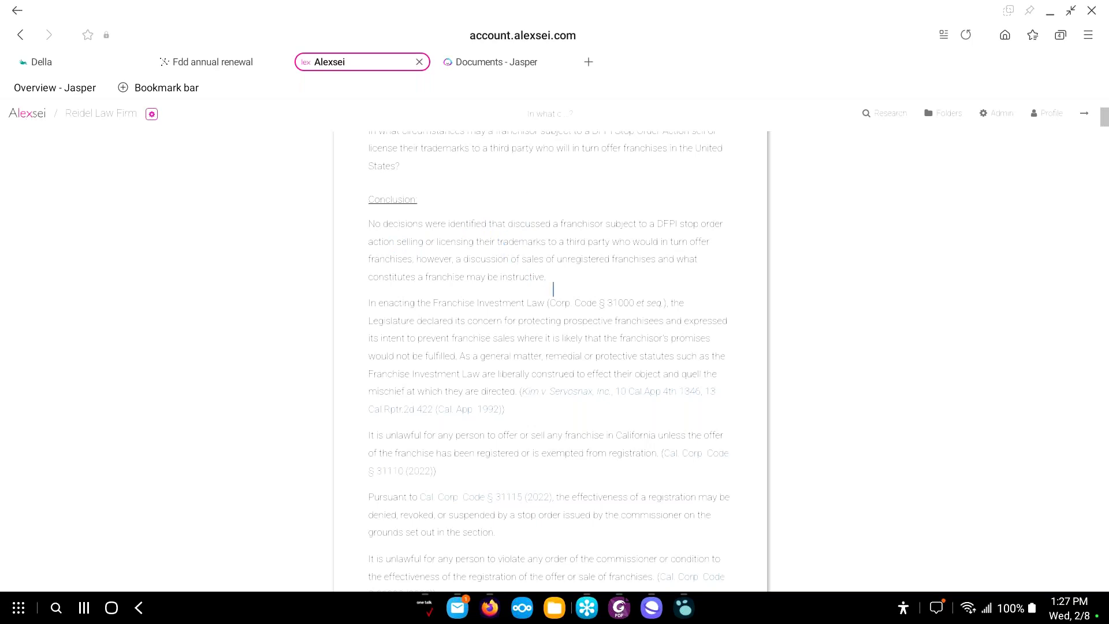
# Read the memo's Research Description and Law sections with the quoted California Corporations Code provisions
pyautogui.scroll(-15, 705, 287)
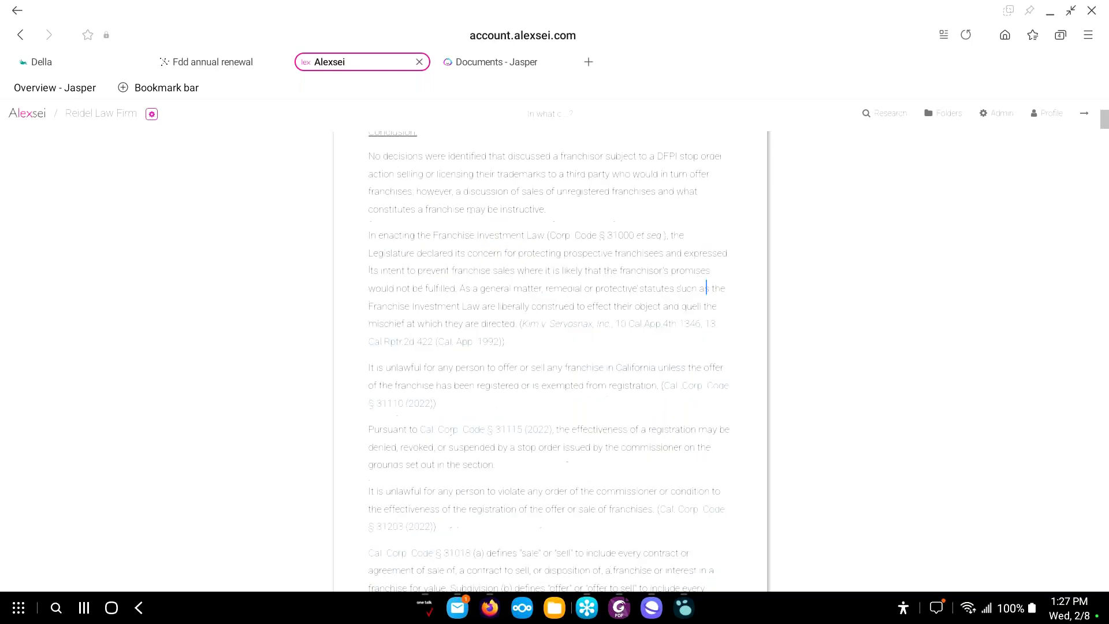
pyautogui.scroll(-10, 706, 287)
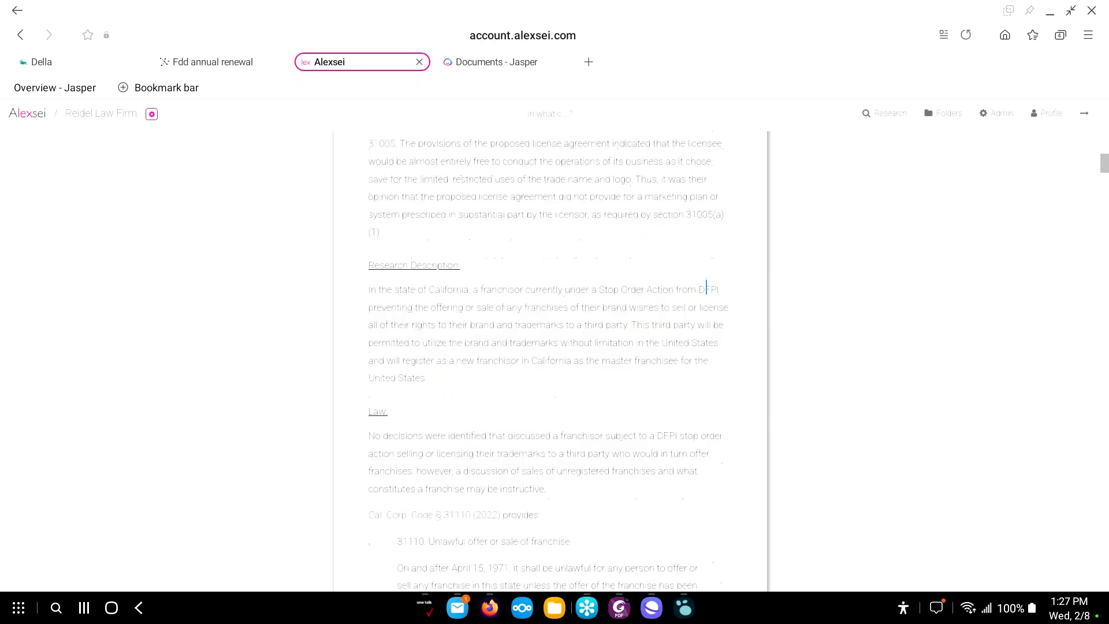
pyautogui.scroll(10, 706, 287)
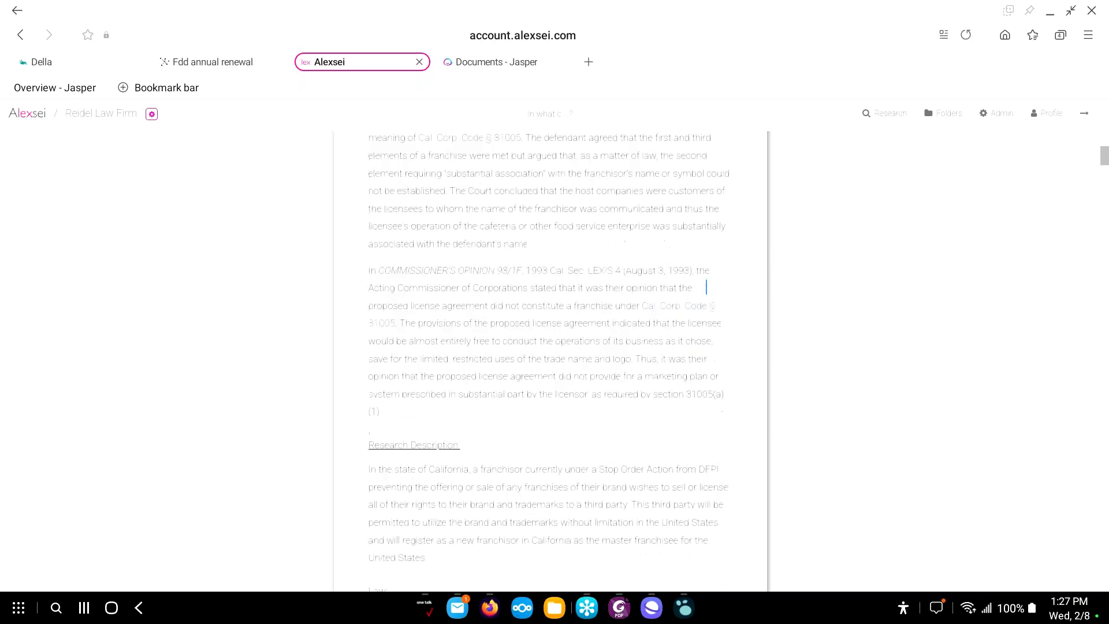
pyautogui.scroll(-5, 706, 287)
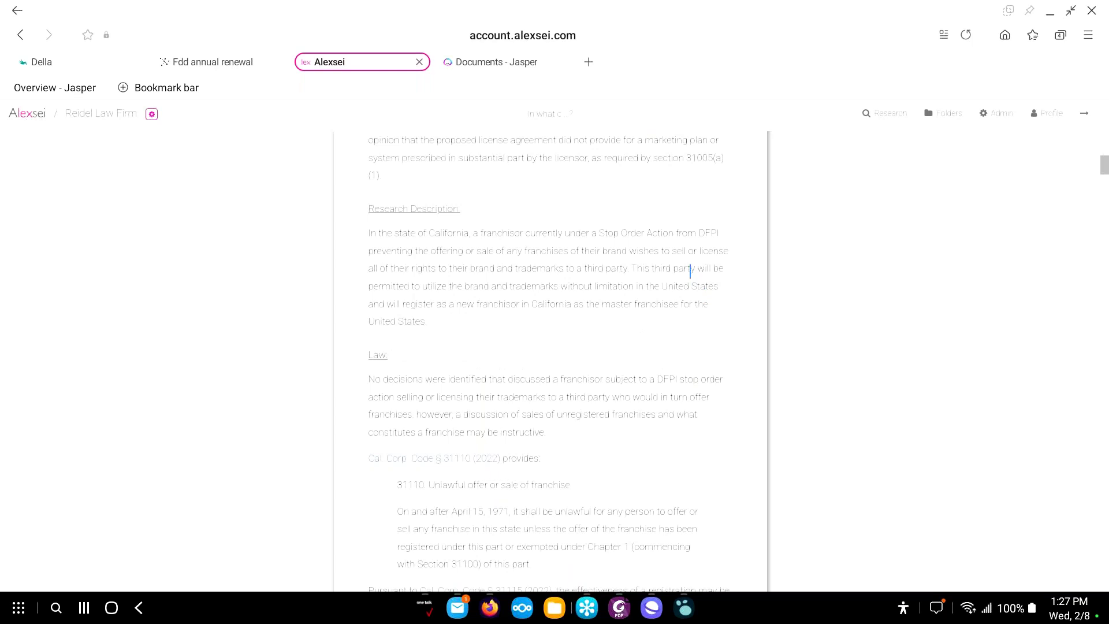
pyautogui.scroll(-3, 690, 269)
pyautogui.scroll(-9, 635, 324)
pyautogui.scroll(-20, 557, 307)
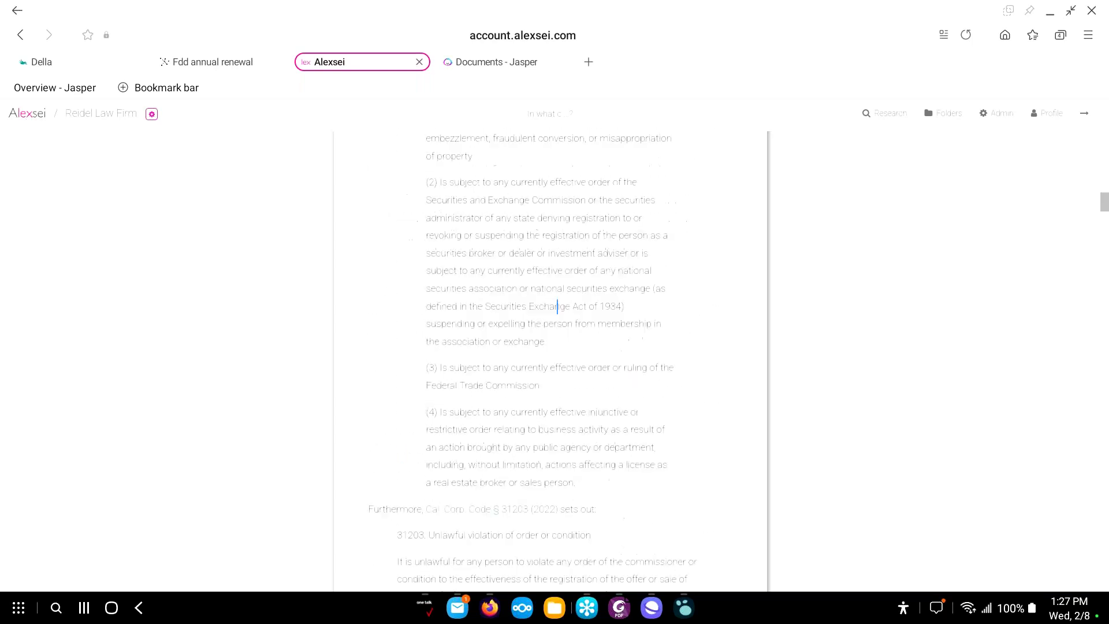
pyautogui.scroll(20, 558, 307)
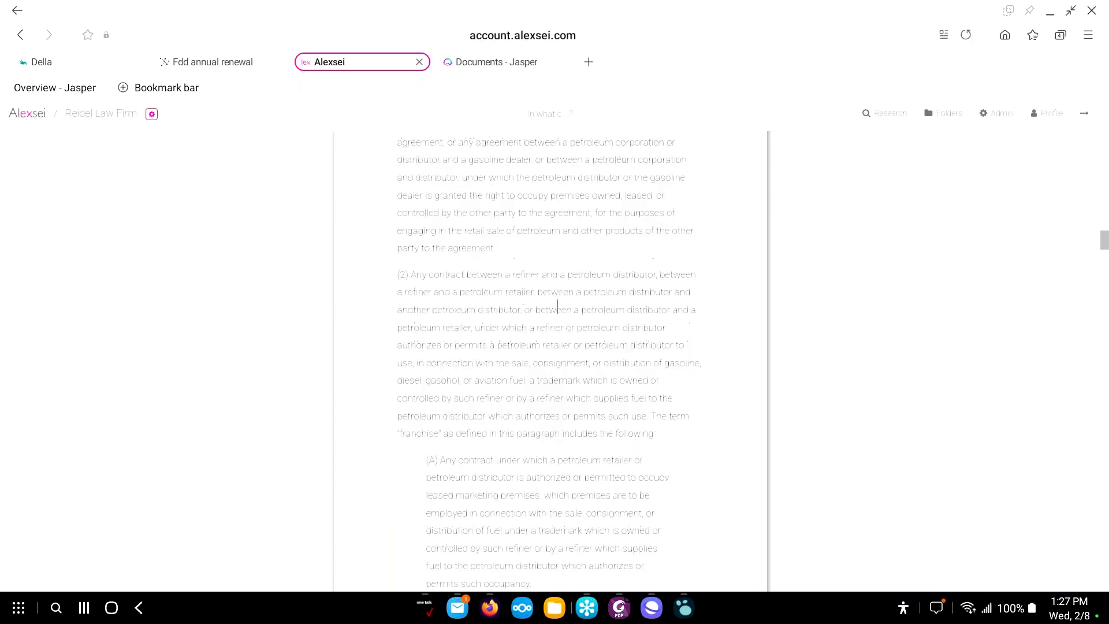
pyautogui.scroll(20, 558, 307)
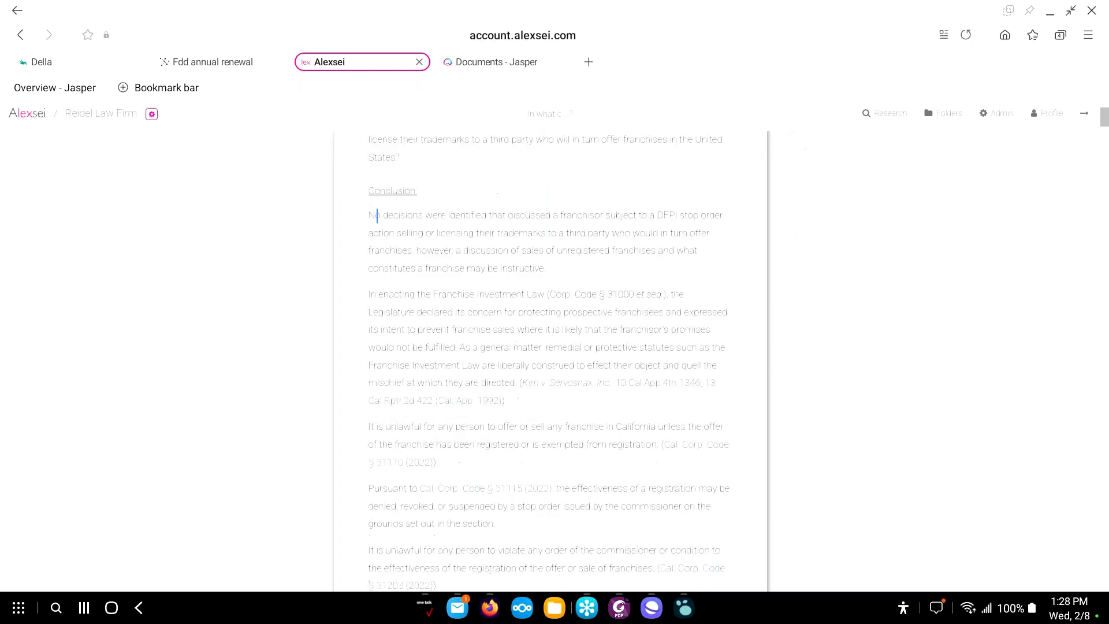
# Skim the rest of the memo to gauge its full length, and return to its heading
pyautogui.scroll(-20, 535, 282)
pyautogui.scroll(-20, 534, 282)
pyautogui.scroll(-20, 535, 282)
pyautogui.scroll(20, 534, 282)
pyautogui.scroll(20, 535, 282)
pyautogui.scroll(20, 535, 282)
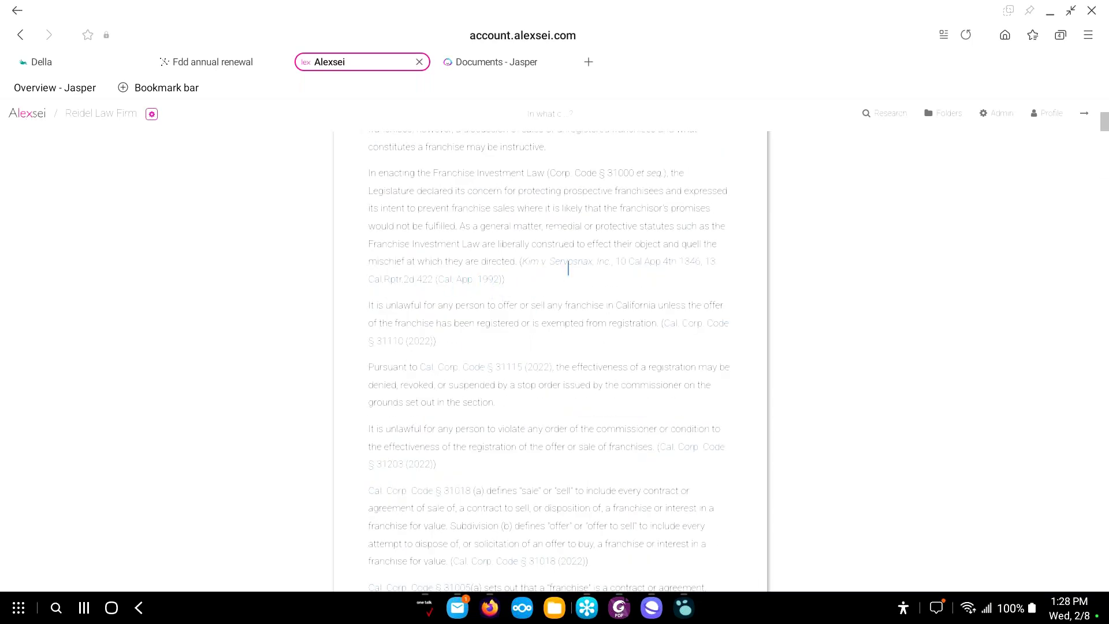
pyautogui.scroll(1, 522, 329)
pyautogui.scroll(5, 523, 330)
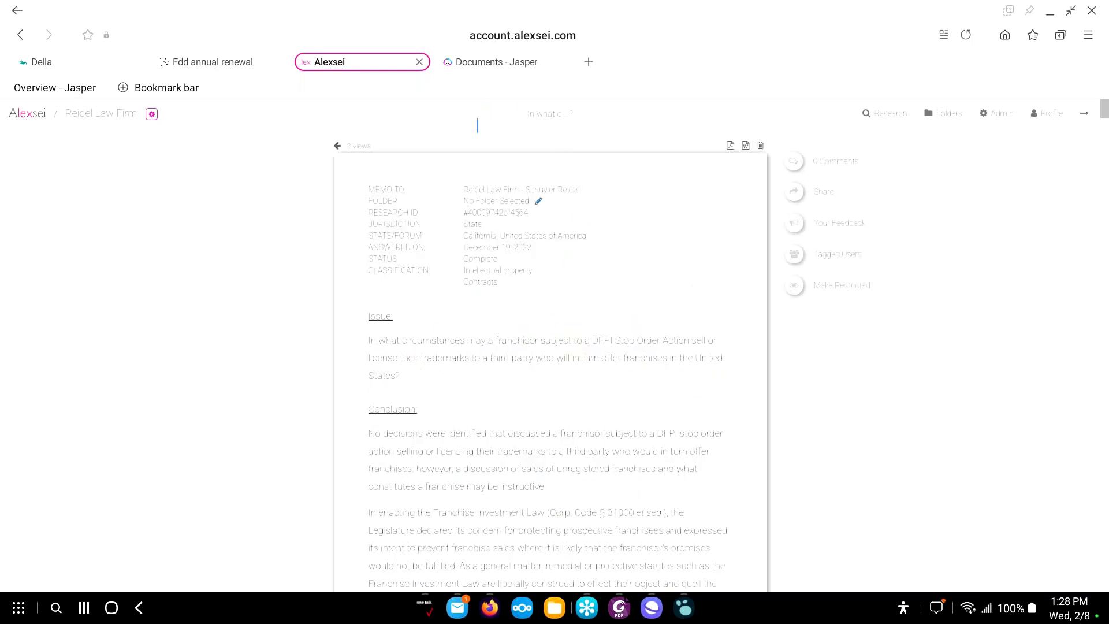
# Reopen the AI notes outline and highlight the "Franchise Negotiation, Content Marketing, Live Counsel (Jasper)" demo block with its sub-items
pyautogui.click(682, 609)
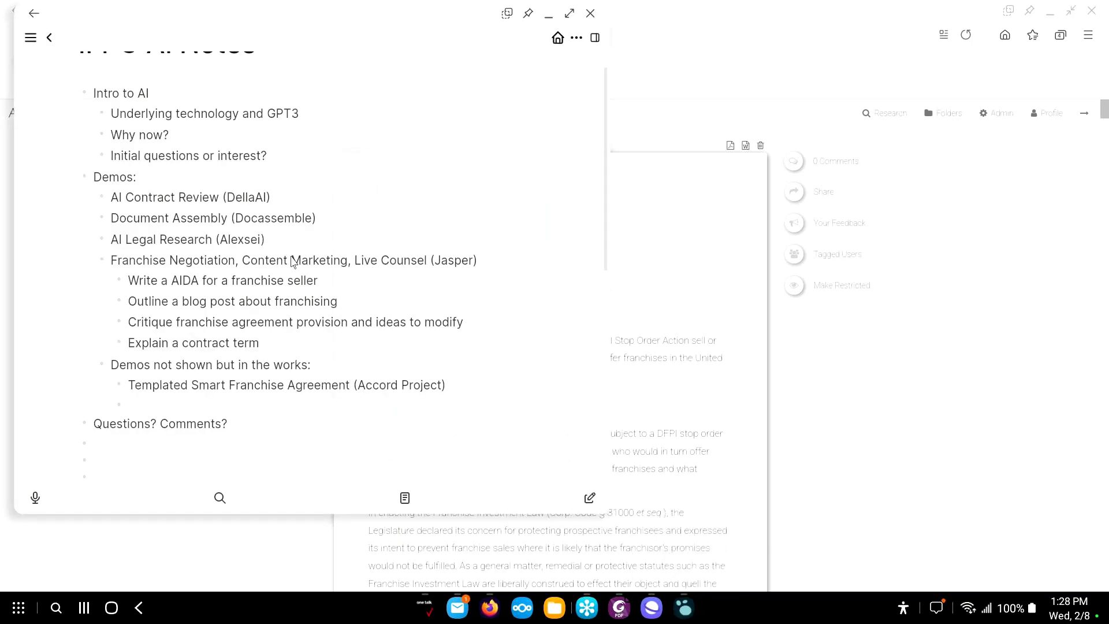
pyautogui.click(210, 261)
pyautogui.scroll(-2, 209, 263)
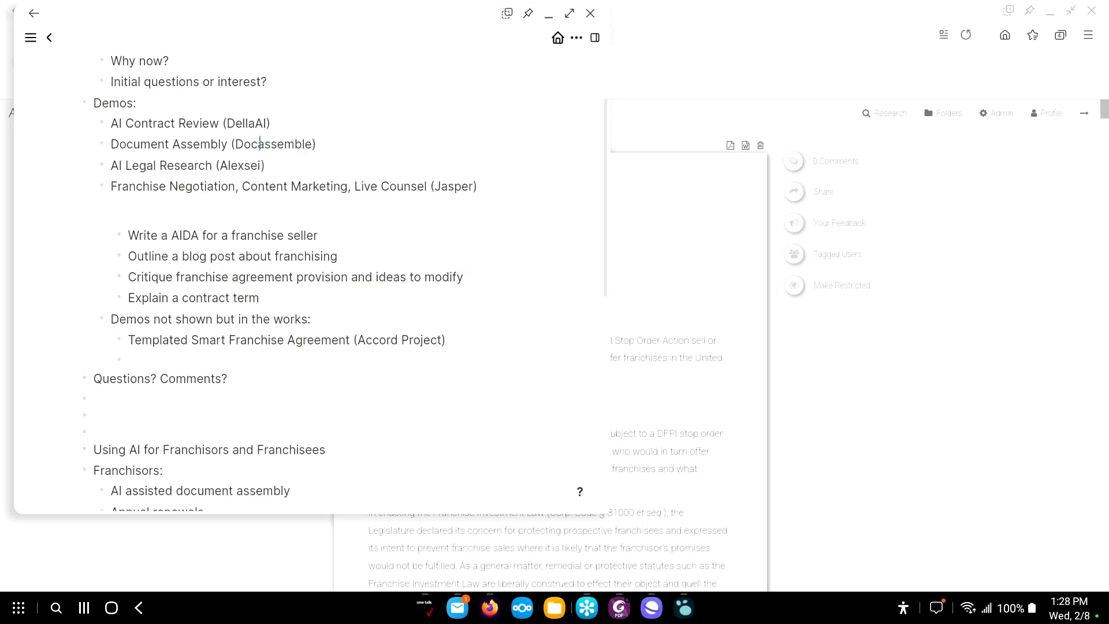
pyautogui.click(473, 186)
pyautogui.press('Escape')
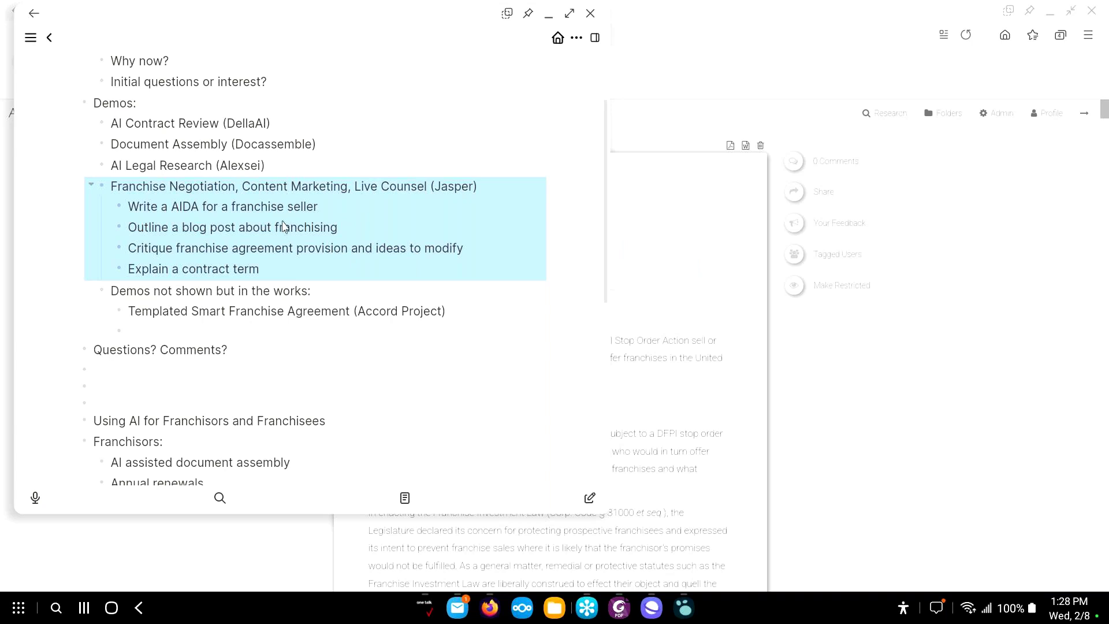
# Switch to Jasper, open the IFPG Webinar Notes document, and review its headline ideas, outlines and webinar announcement
pyautogui.click(817, 400)
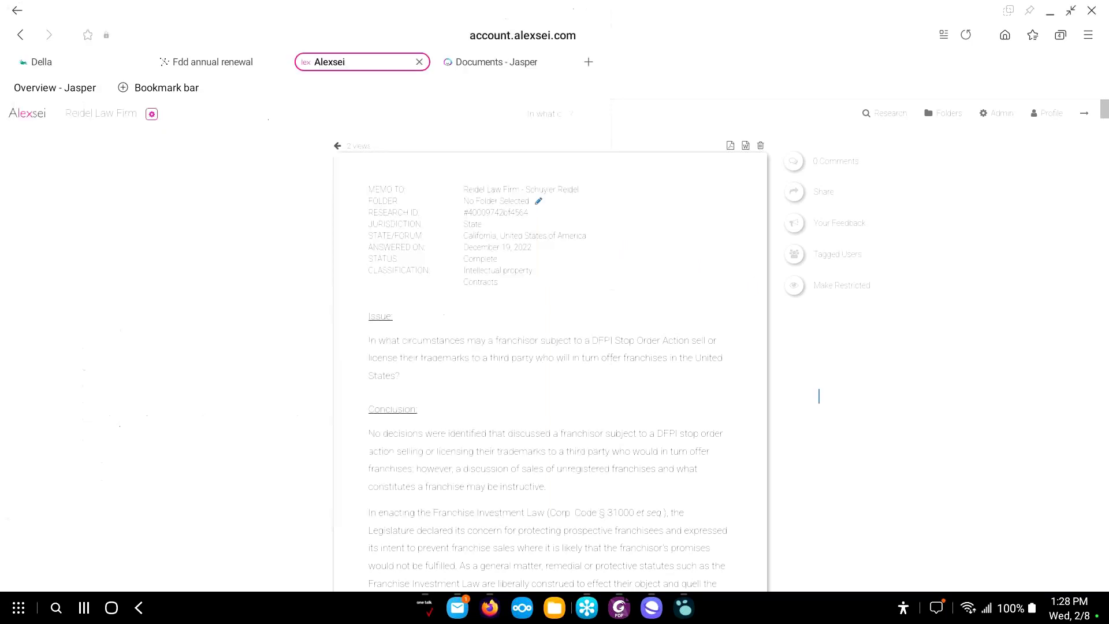
pyautogui.click(477, 62)
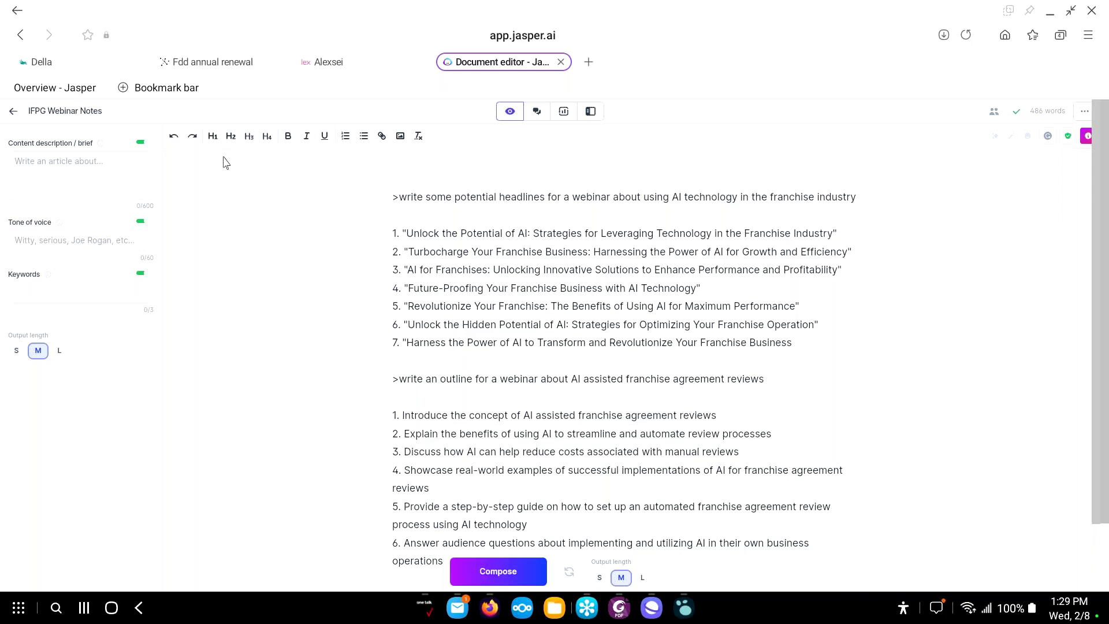
pyautogui.scroll(-3, 392, 198)
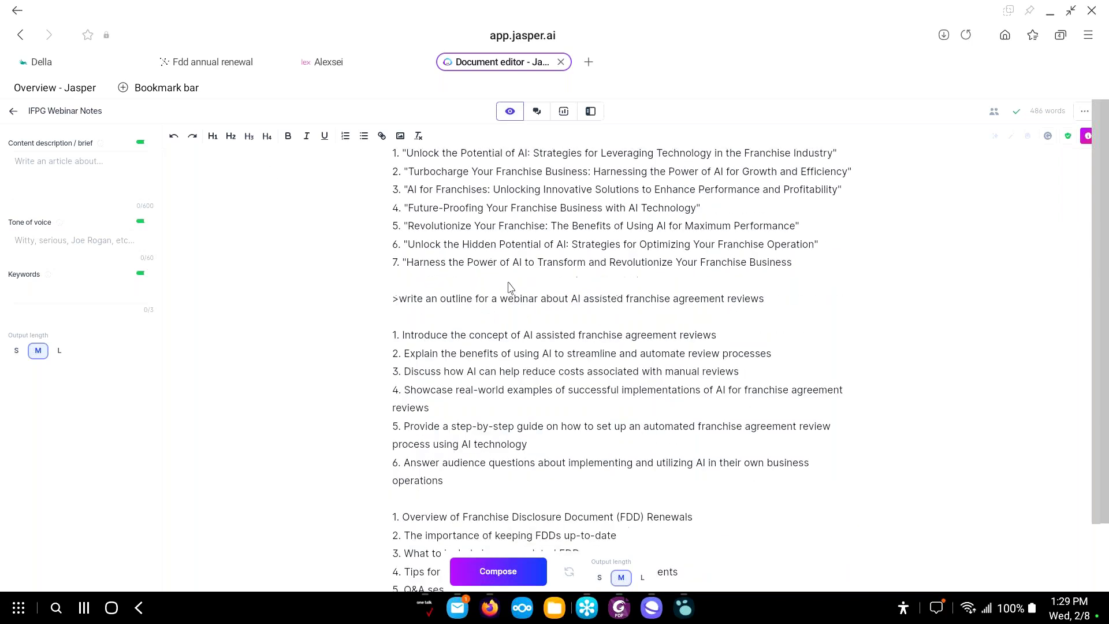
pyautogui.scroll(2, 508, 287)
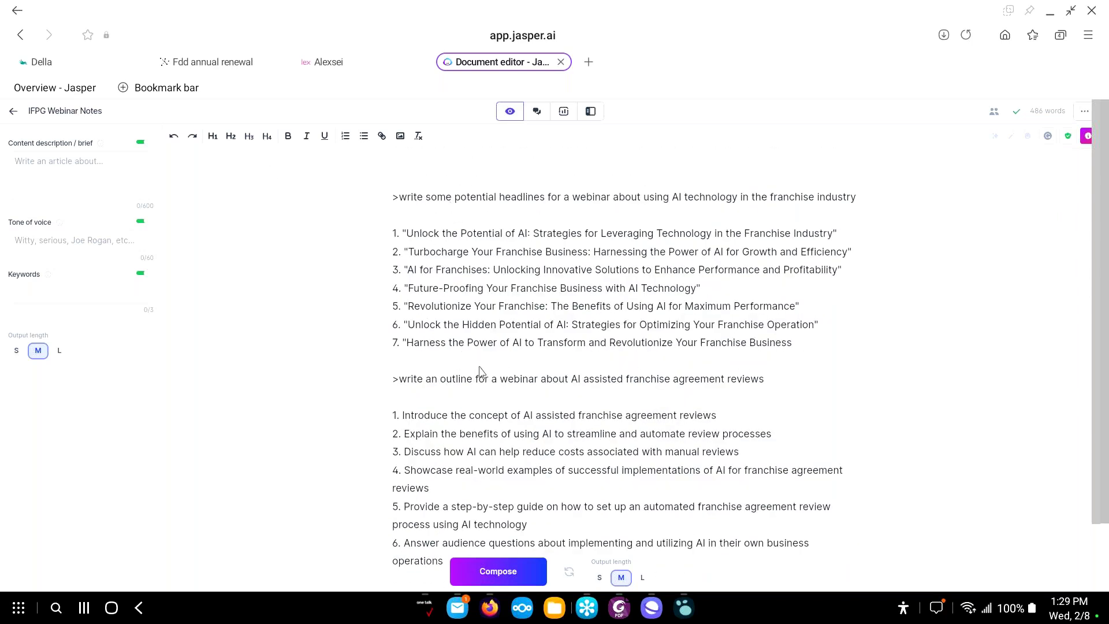
pyautogui.scroll(-3, 481, 370)
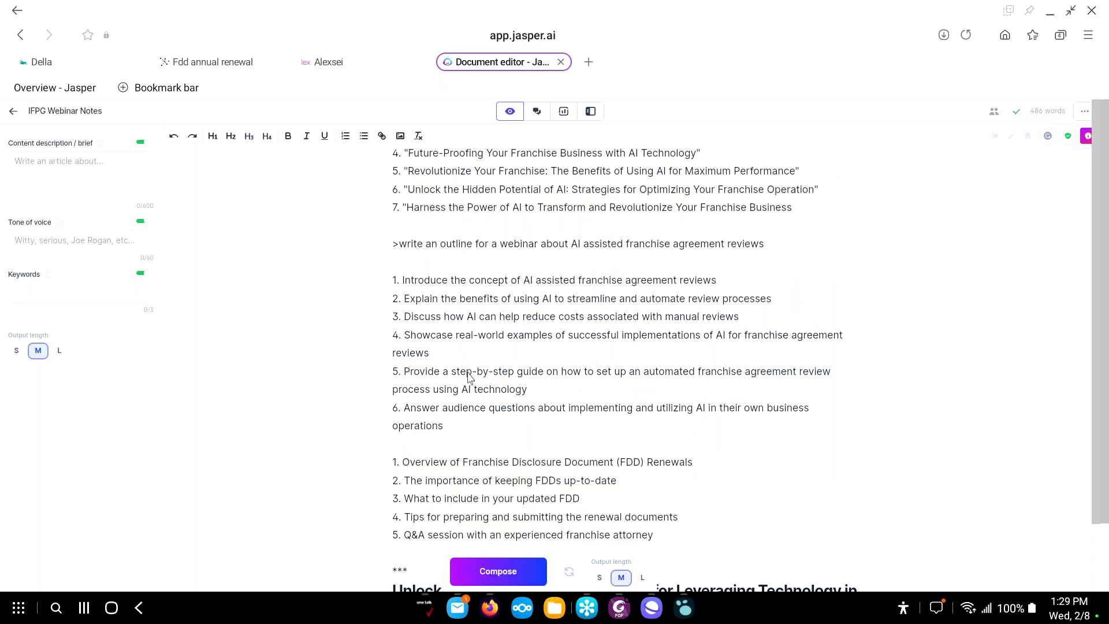
pyautogui.scroll(-5, 465, 350)
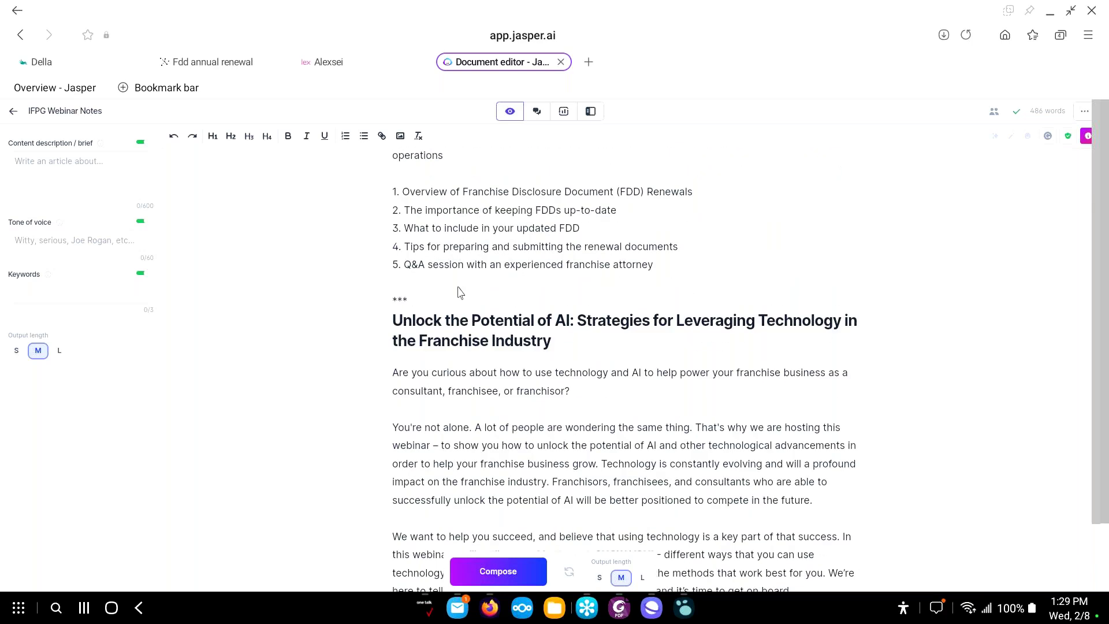
pyautogui.scroll(-4, 461, 292)
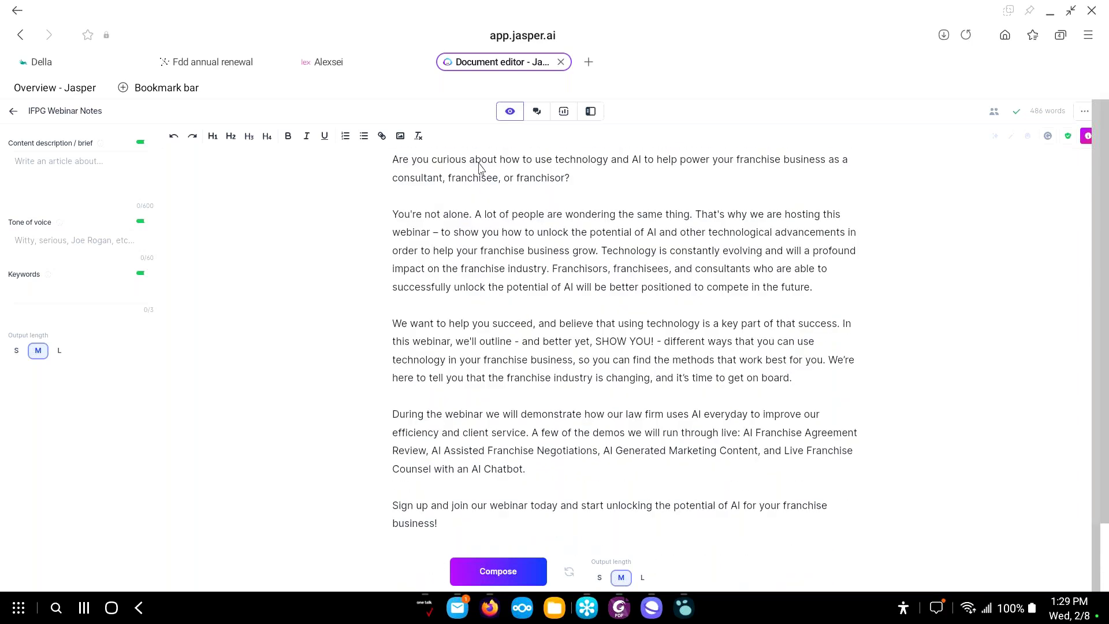
pyautogui.scroll(1, 495, 238)
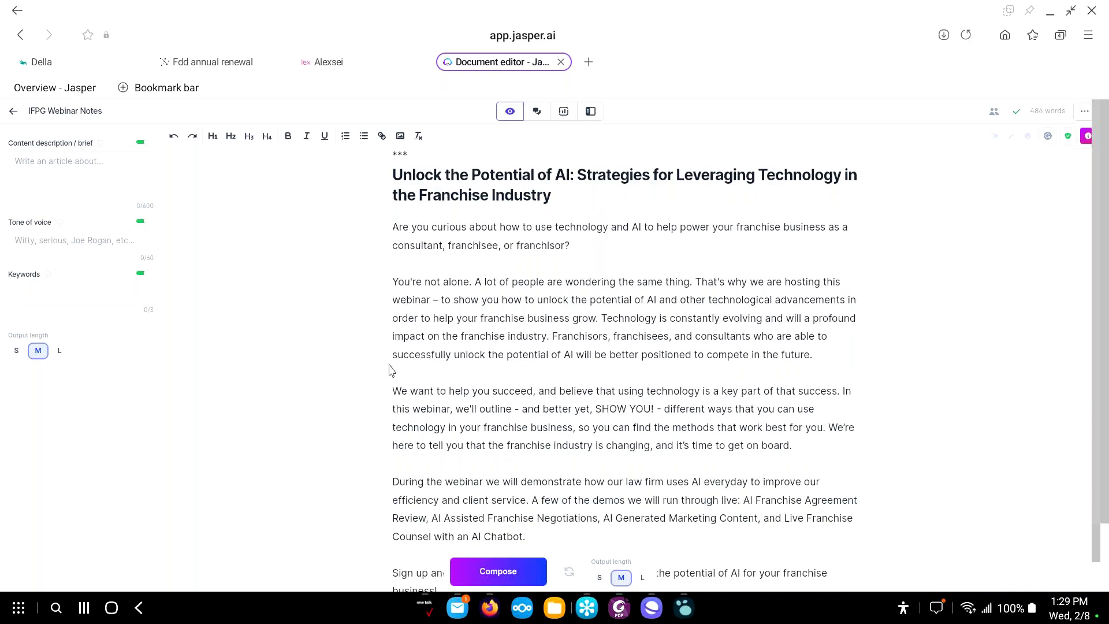
pyautogui.scroll(-1, 500, 307)
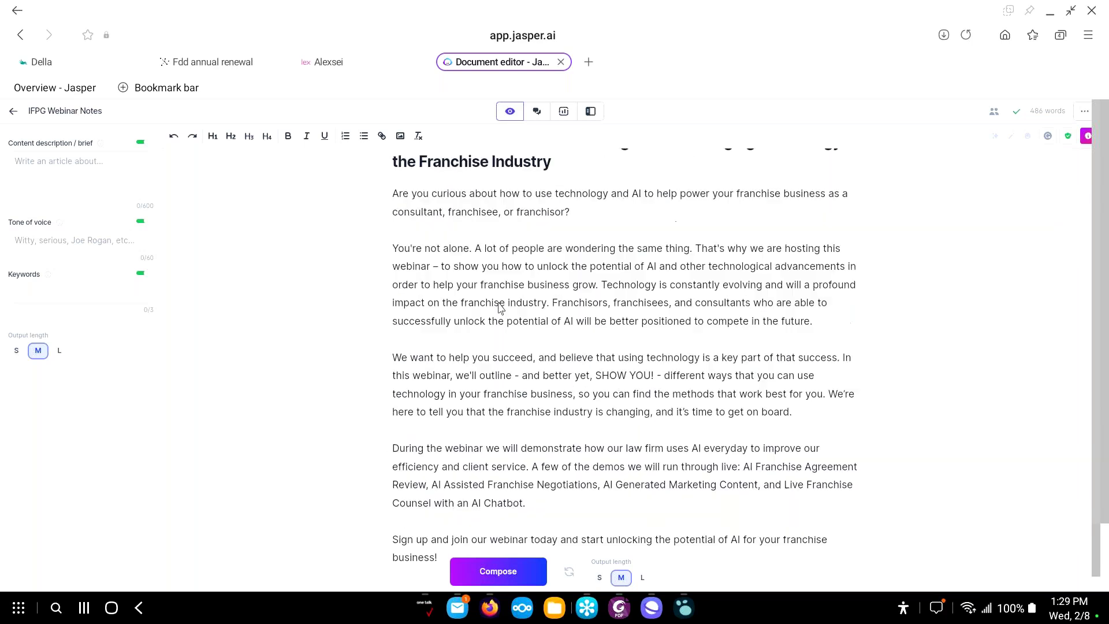
# Add a "***" separator after the announcement's closing line, followed by a long run of blank lines for new content
pyautogui.click(453, 531)
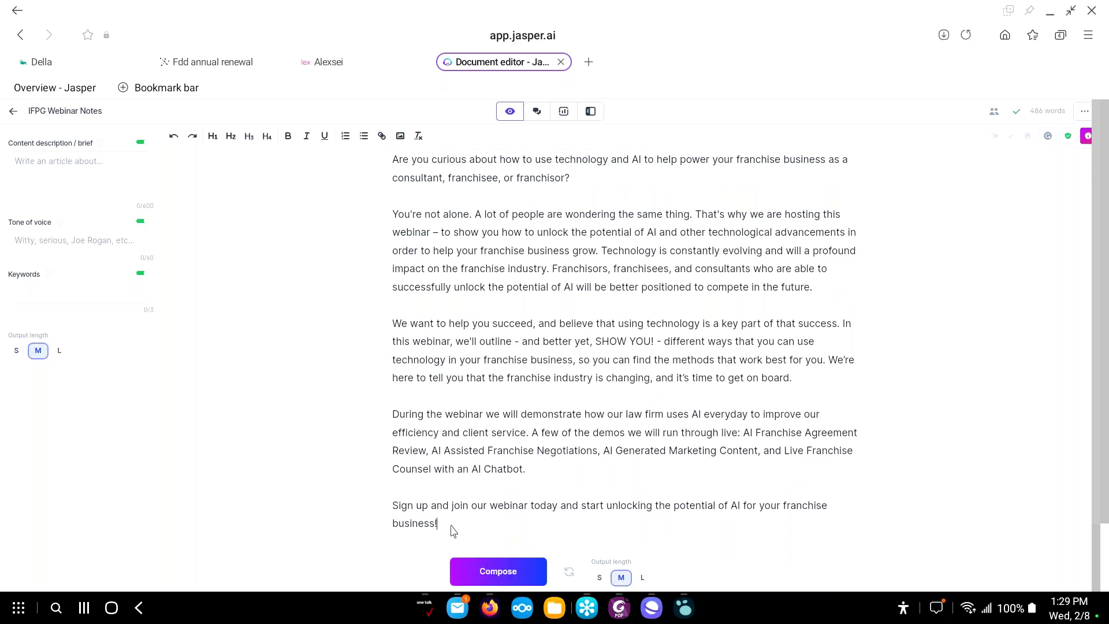
pyautogui.press('Return')
pyautogui.write('***')
pyautogui.press('Return')
pyautogui.press('Return')
pyautogui.press('Return')
pyautogui.press('Return')
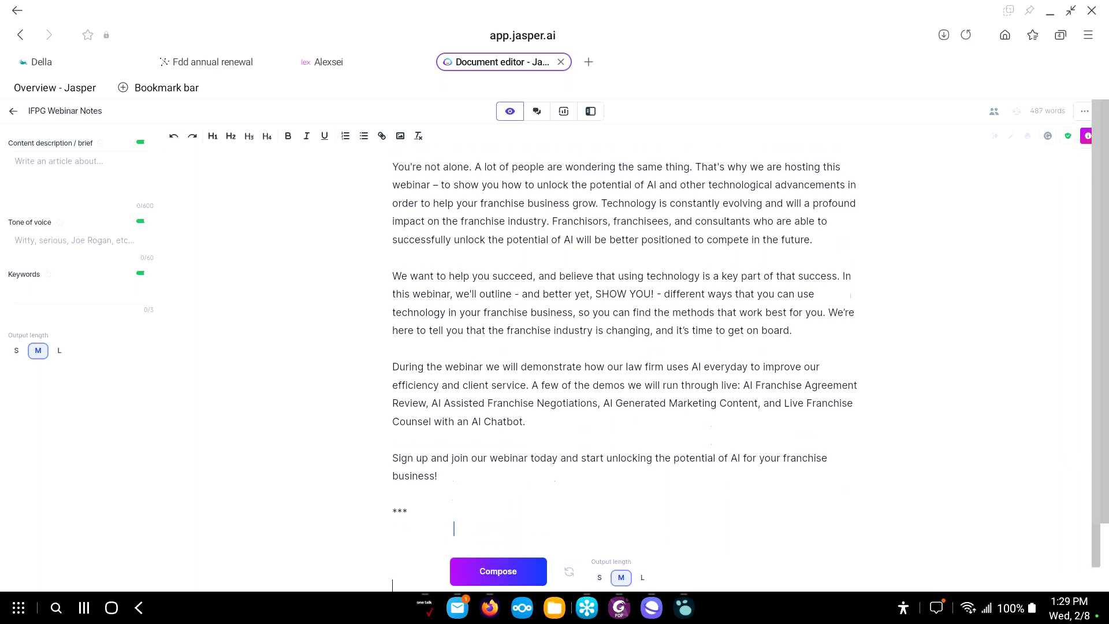
pyautogui.press('Return')
pyautogui.press('Return')
pyautogui.press('Return')
pyautogui.press('Return')
pyautogui.press('Return')
pyautogui.press('Return')
pyautogui.press('Return')
pyautogui.press('Return')
pyautogui.press('Return')
pyautogui.press('Return')
pyautogui.press('Return')
pyautogui.press('Return')
pyautogui.press('Return')
pyautogui.press('Return')
pyautogui.press('Return')
pyautogui.press('Return')
pyautogui.press('Return')
pyautogui.press('Return')
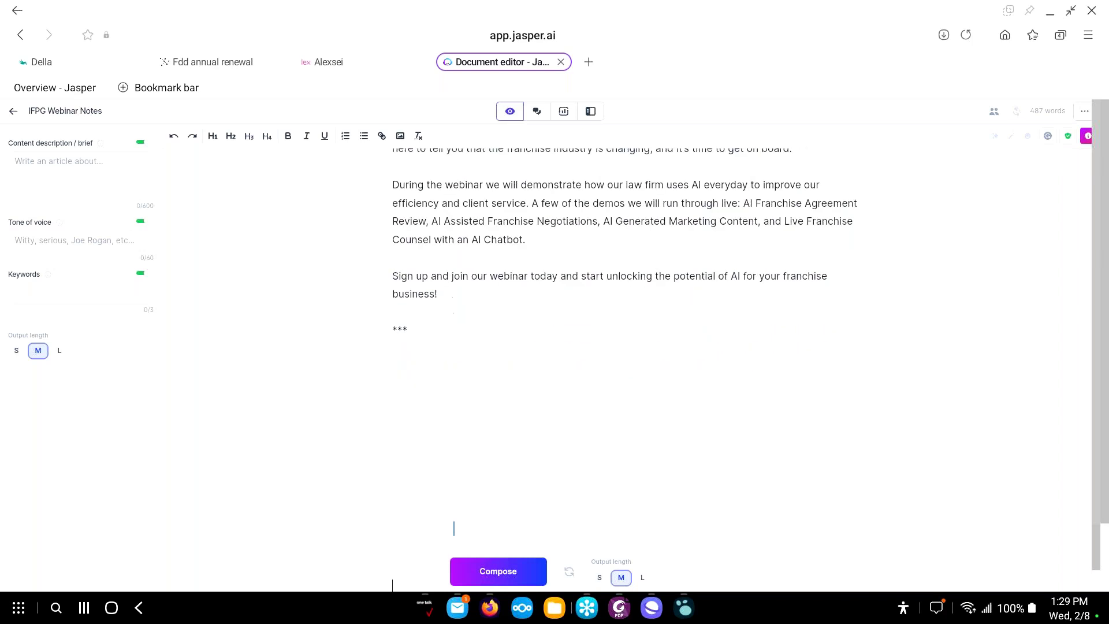
pyautogui.press('Return')
pyautogui.click(423, 334)
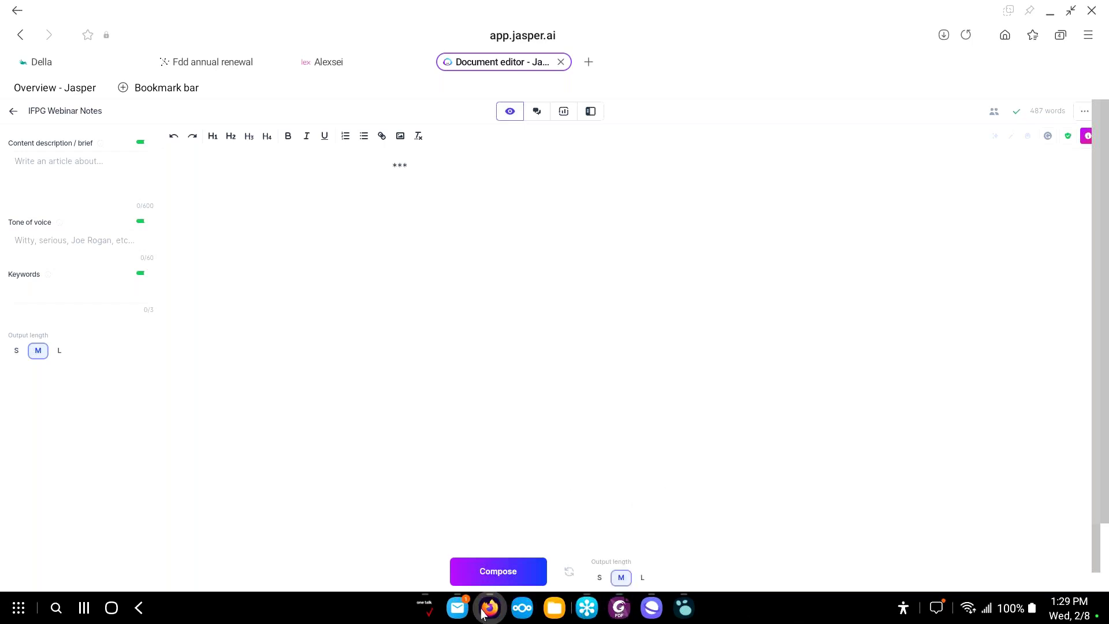
# Check the Jasper demo items in the notes outline, and open the AIDA Framework template in the document's Power mode
pyautogui.click(685, 607)
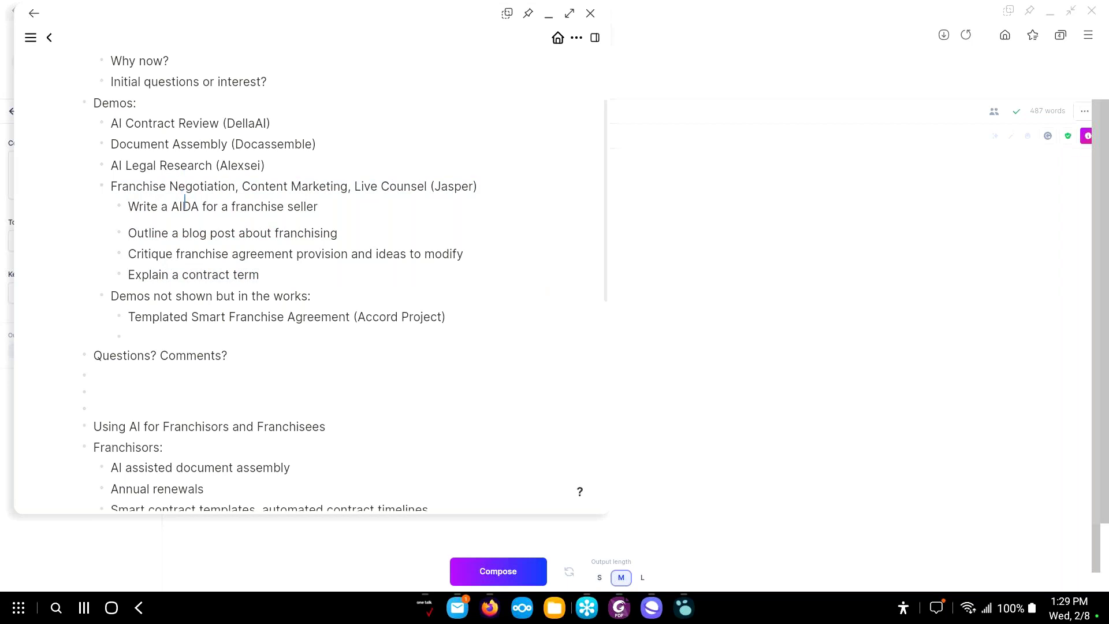
pyautogui.click(674, 231)
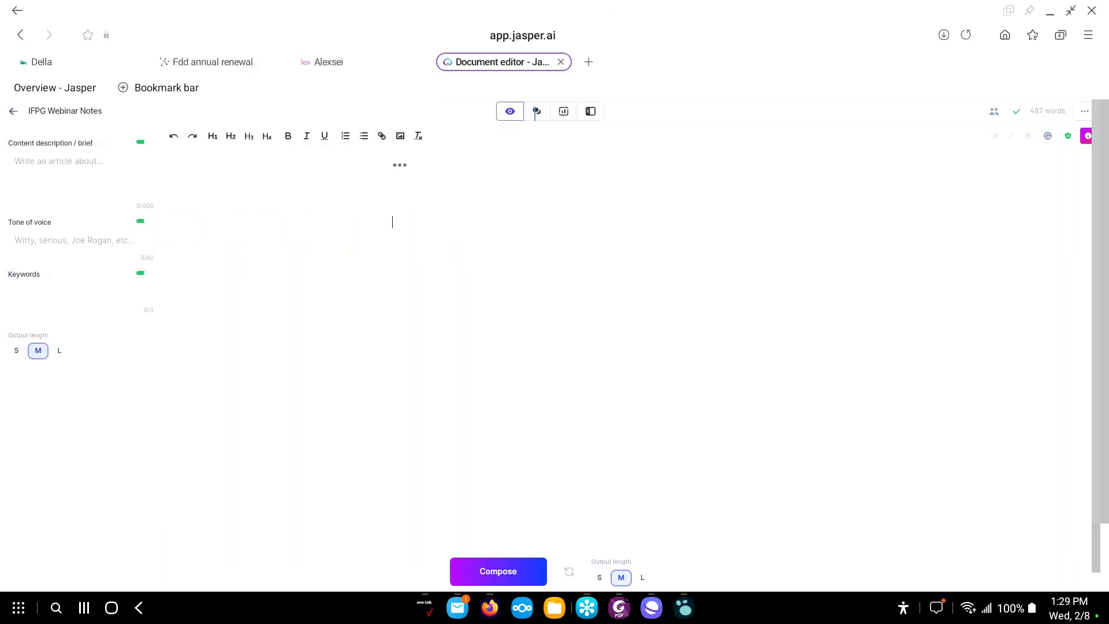
pyautogui.click(590, 111)
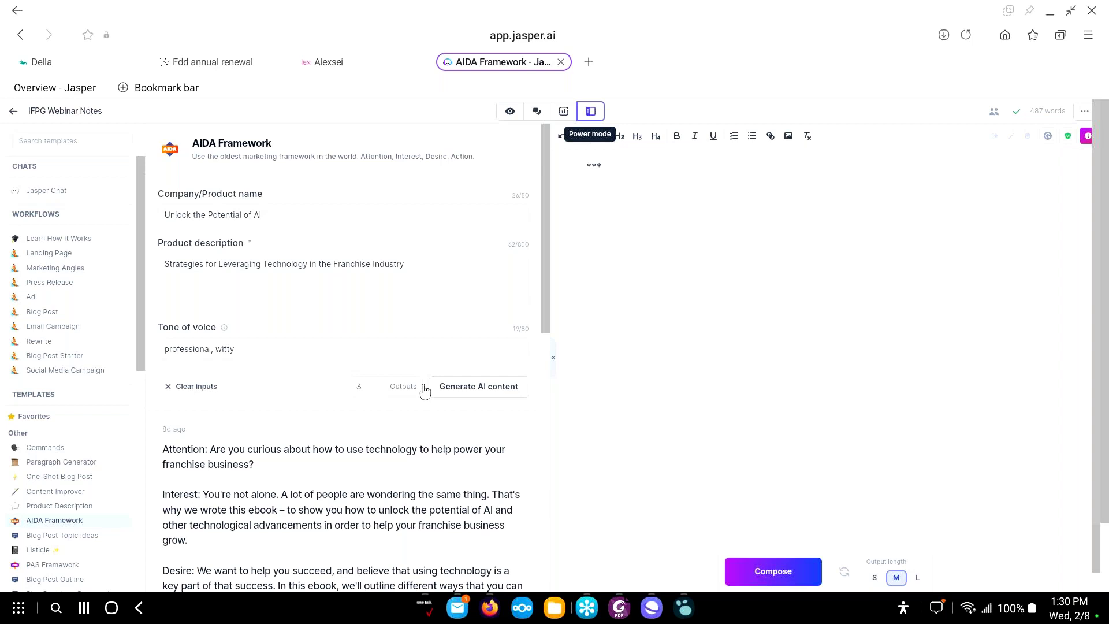
# Clear the existing AIDA Framework inputs and enter "Baby Cribs R Us" as the company/product name
pyautogui.click(206, 387)
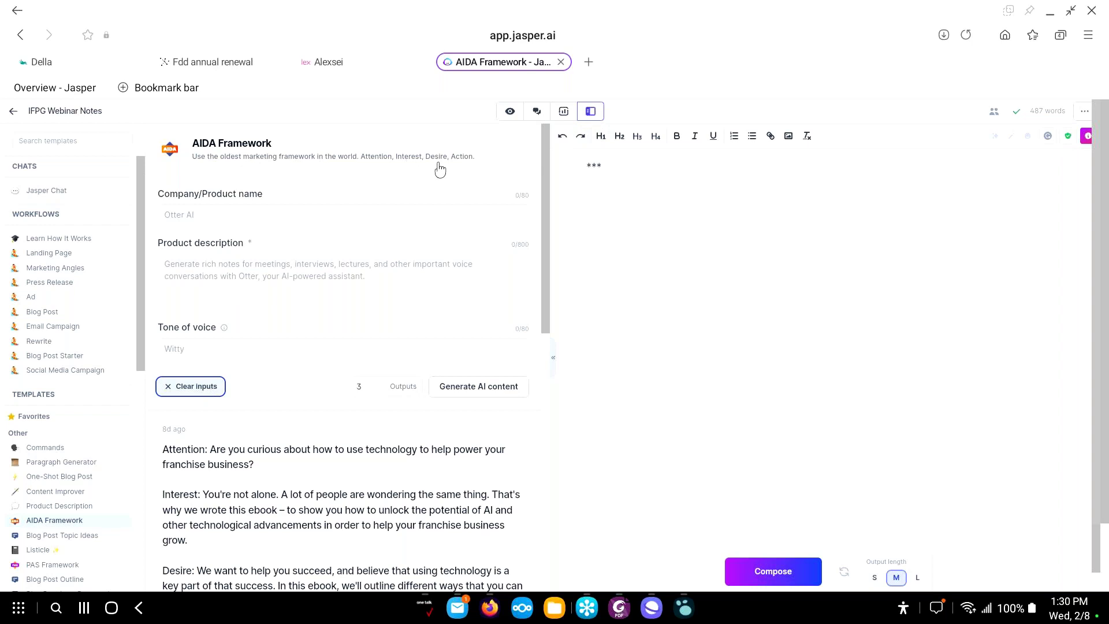
pyautogui.click(340, 222)
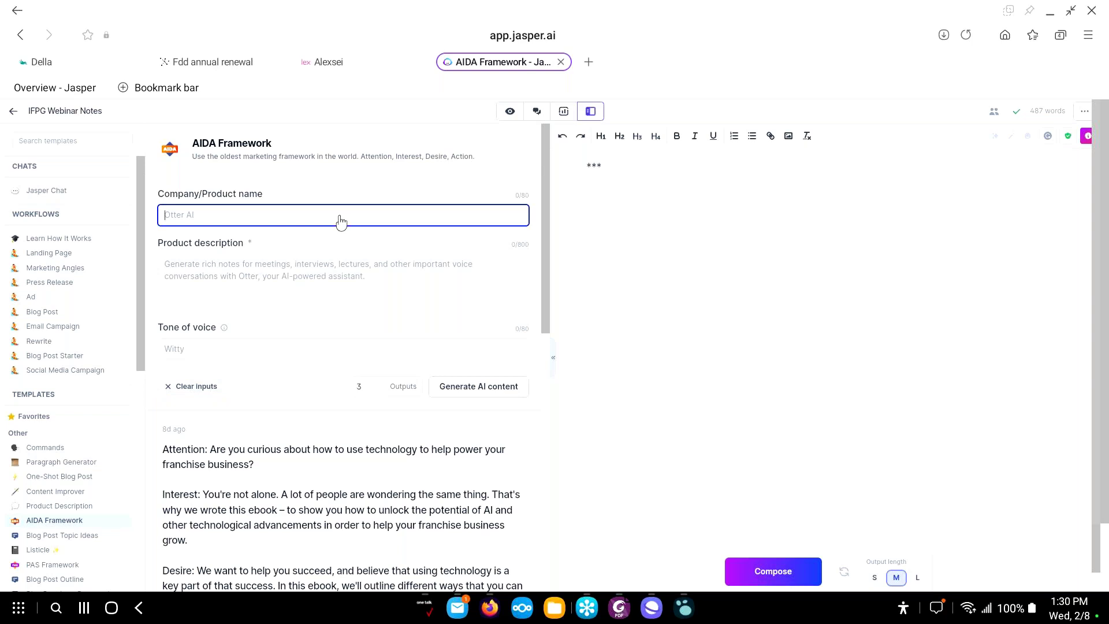
pyautogui.write('Baby Cribs R Us')
# Enter the product description "Baby cribs that sing and interact with your babies to keep them happy and healthy."
pyautogui.click(357, 272)
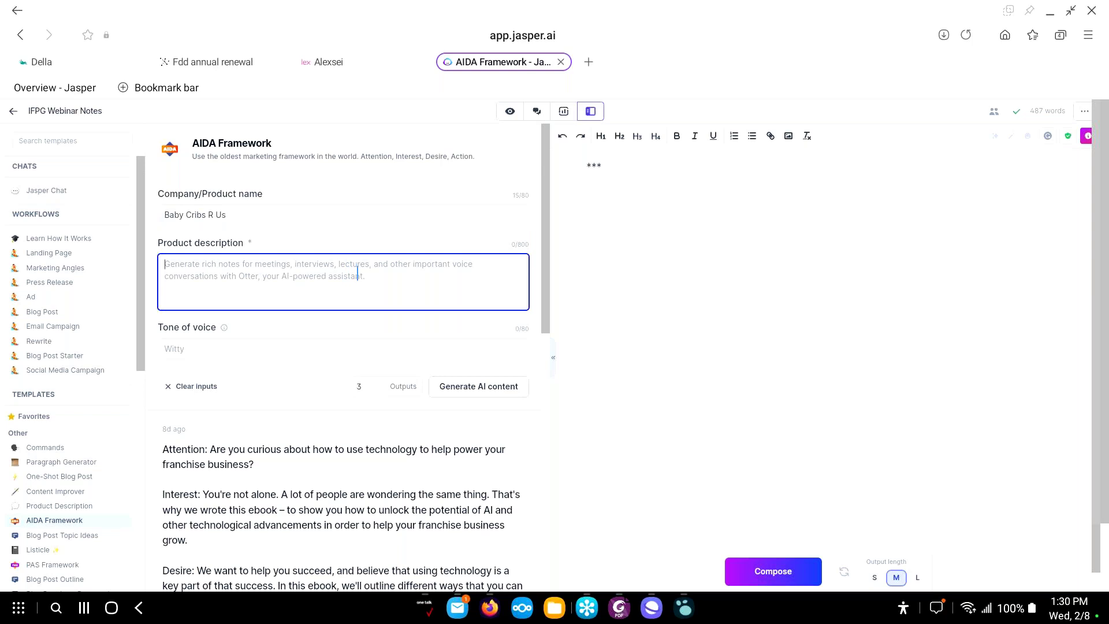
pyautogui.write('Co')
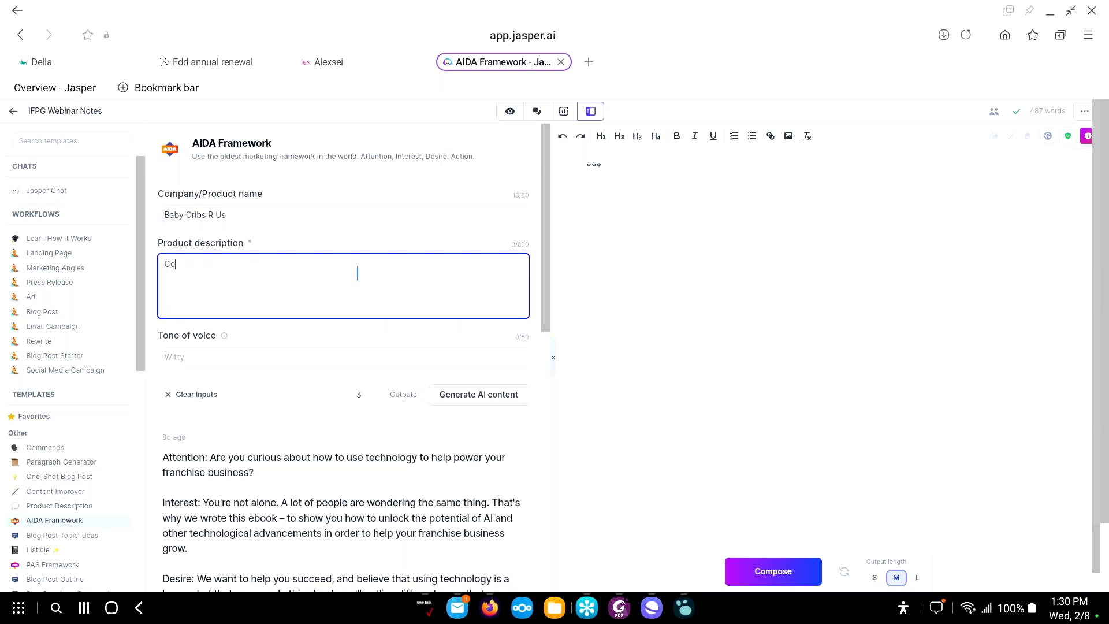
pyautogui.press('BackSpace')
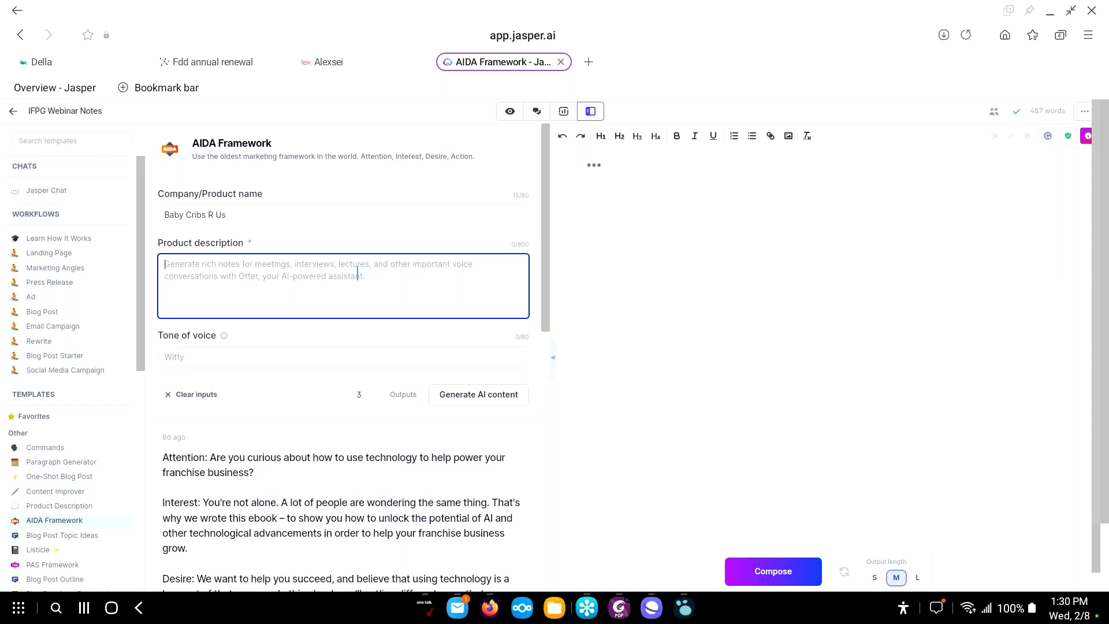
pyautogui.write('Baby cr')
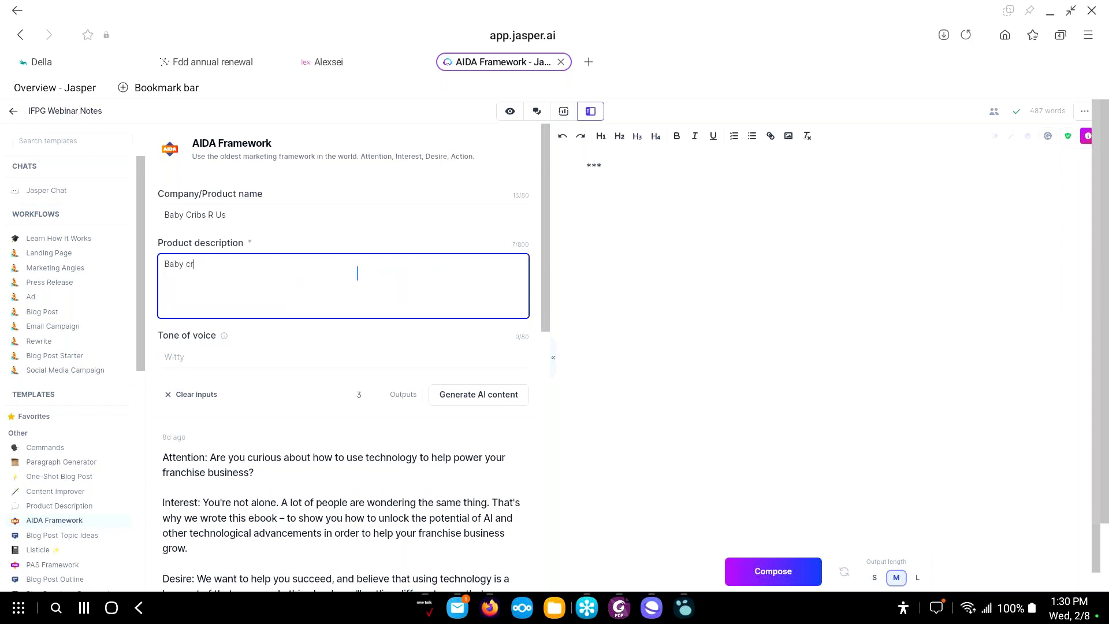
pyautogui.write('ibs that sing and interect with oyour childre')
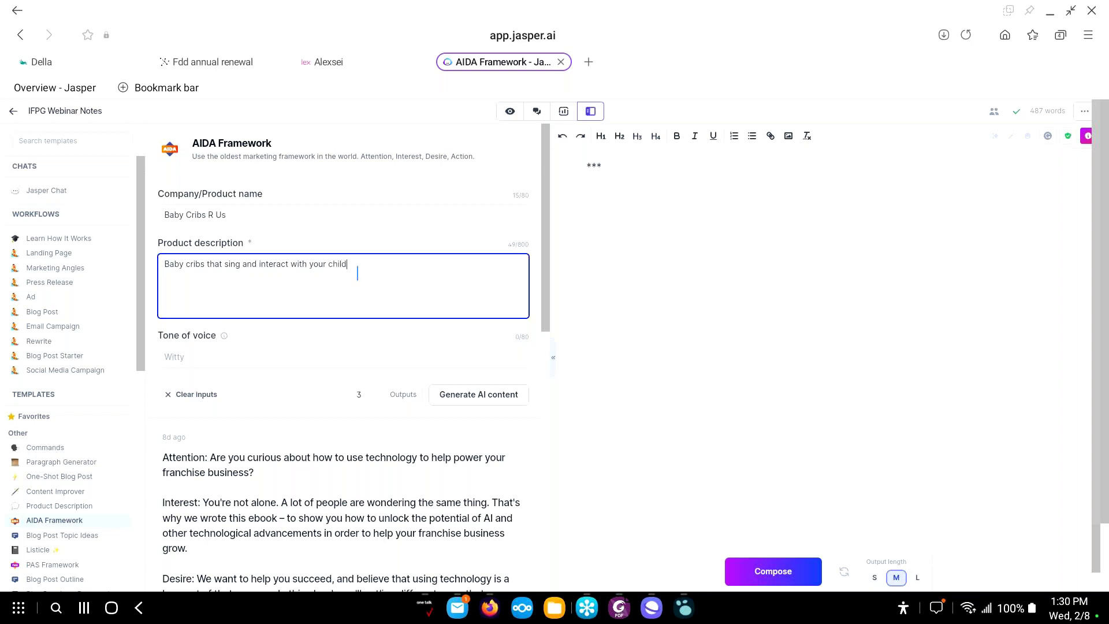
pyautogui.press('BackSpace')
pyautogui.press('BackSpace')
pyautogui.press('BackSpace')
pyautogui.press('BackSpace')
pyautogui.press('BackSpace')
pyautogui.press('BackSpace')
pyautogui.press('BackSpace')
pyautogui.write('babies to keep them happy and healthy.')
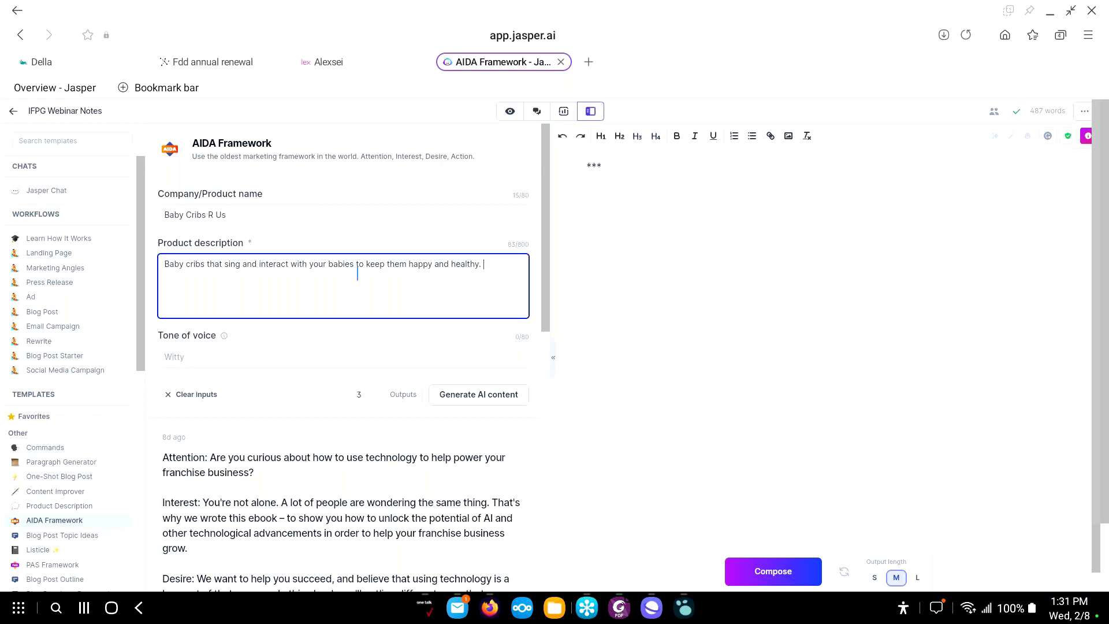
# Look up the tone of voice examples and set the tone of voice to "Elon Musk"
pyautogui.click(362, 355)
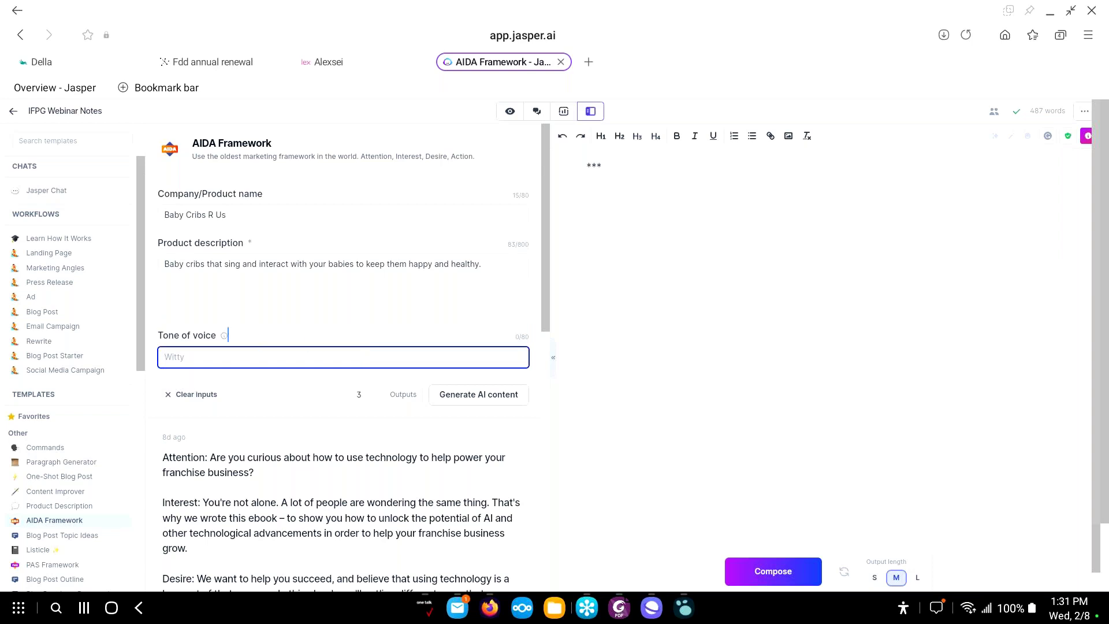
pyautogui.click(224, 335)
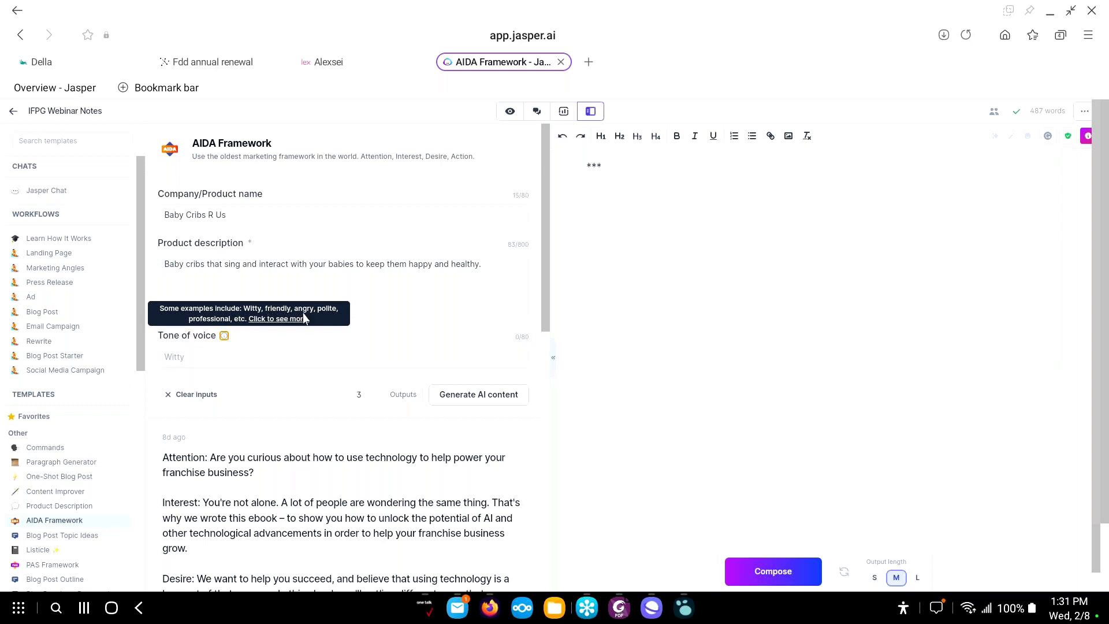
pyautogui.click(239, 356)
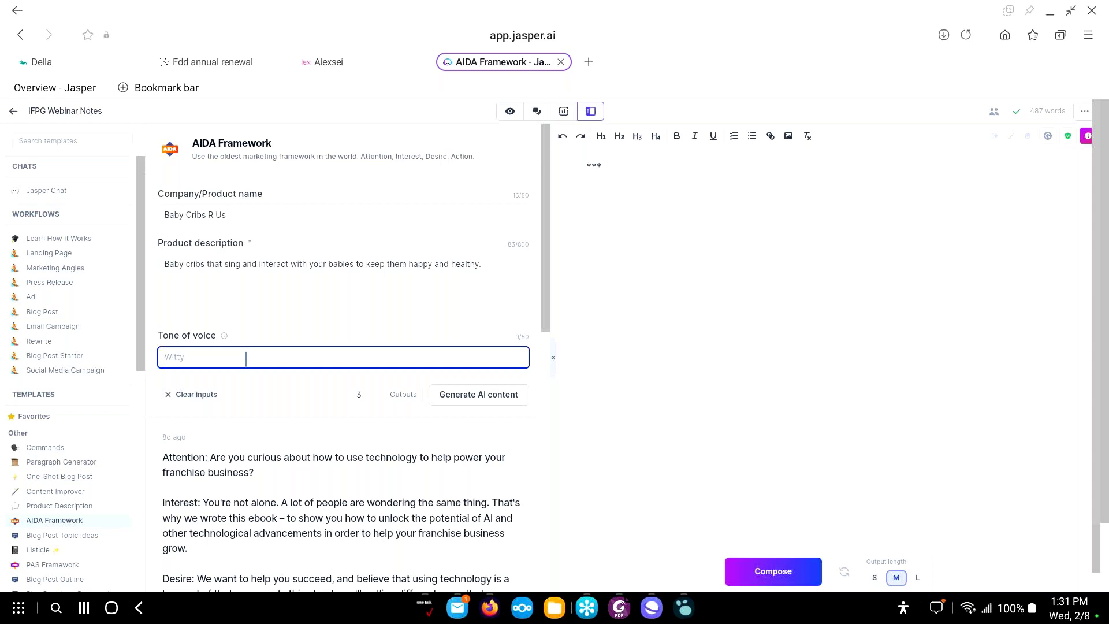
pyautogui.write('Elon Musk')
# Extend the product description with "The cribs connect over the internet to keep you informed of baby status and diaper change needs."
pyautogui.click(490, 263)
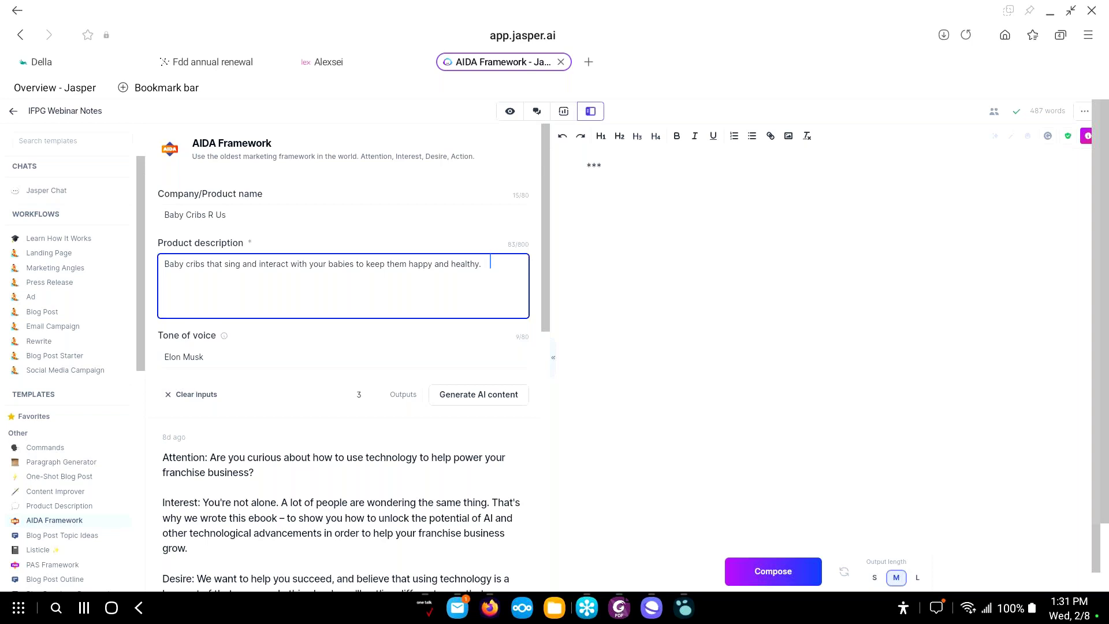
pyautogui.write('The cribs connect over the internet to ke')
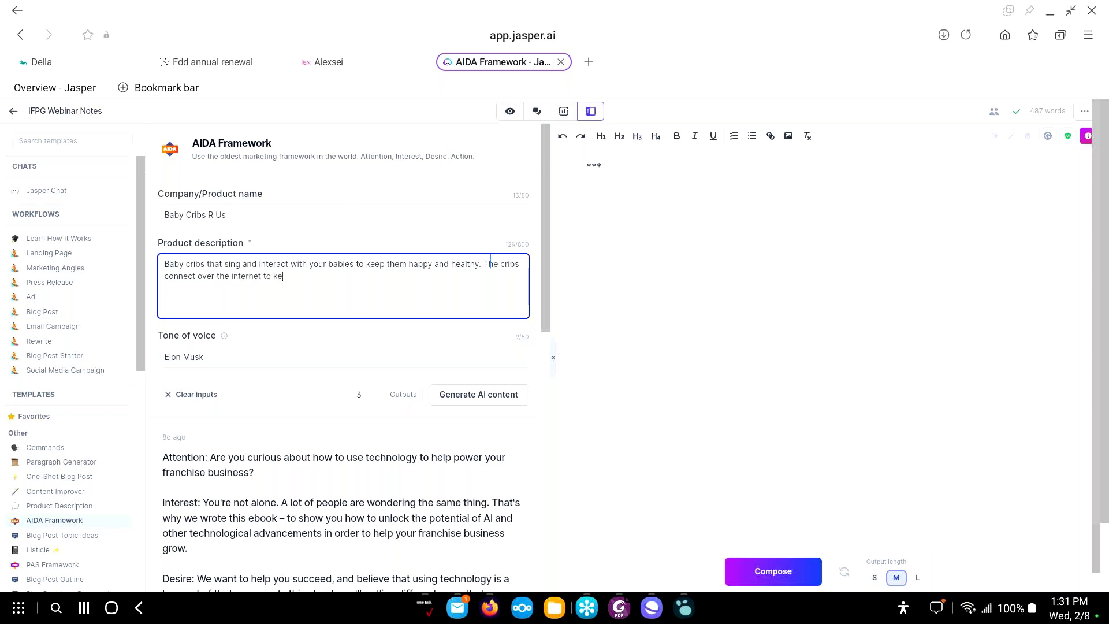
pyautogui.write('ep you informed of baby status and dis')
pyautogui.write('per change needs.')
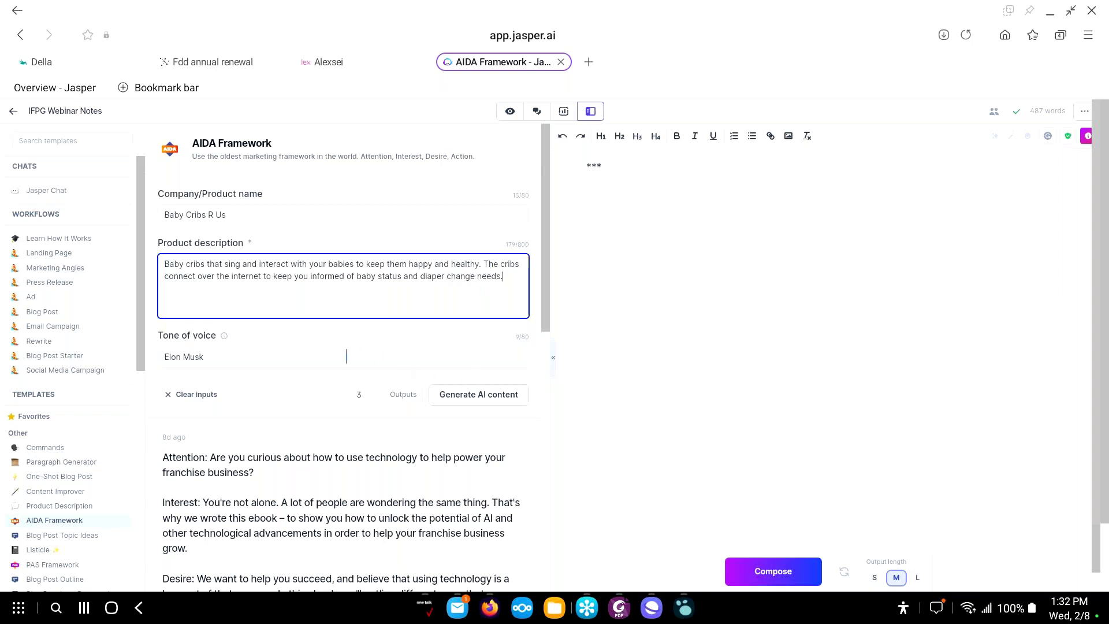
# Generate the AIDA content with three outputs for Baby Cribs R Us and read the first generated version
pyautogui.click(441, 398)
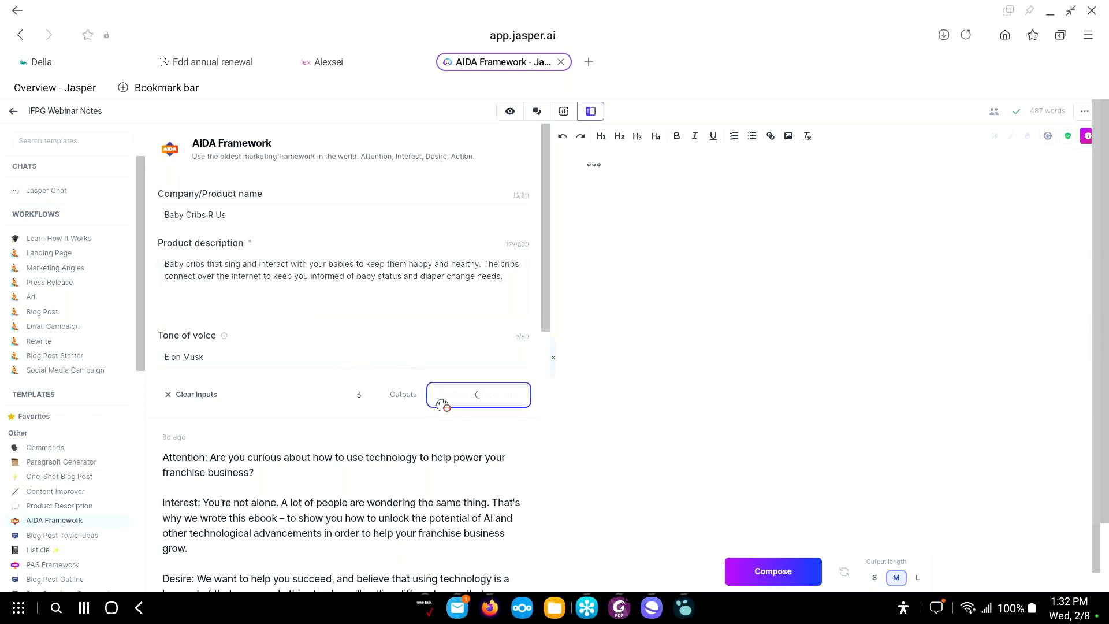
pyautogui.scroll(-1, 371, 299)
pyautogui.scroll(1, 371, 300)
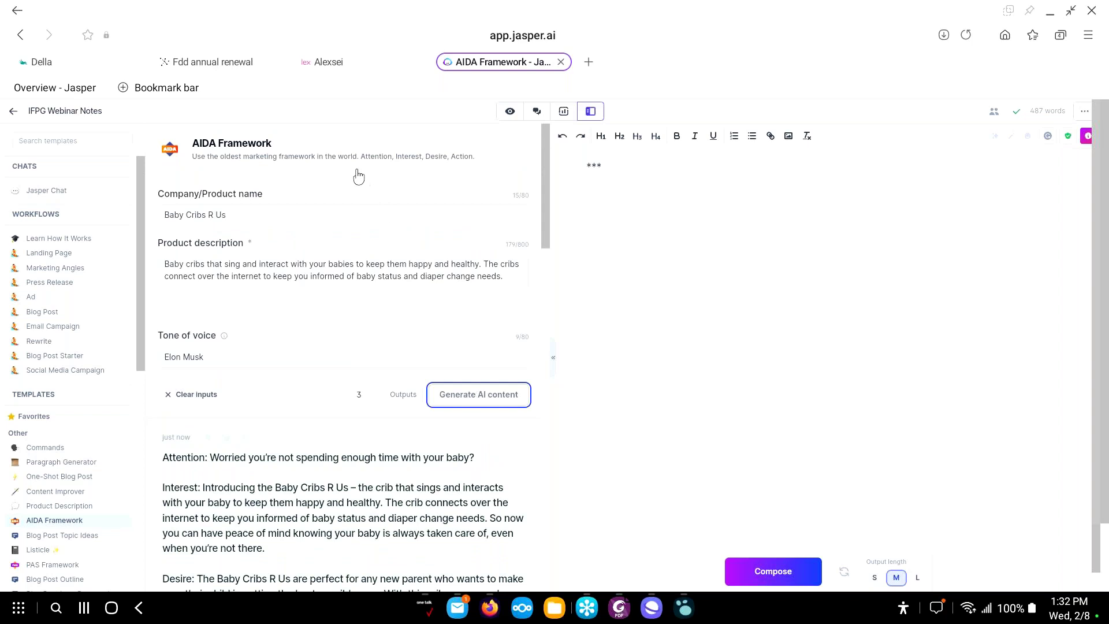
pyautogui.scroll(-2, 346, 251)
pyautogui.scroll(-2, 347, 251)
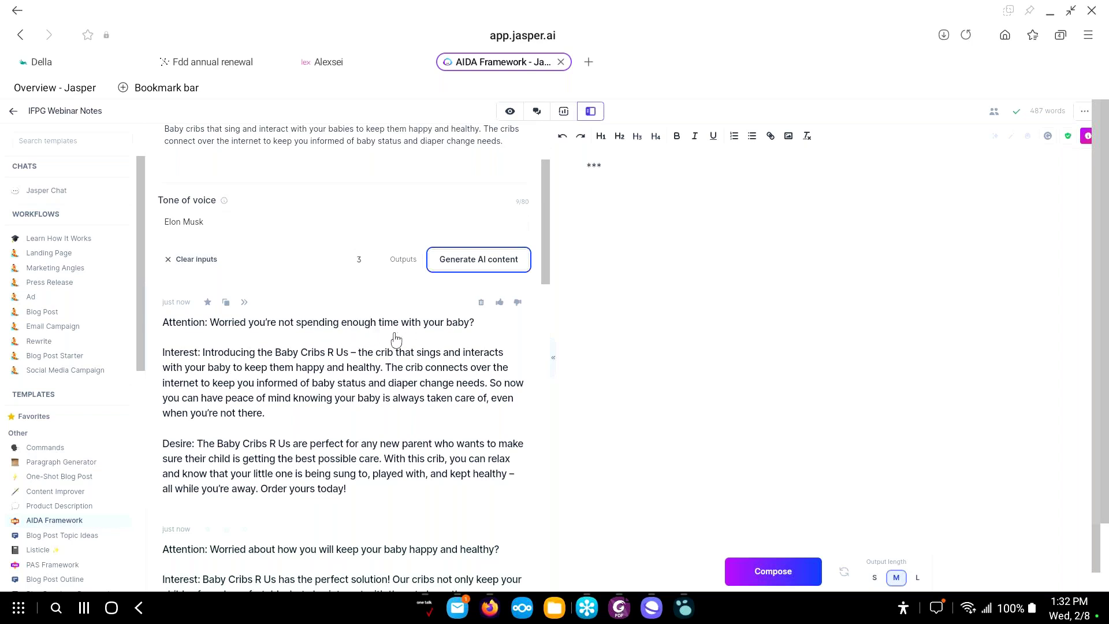
pyautogui.scroll(-1, 359, 353)
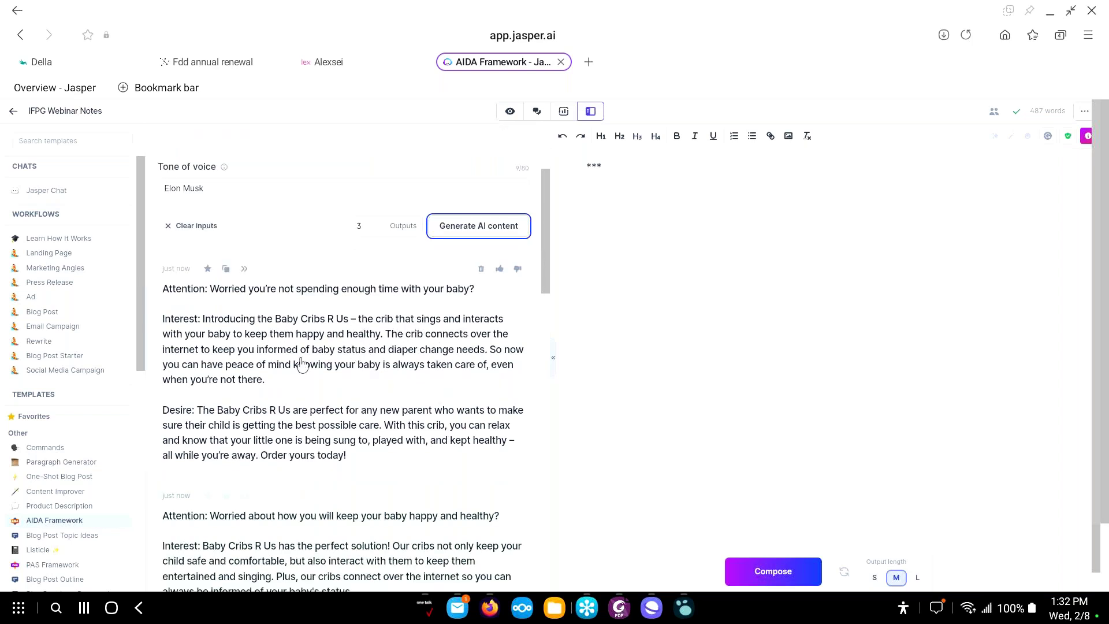
pyautogui.scroll(-1, 302, 363)
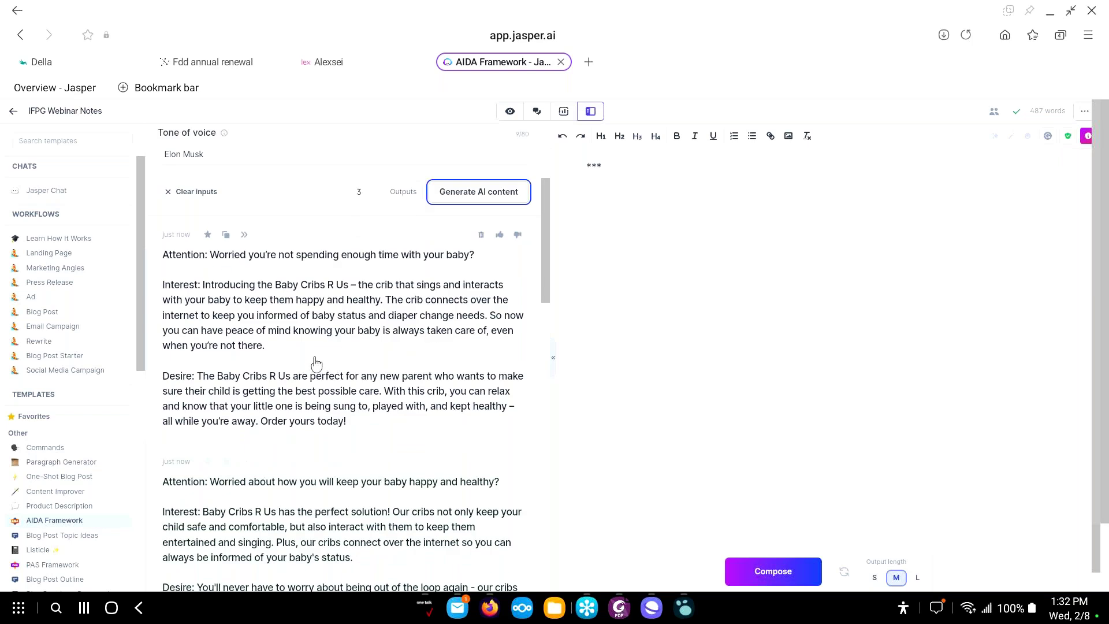
# Read through the remaining generated AIDA versions for Baby Cribs R Us
pyautogui.scroll(-2, 313, 376)
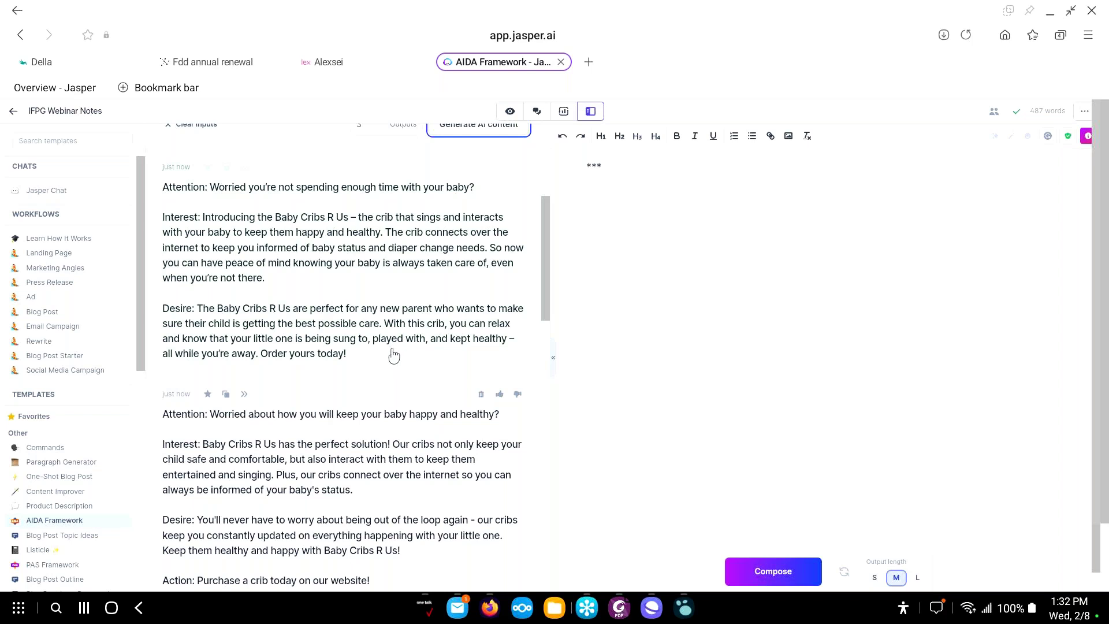
pyautogui.scroll(-1, 392, 354)
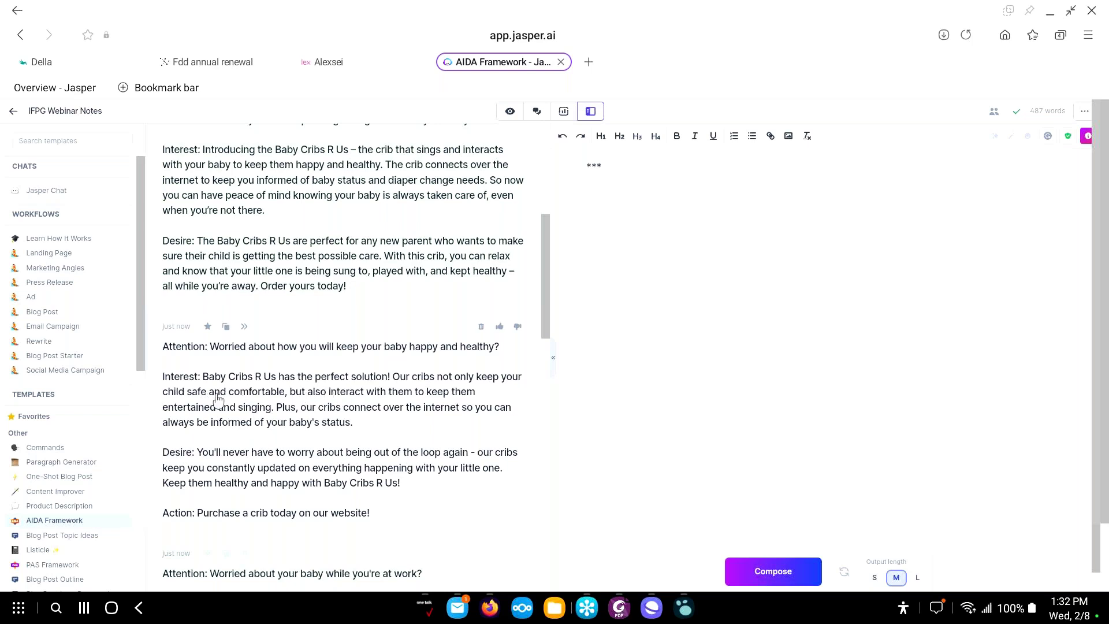
pyautogui.scroll(-1, 251, 400)
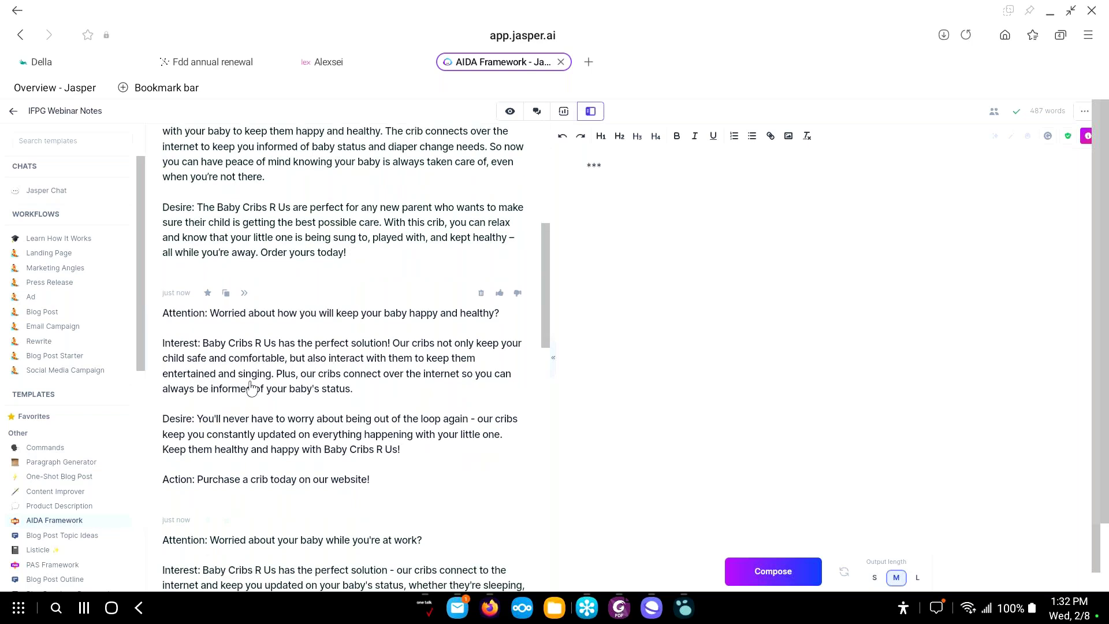
pyautogui.scroll(-2, 354, 399)
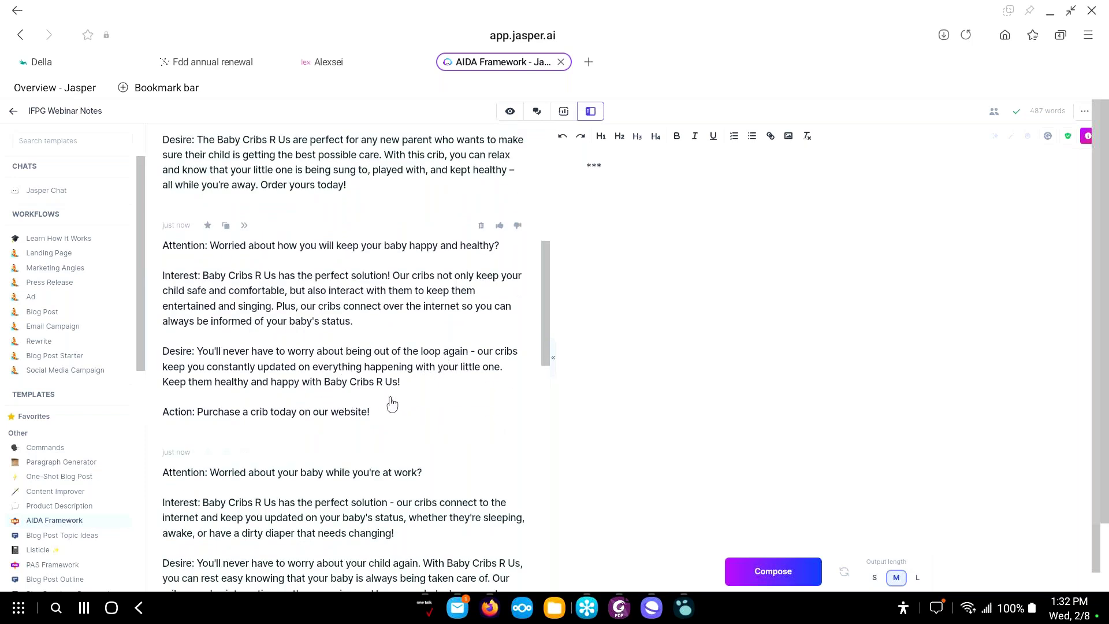
pyautogui.scroll(-2, 391, 403)
pyautogui.scroll(10, 392, 402)
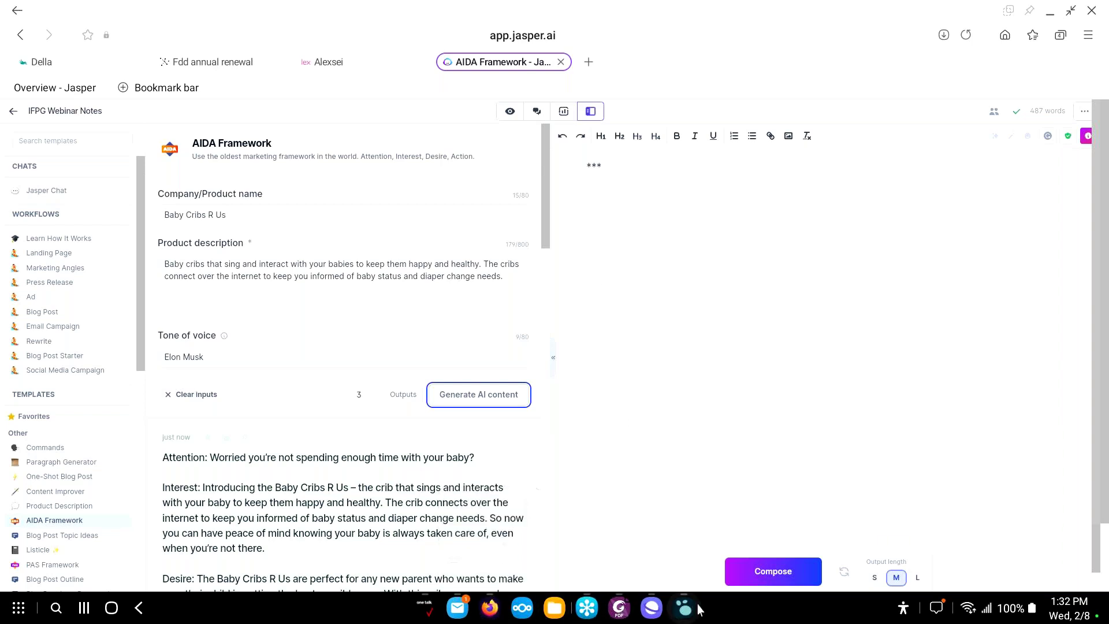
# Check the webinar notes for the next Jasper demo item and return to the Jasper document
pyautogui.click(680, 612)
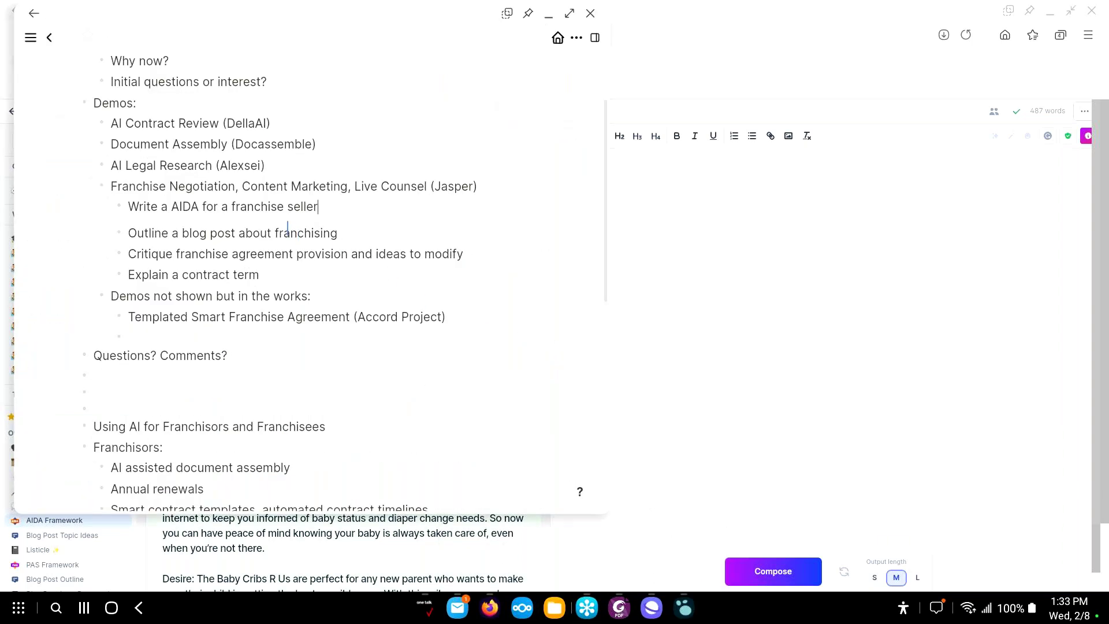
pyautogui.click(653, 273)
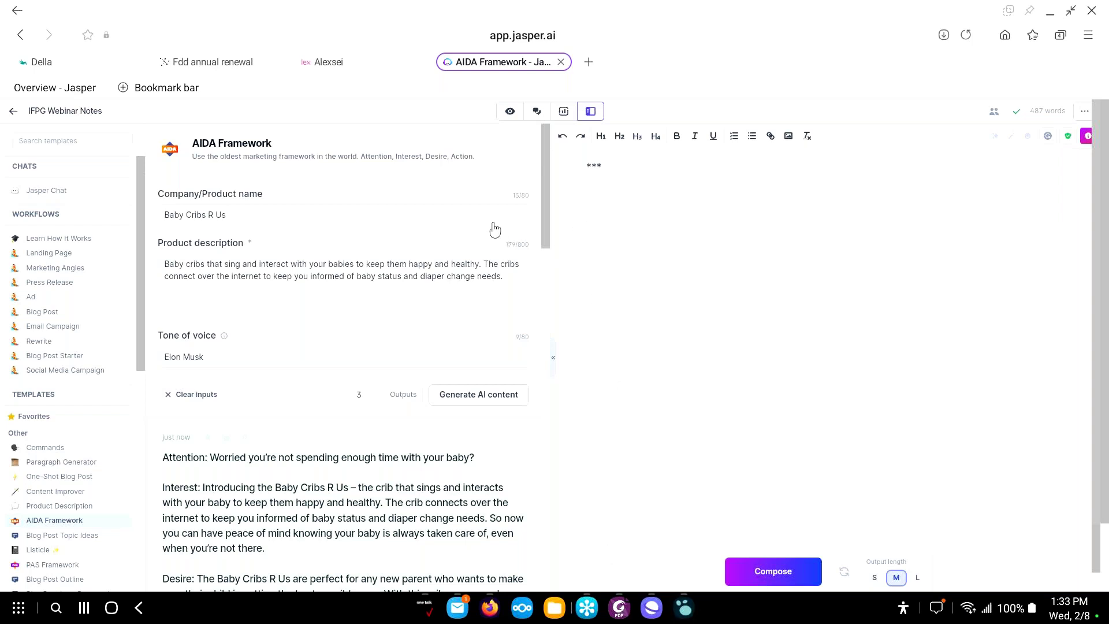
pyautogui.click(679, 605)
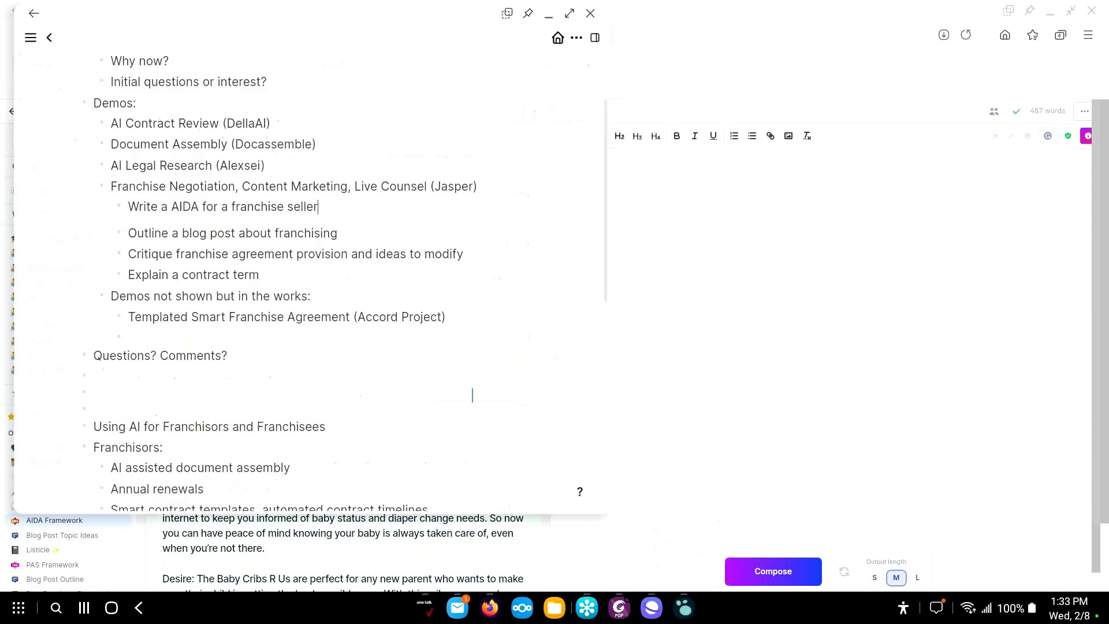
pyautogui.click(678, 230)
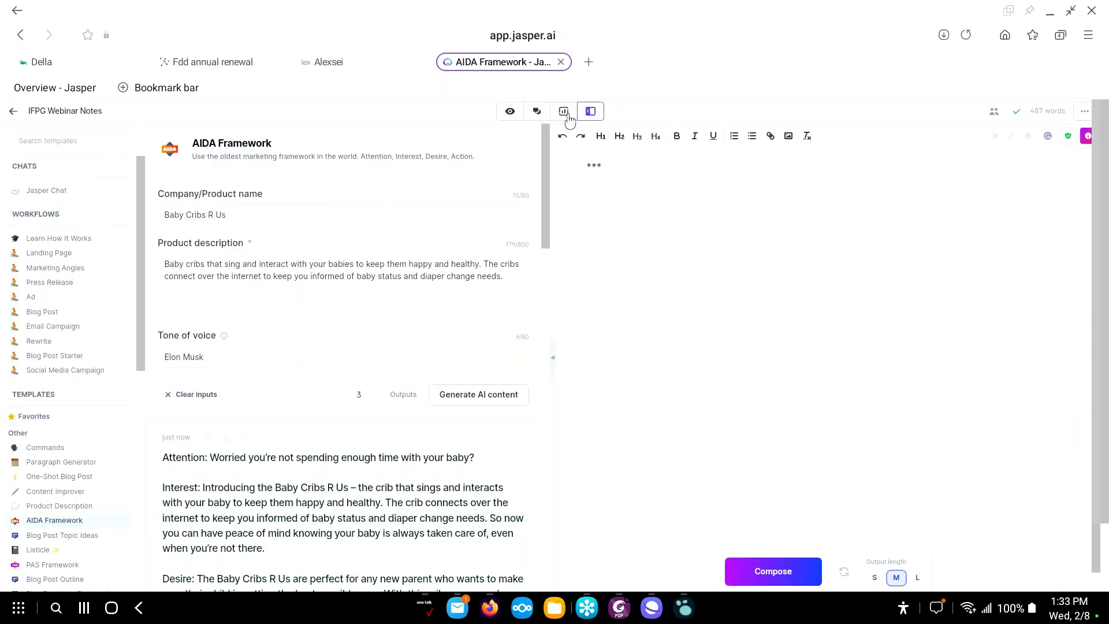
# Switch the document to focus mode and enter the content description "the benefits of franchising in the childcare space"
pyautogui.click(509, 112)
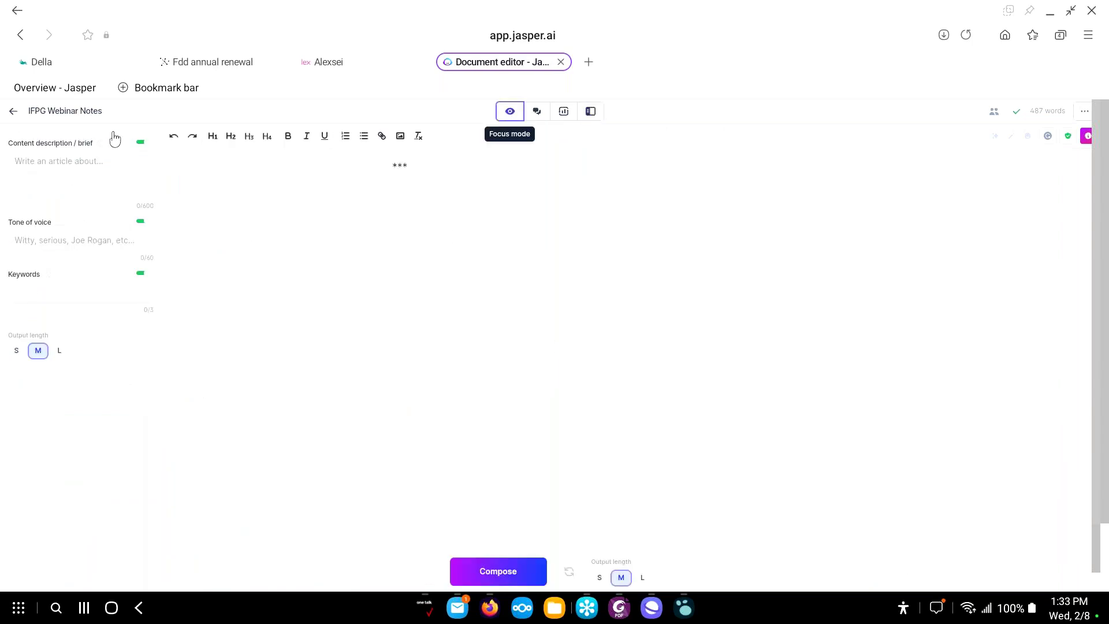
pyautogui.click(452, 210)
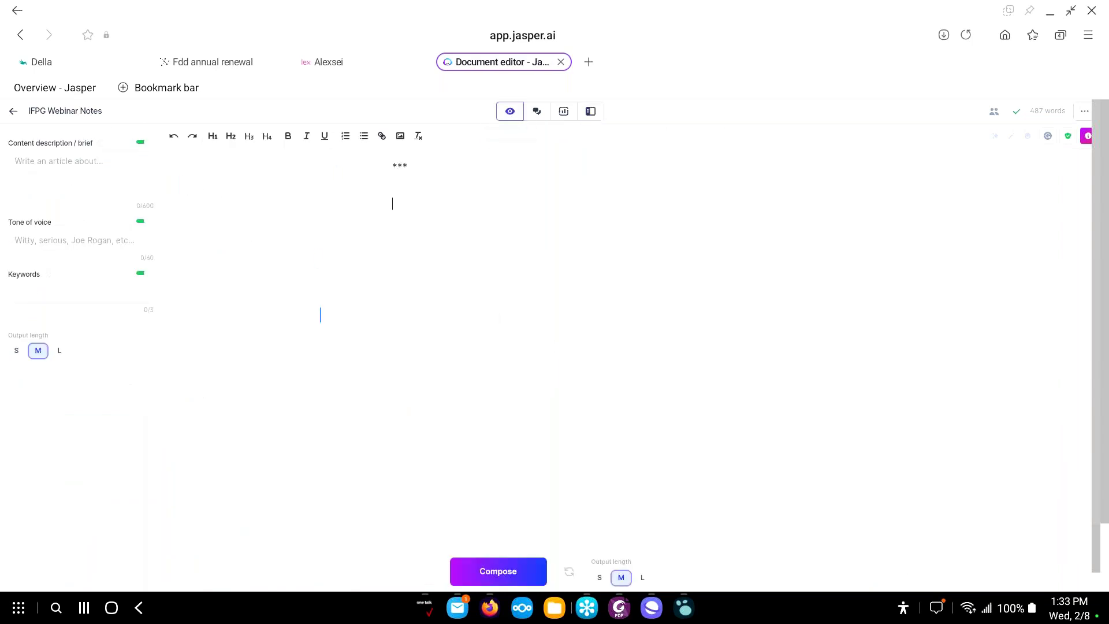
pyautogui.click(82, 184)
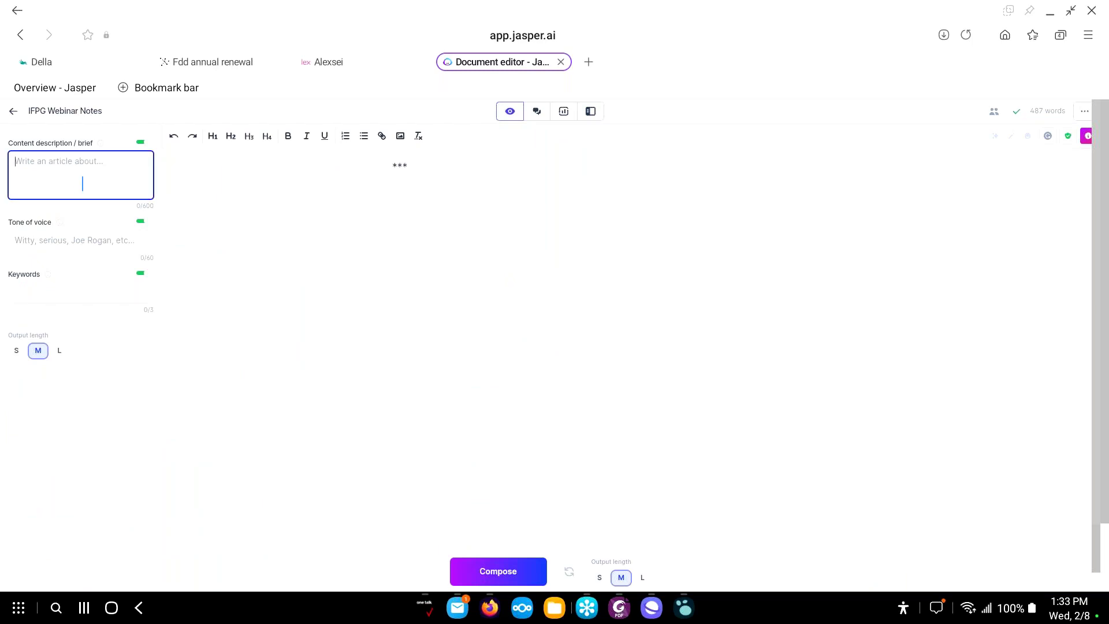
pyautogui.write('the benefits of franchising in the child')
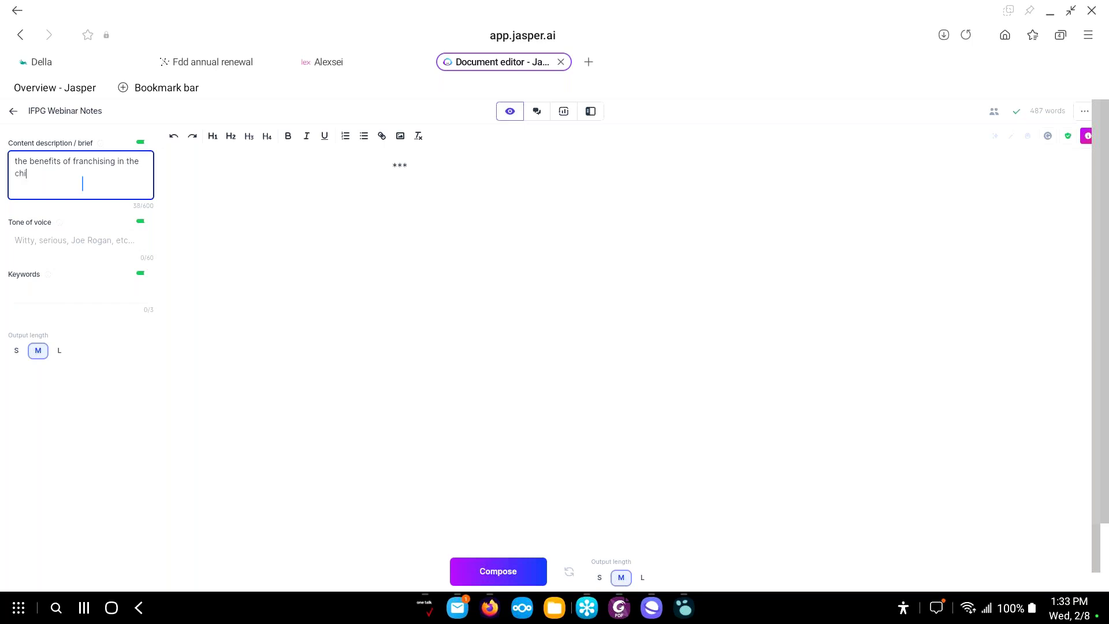
pyautogui.write('pace')
pyautogui.press('Tab')
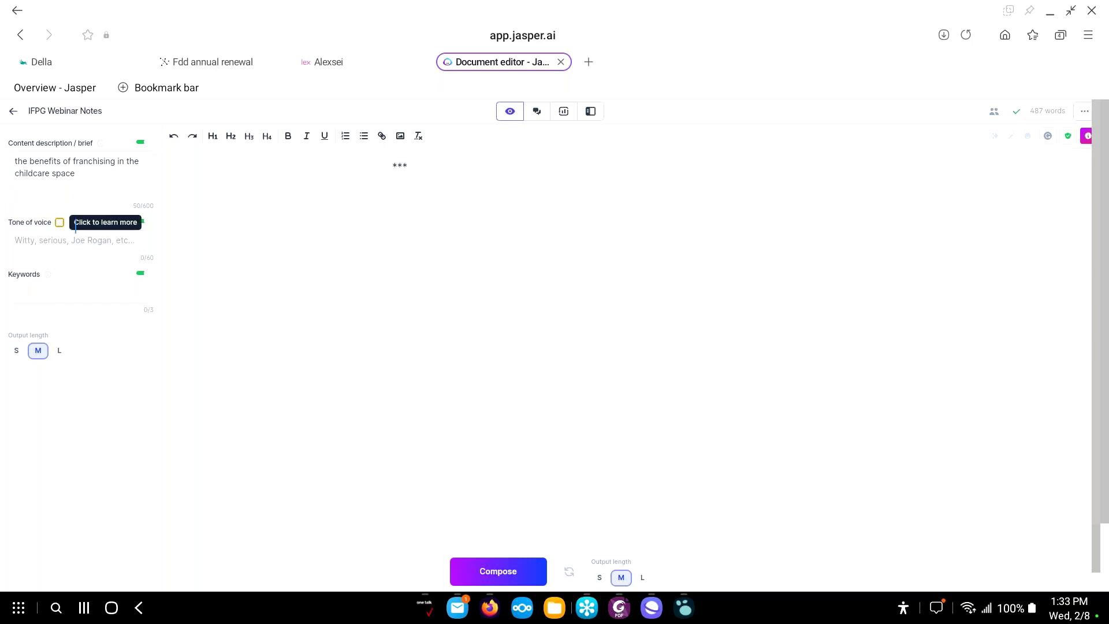
# Set the document's tone of voice to "empathetic and fun"
pyautogui.click(89, 240)
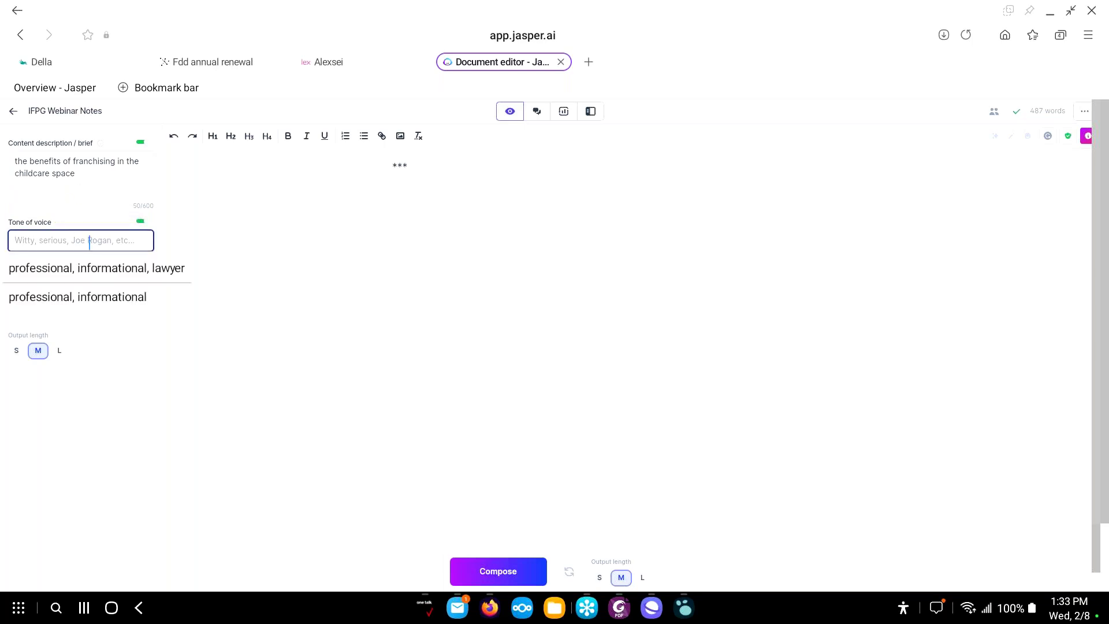
pyautogui.write('empathetic')
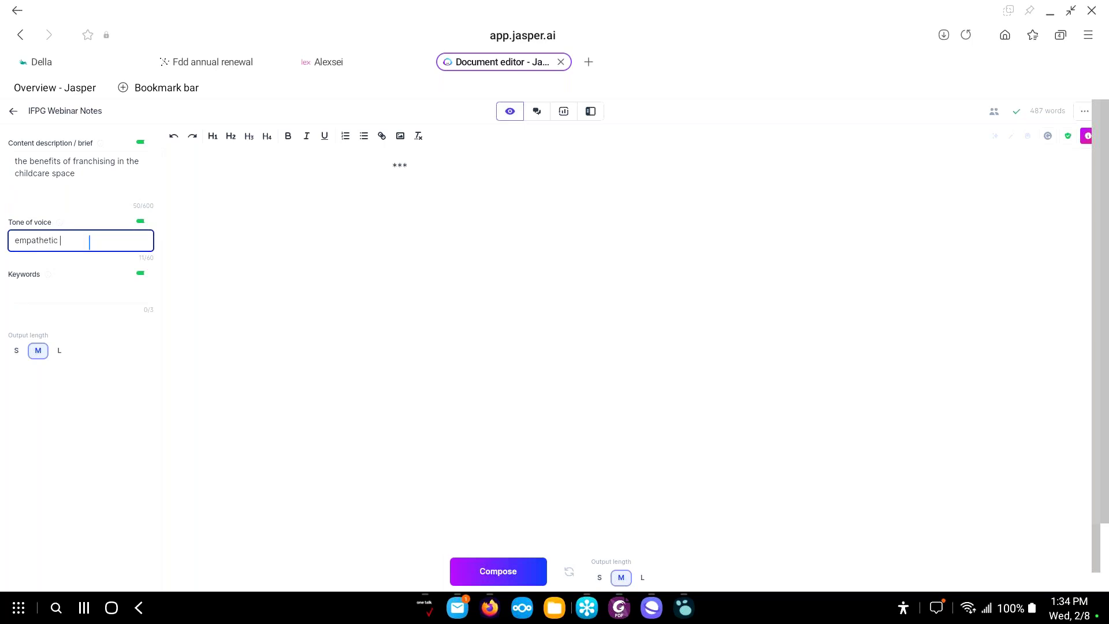
pyautogui.write(' and fun')
pyautogui.press('BackSpace')
pyautogui.press('BackSpace')
pyautogui.press('BackSpace')
pyautogui.write('fun')
pyautogui.click(245, 276)
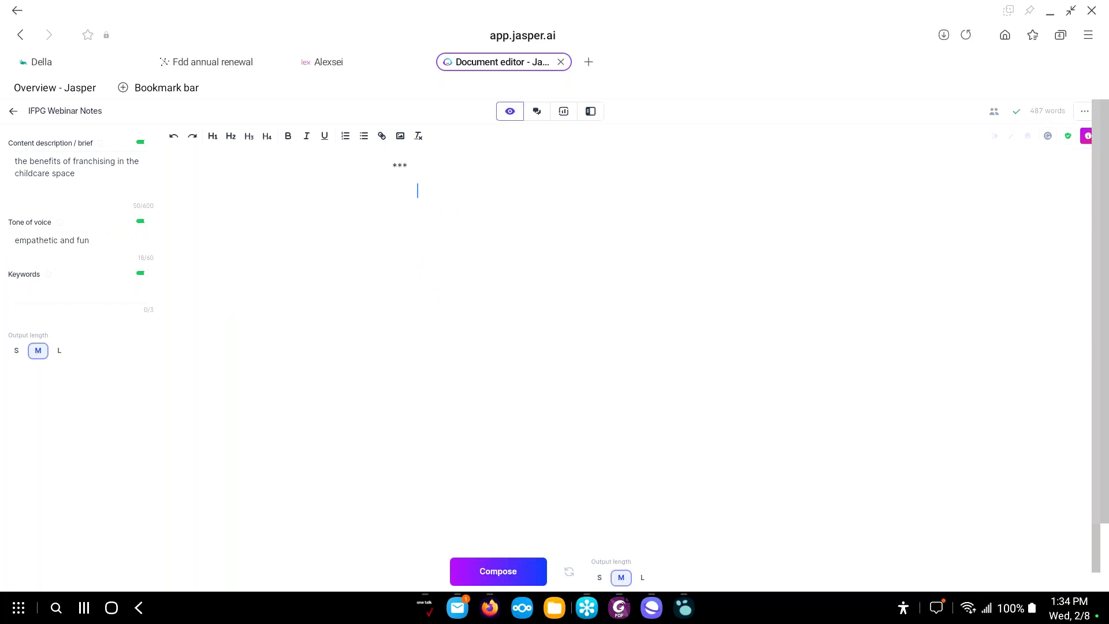
# Write the command ">write an outline for a blog post about the benefits of franchising" below the asterisks in the document
pyautogui.click(417, 190)
pyautogui.write('>write a n outline for a blog post ')
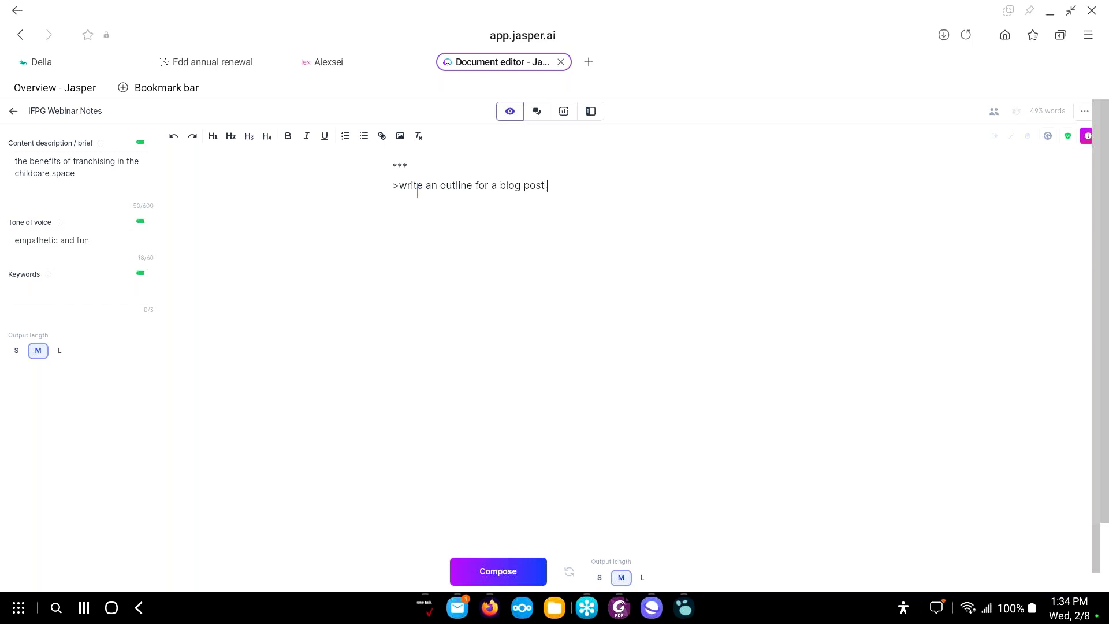
pyautogui.write('about the benefits of franchising')
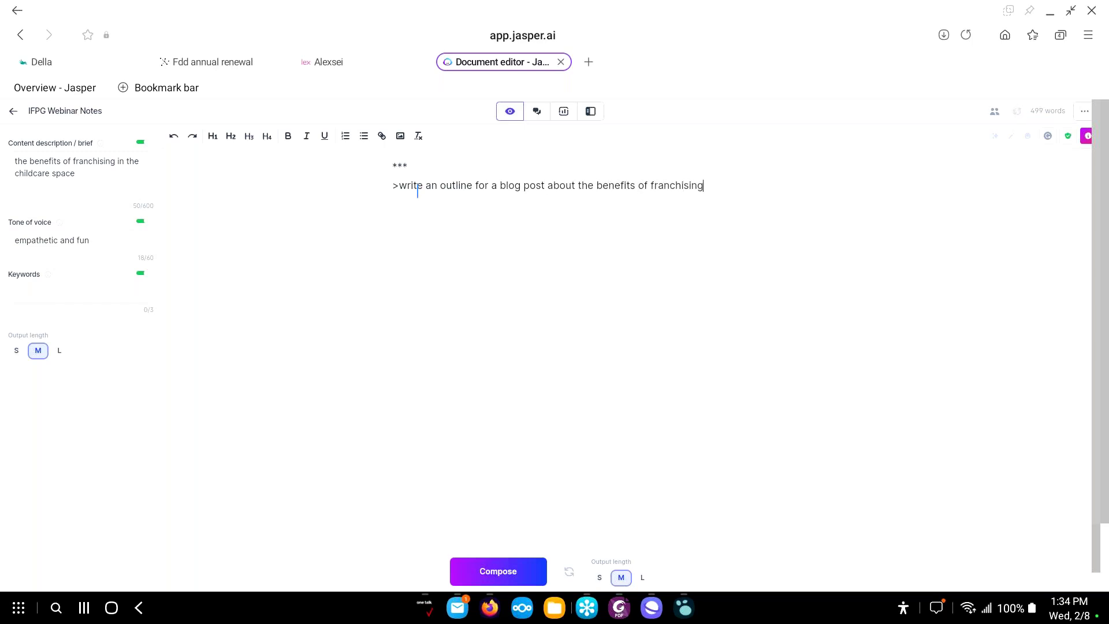
pyautogui.press('BackSpace')
pyautogui.press('BackSpace')
# Extend the content description with "; building equity in ownership in a franchise; freedom as a business owners; support network as a franchisee;"
pyautogui.click(78, 173)
pyautogui.moveTo(78, 174); pyautogui.dragTo(44, 167)
pyautogui.click(83, 169)
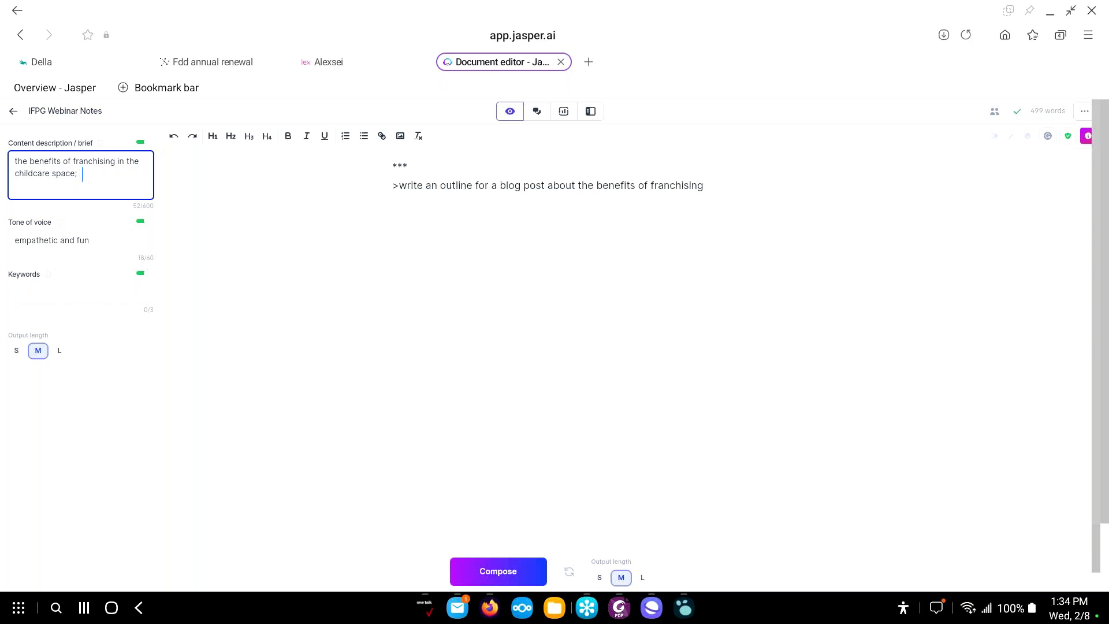
pyautogui.write('building equity ownership')
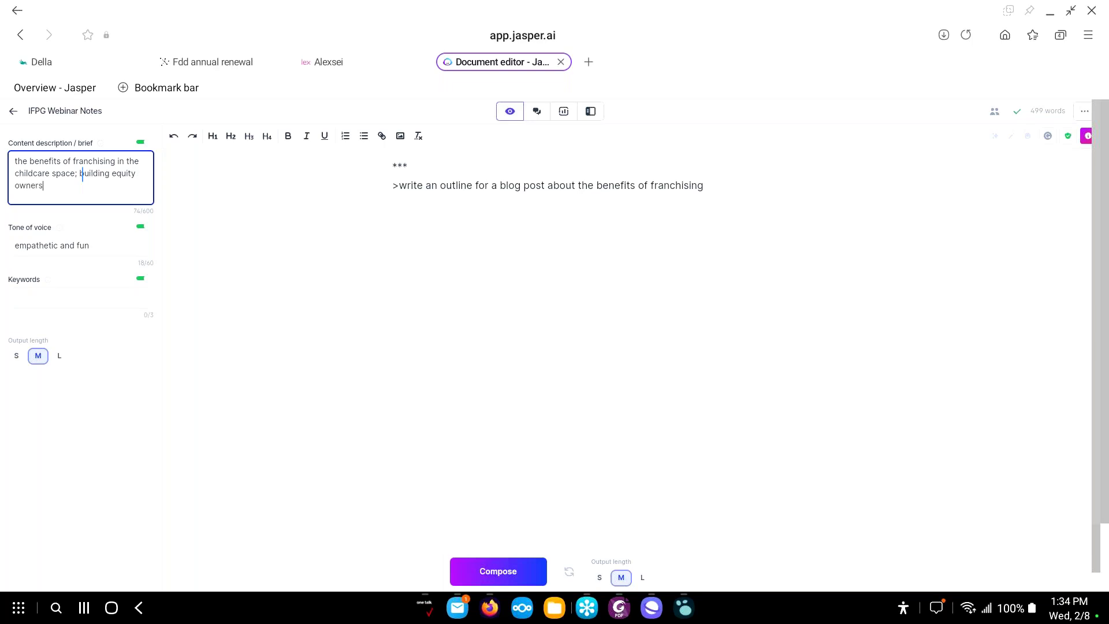
pyautogui.press('BackSpace')
pyautogui.press('BackSpace')
pyautogui.press('BackSpace')
pyautogui.press('BackSpace')
pyautogui.press('BackSpace')
pyautogui.press('BackSpace')
pyautogui.press('BackSpace')
pyautogui.press('BackSpace')
pyautogui.press('BackSpace')
pyautogui.press('BackSpace')
pyautogui.write('in ')
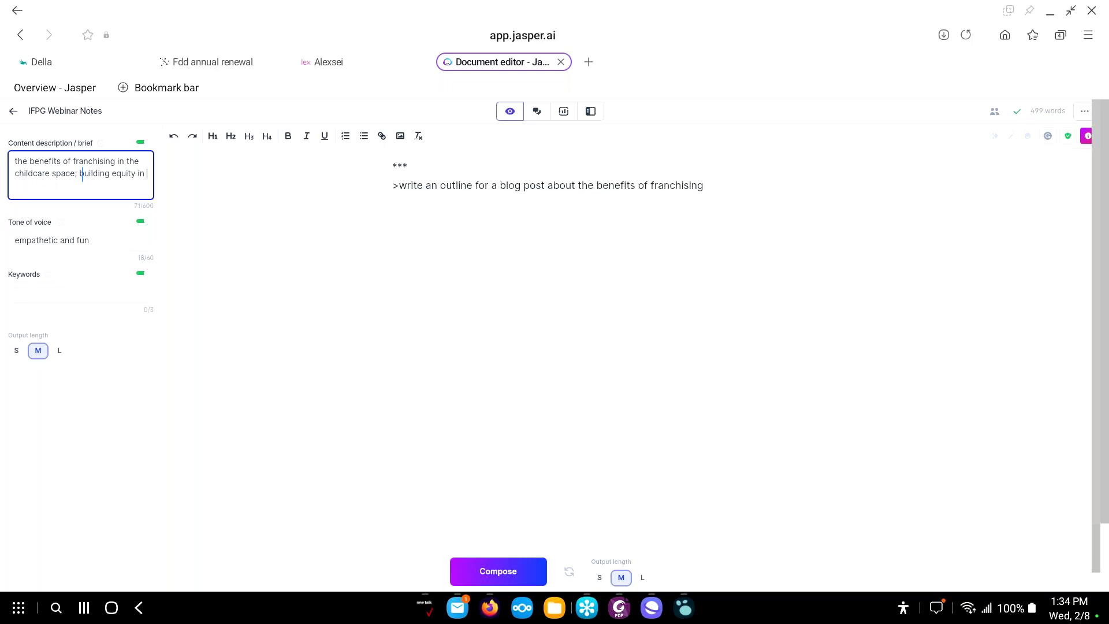
pyautogui.write('ownership in a franchise, ; freedom as a  bus')
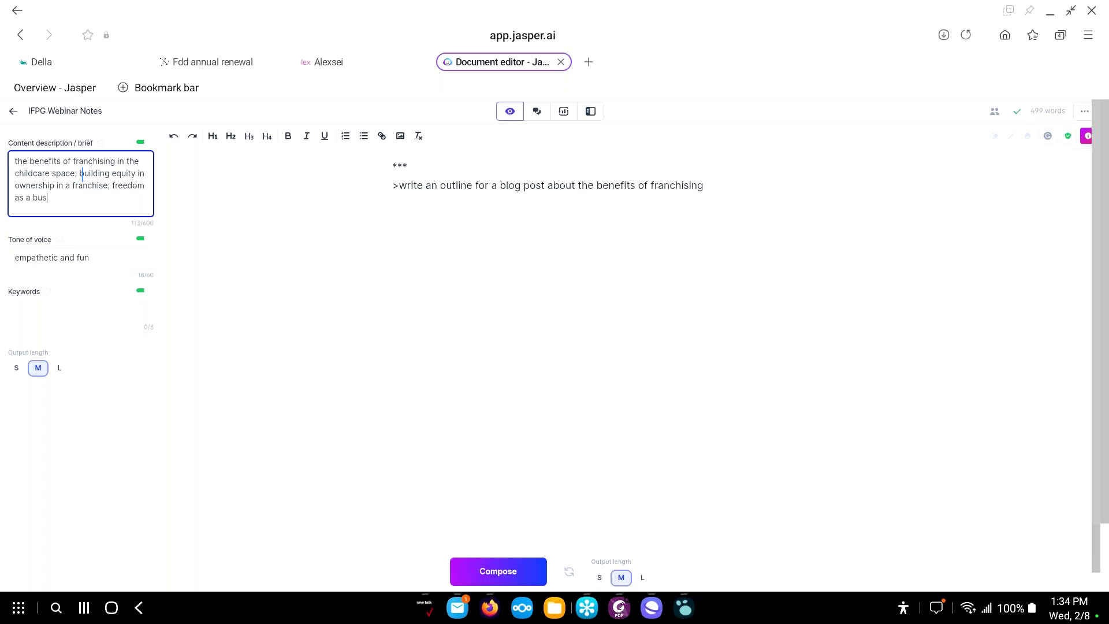
pyautogui.write('iness owners; su')
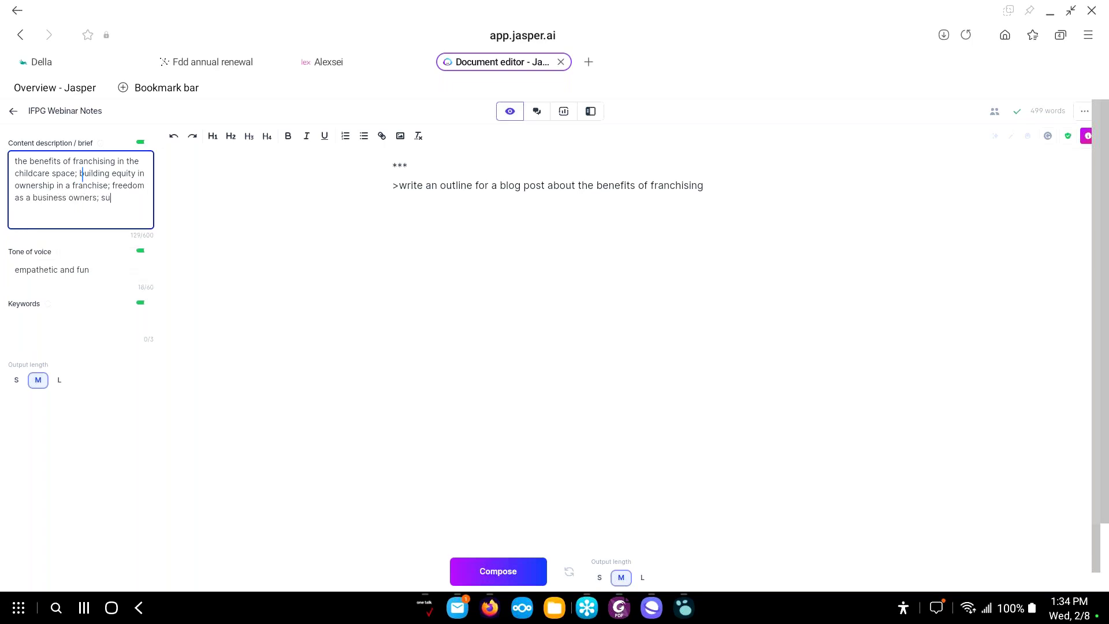
pyautogui.write('pport networ')
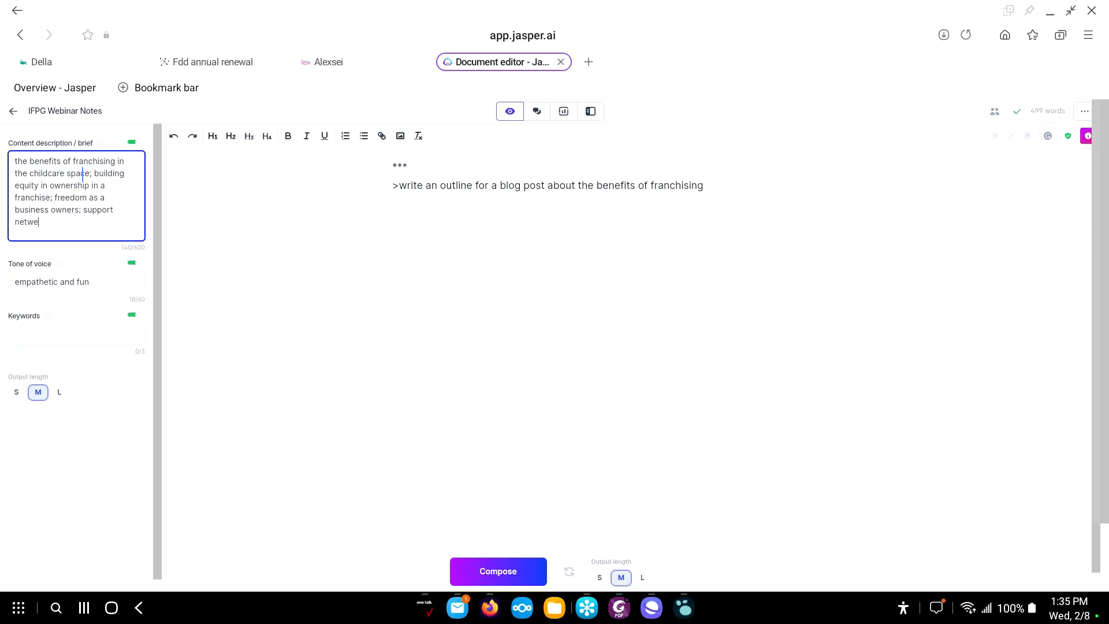
pyautogui.write('k as a franchisee;')
# Run the blog outline command and separate the generated outline from the asterisks with a blank line
pyautogui.click(749, 181)
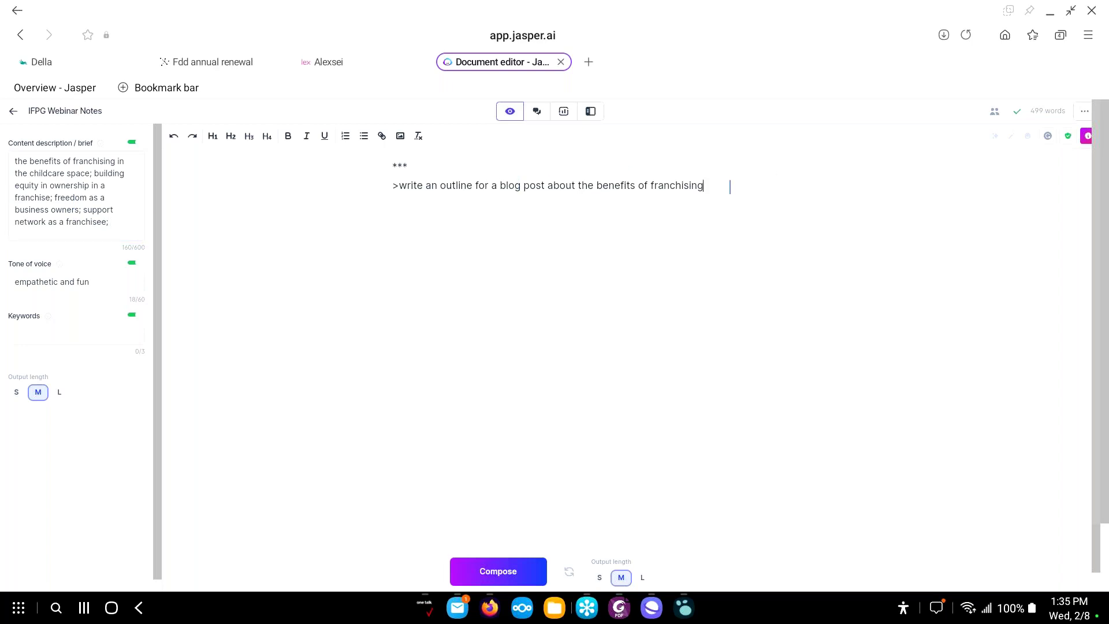
pyautogui.hotkey('ctrl', 'Return')
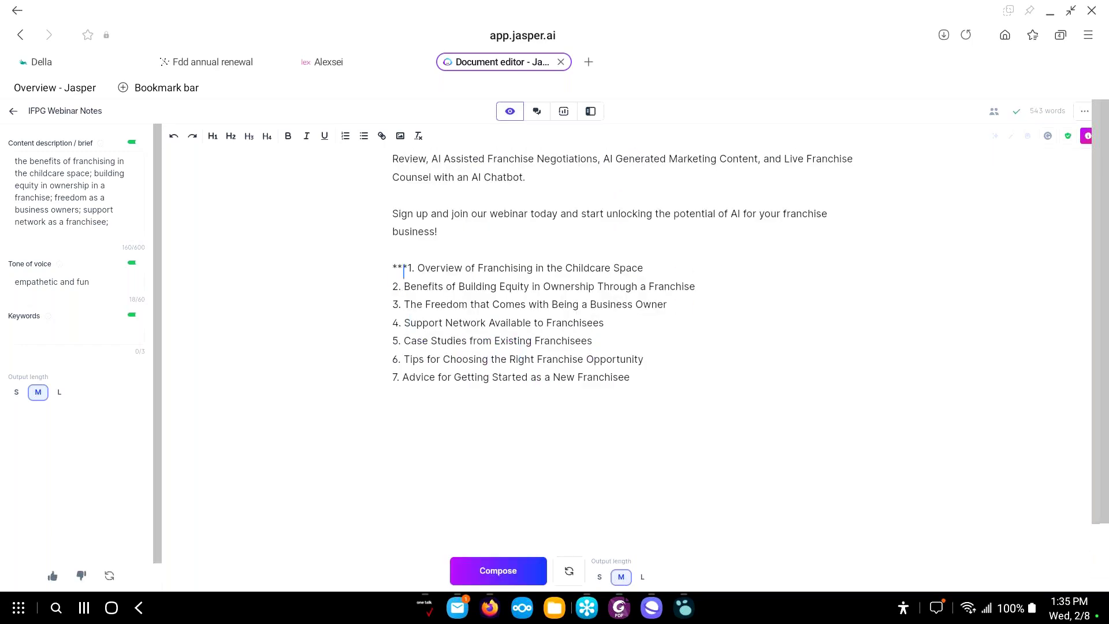
pyautogui.press('Return')
pyautogui.press('Return')
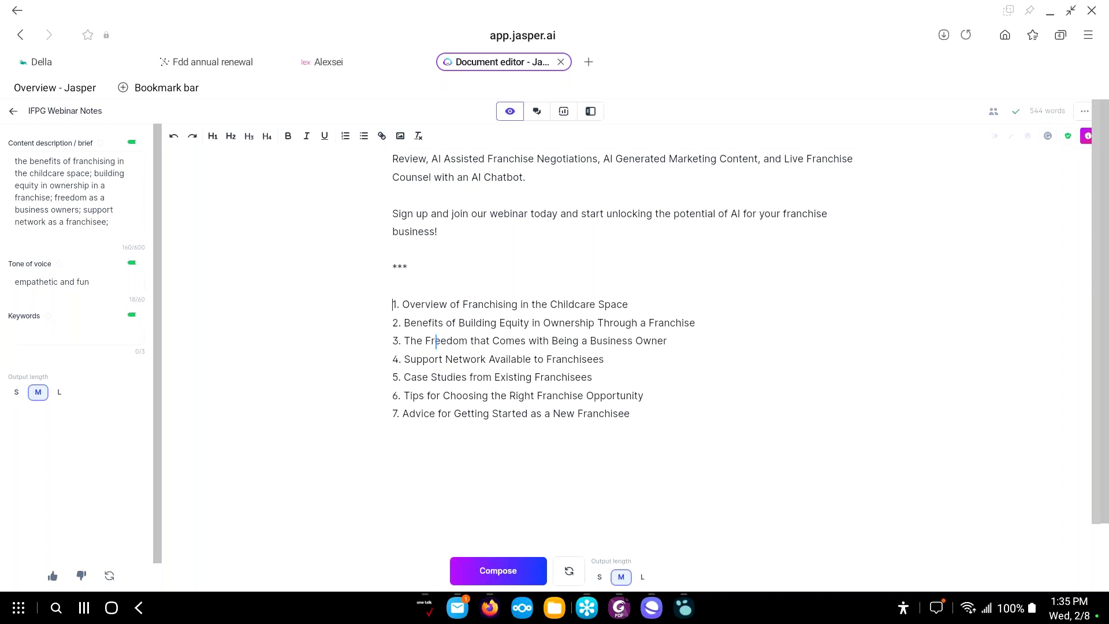
# Add the command ">write about franchising in the childcare space" under the first outline item and run it
pyautogui.scroll(-1, 452, 323)
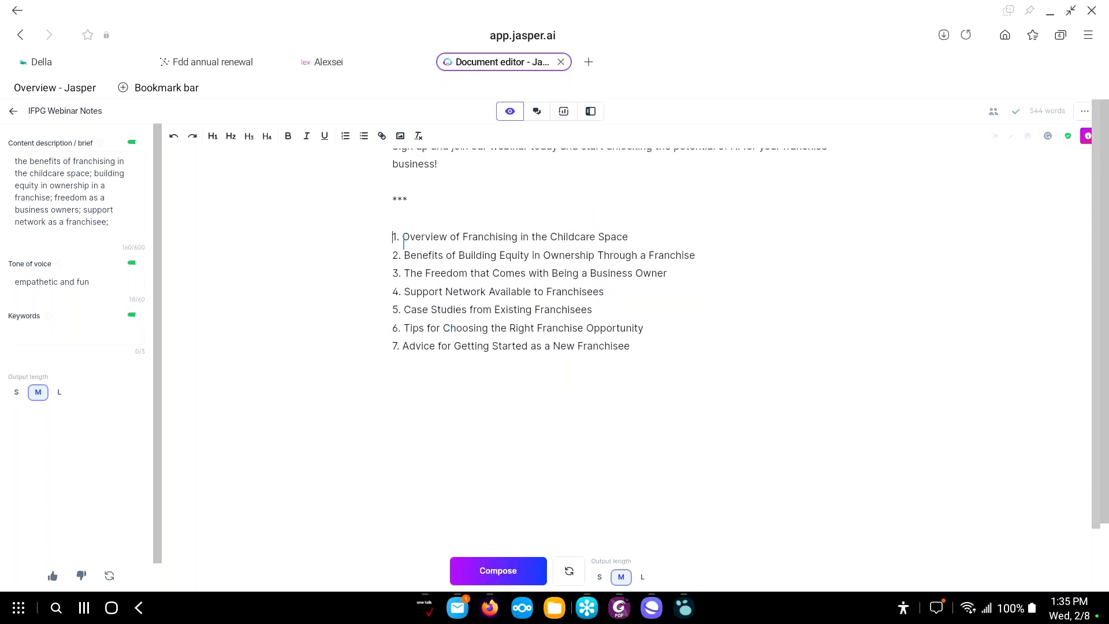
pyautogui.press('Return')
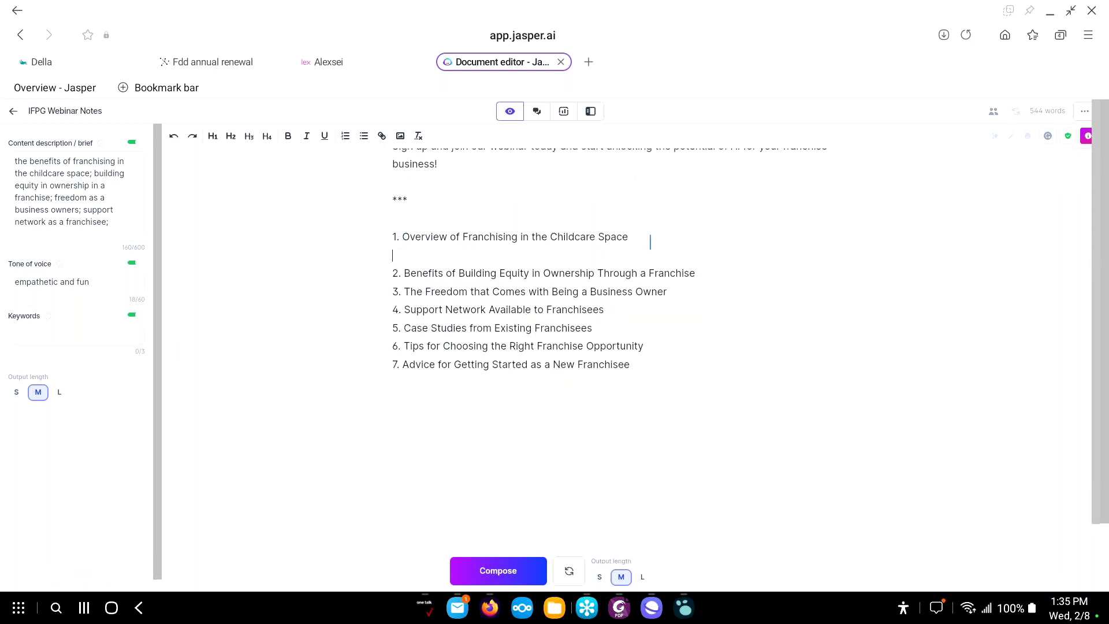
pyautogui.write('>')
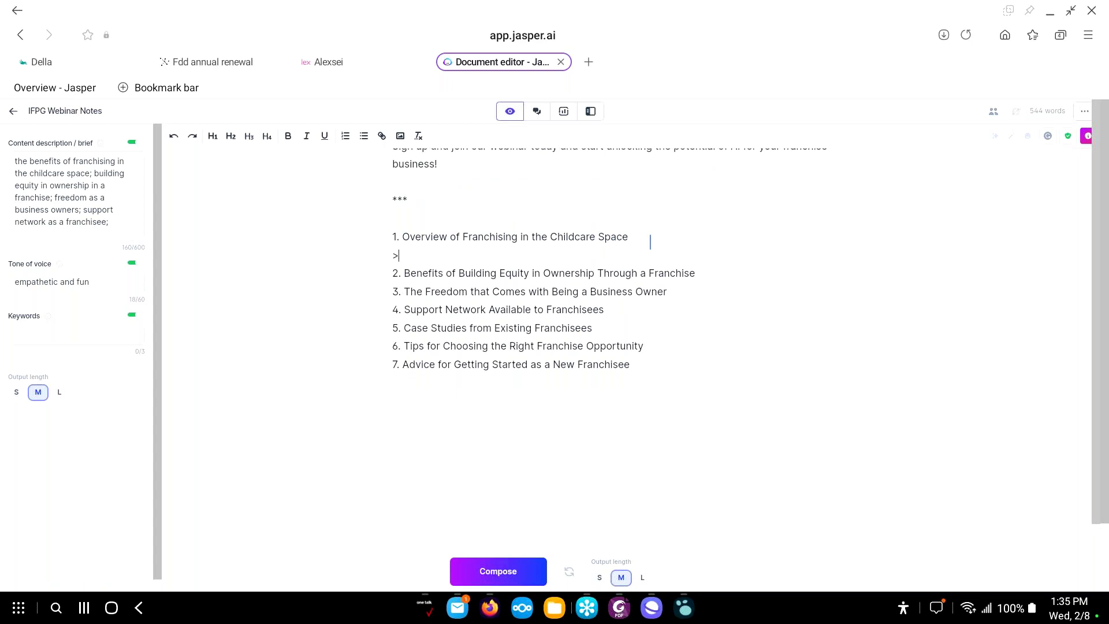
pyautogui.write('write about franchising in the childcare space')
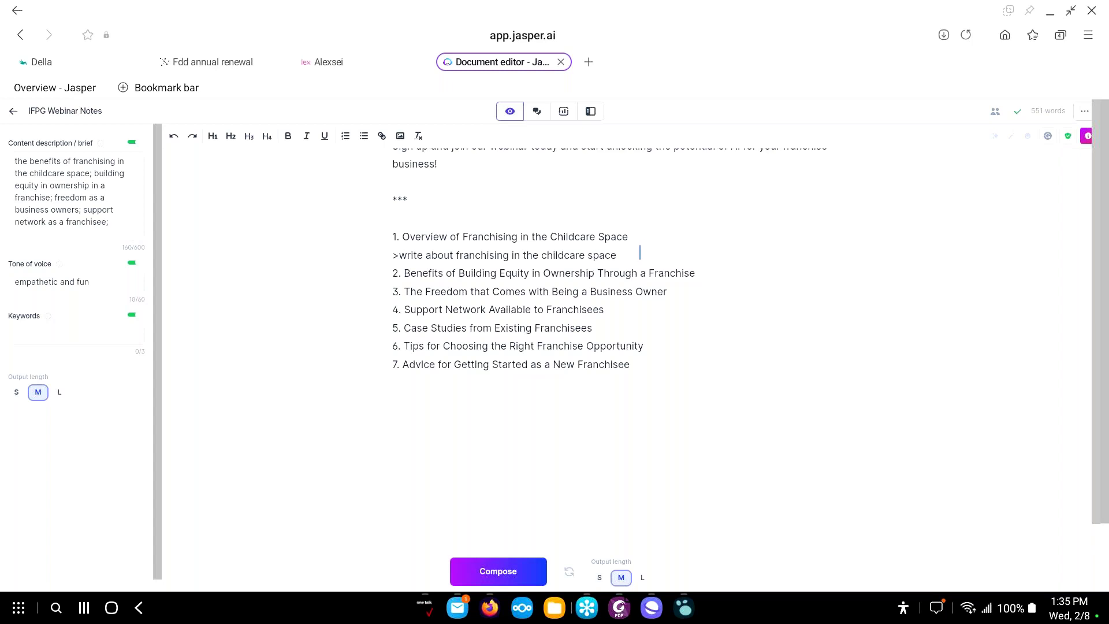
pyautogui.hotkey('ctrl', 'Return')
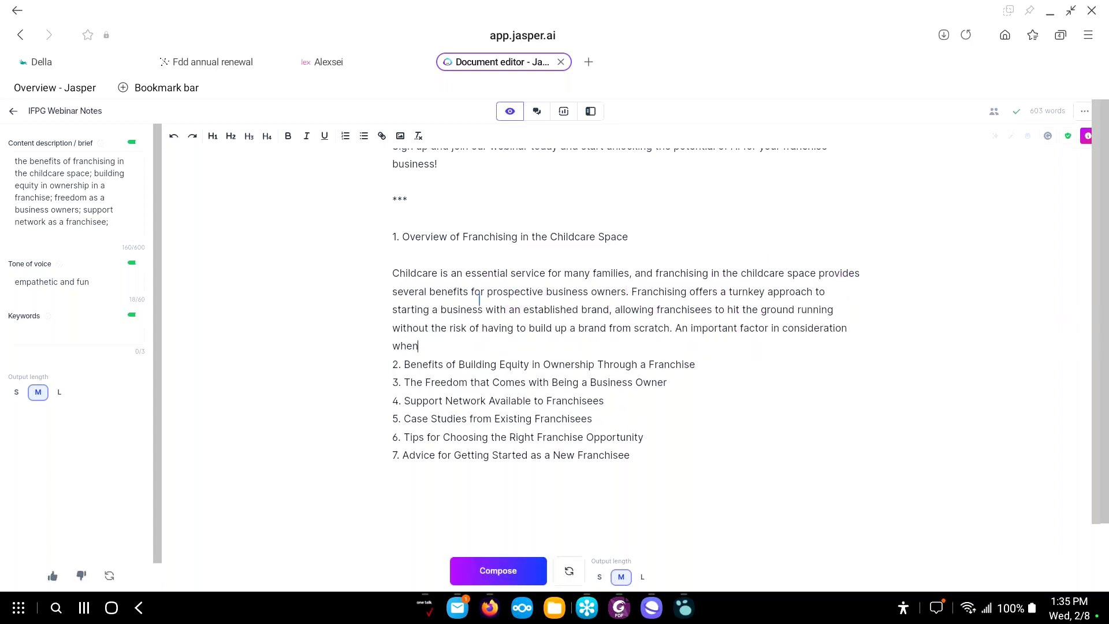
# Compose a continuation of the unfinished childcare franchising paragraph under the first outline item
pyautogui.hotkey('ctrl', 'Return')
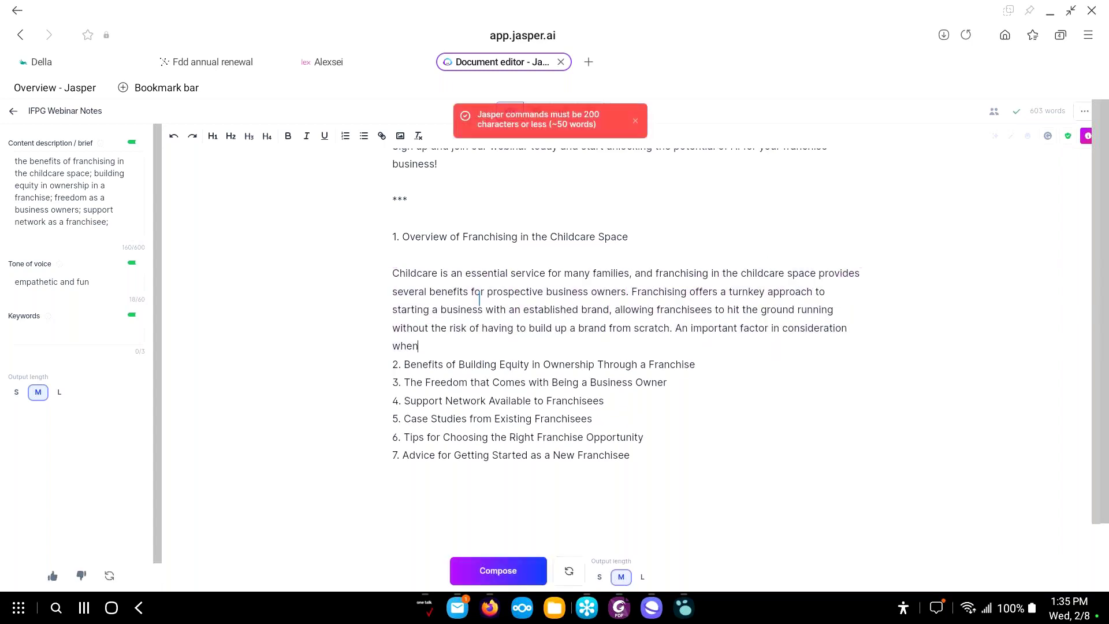
pyautogui.hotkey('ctrl', 'j')
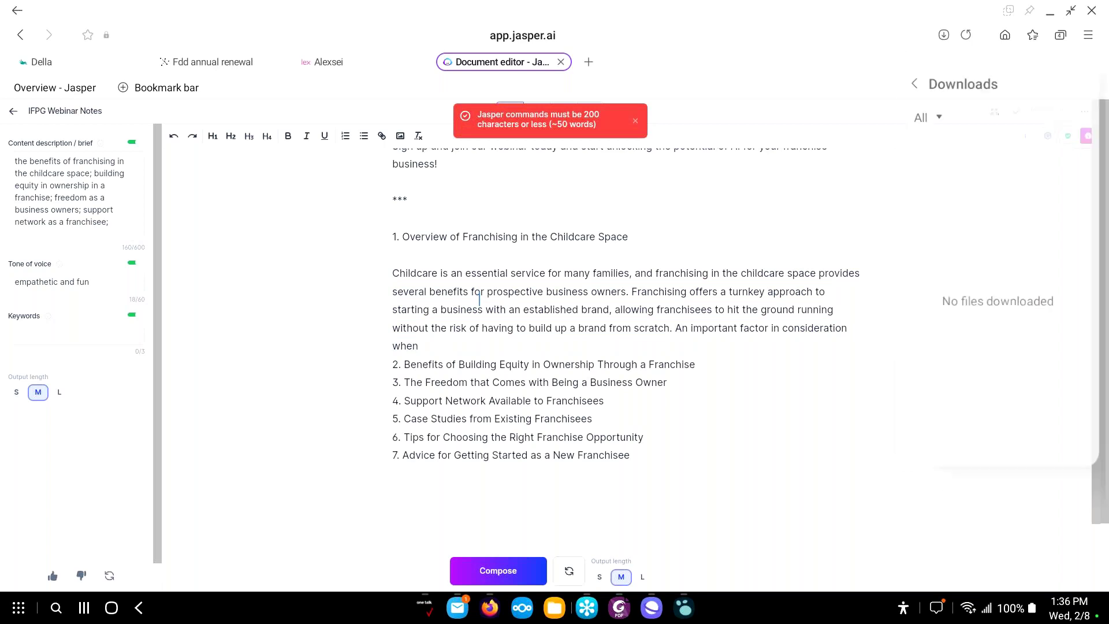
pyautogui.click(447, 353)
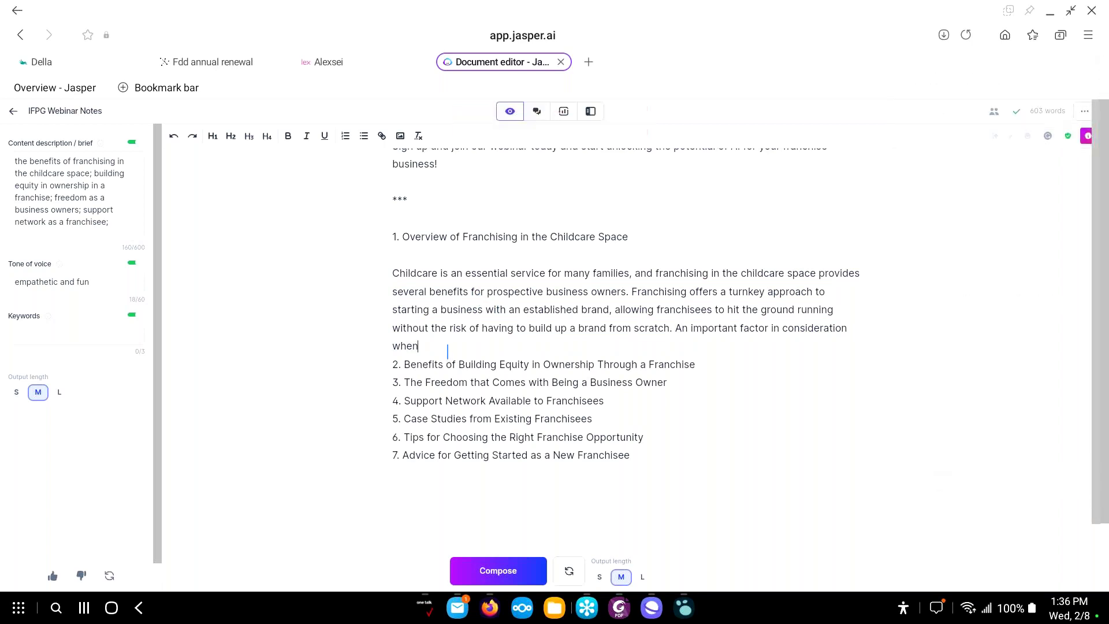
pyautogui.click(501, 569)
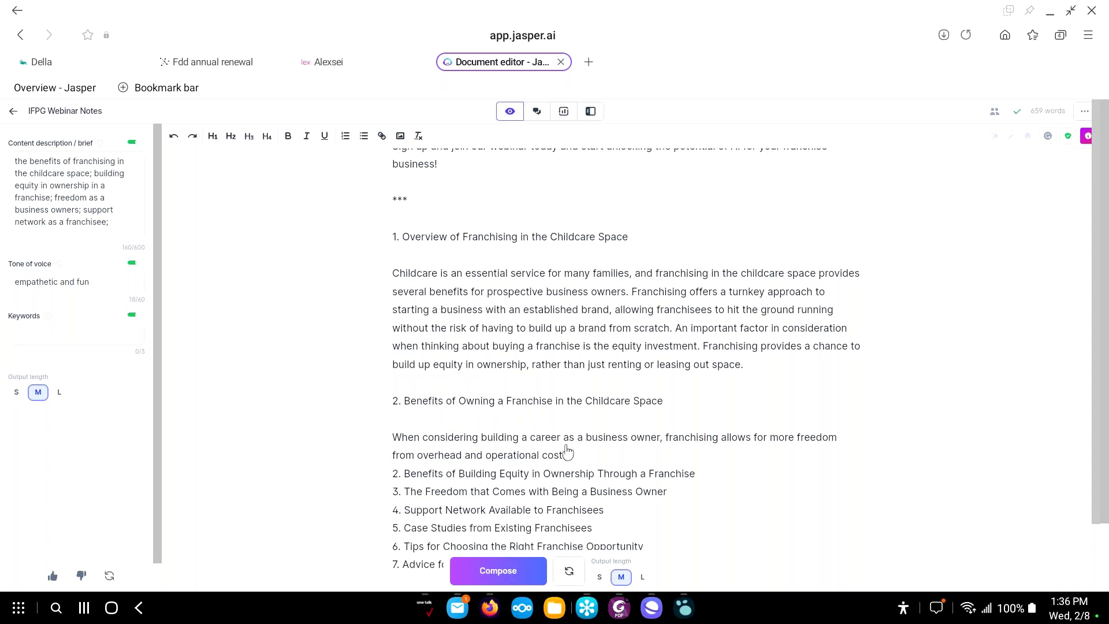
# Delete the extra generated section "Benefits of Owning a Franchise in the Childcare Space" together with its paragraph
pyautogui.hotkey('shift', 'Up')
pyautogui.hotkey('shift', 'Up')
pyautogui.hotkey('shift', 'Up')
pyautogui.hotkey('shift', 'Up')
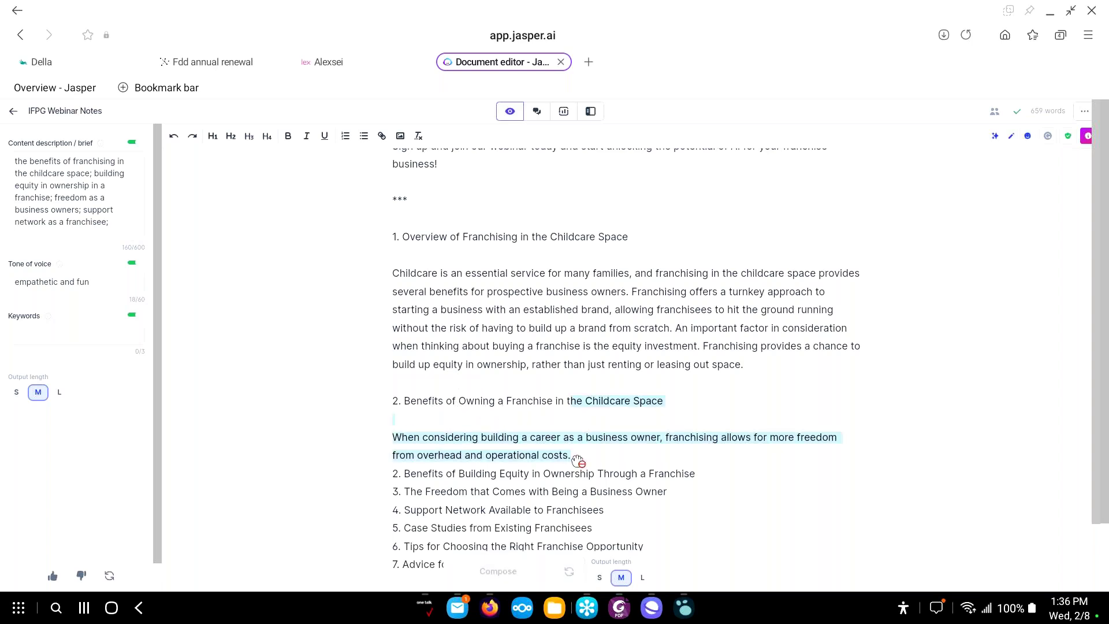
pyautogui.press('BackSpace')
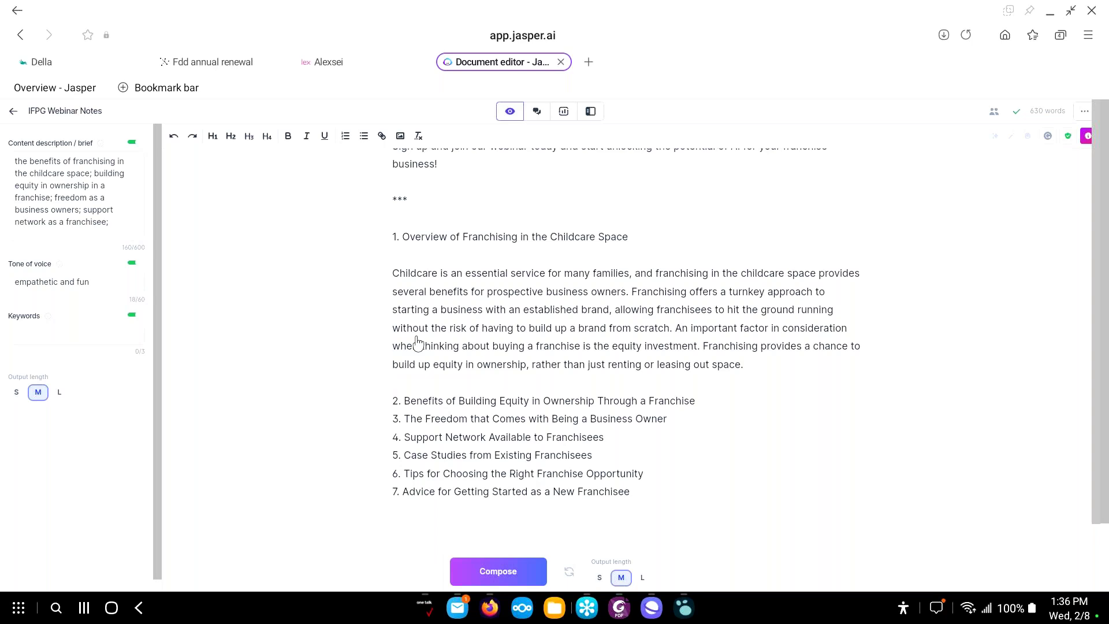
pyautogui.scroll(-1, 417, 342)
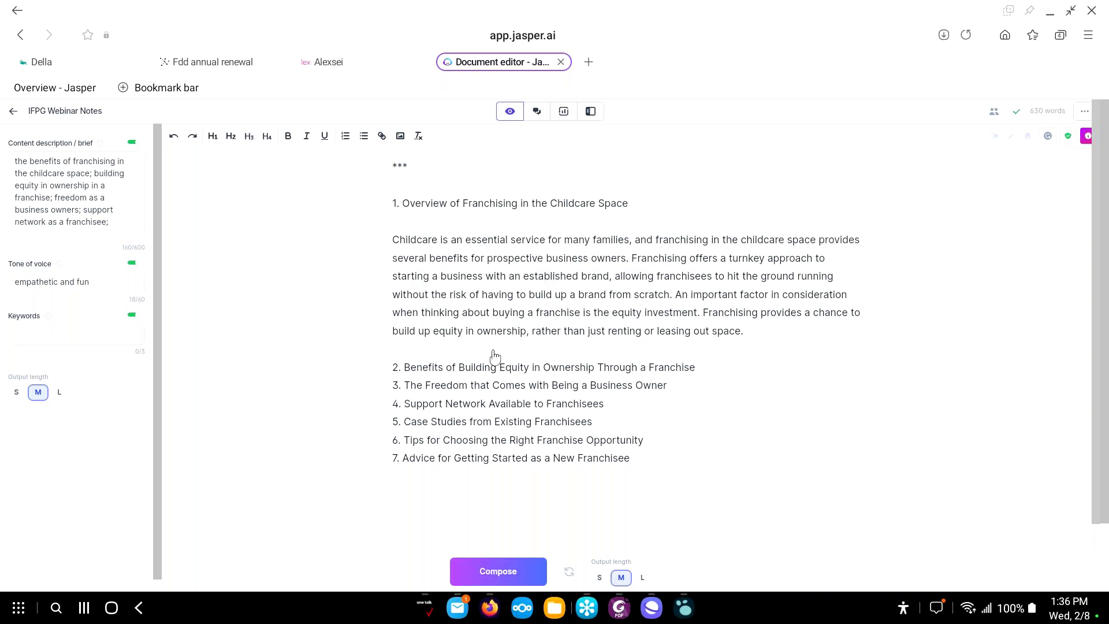
pyautogui.scroll(3, 485, 306)
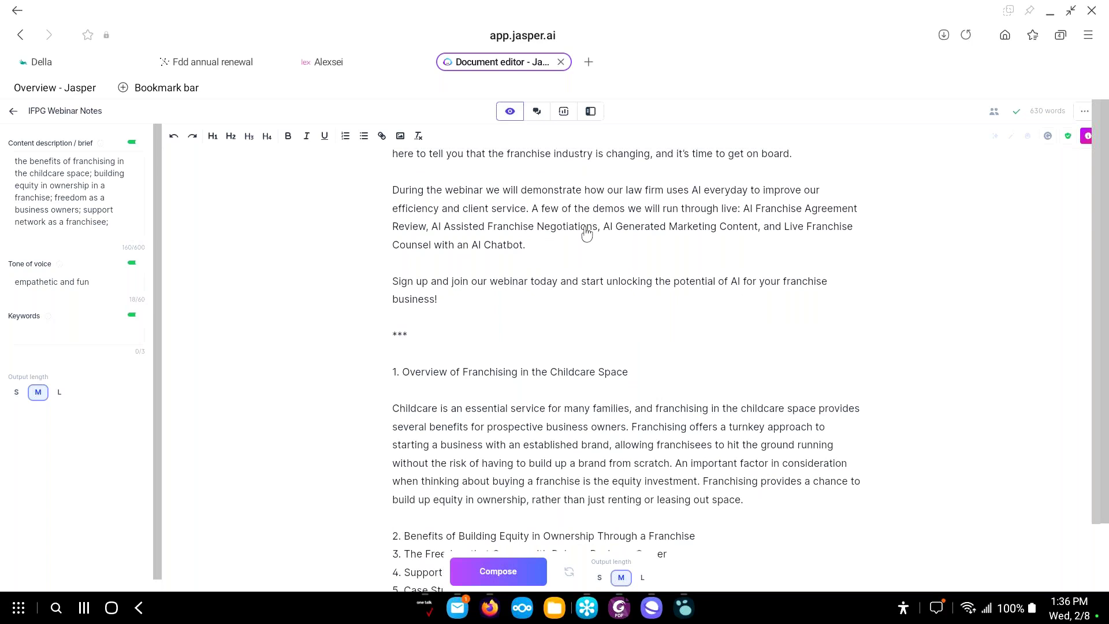
pyautogui.scroll(-2, 587, 232)
pyautogui.scroll(-1, 587, 232)
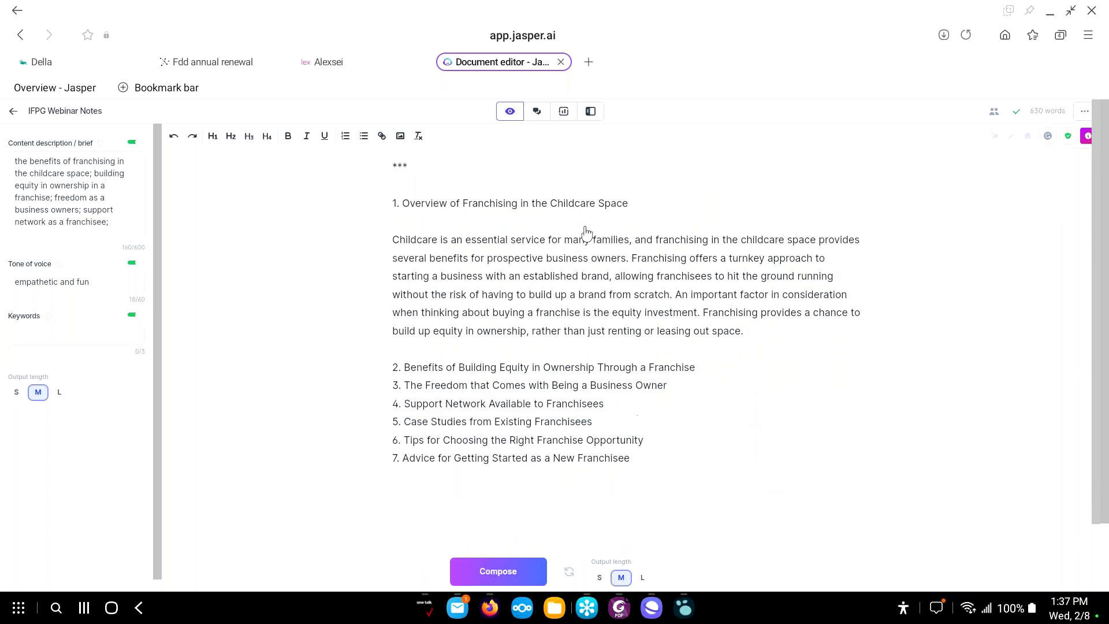
pyautogui.scroll(-1, 563, 276)
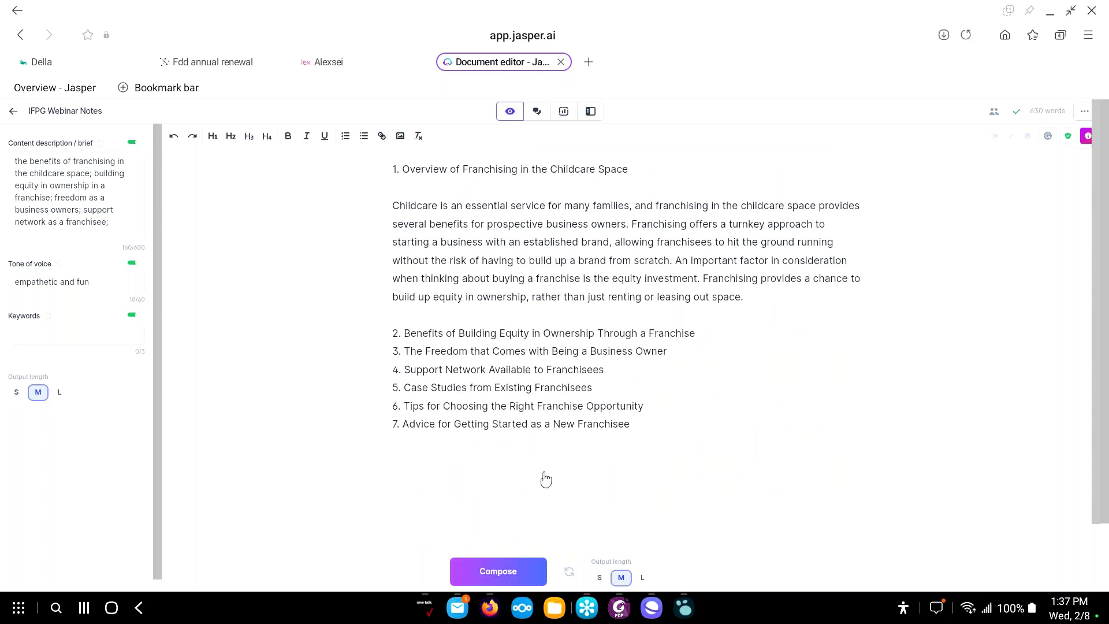
# Switch to Power mode and look at the Personal Bio, Company Bio, Email Subject Lines and Personalized Cold Emails templates
pyautogui.moveTo(619, 607)
pyautogui.click(589, 111)
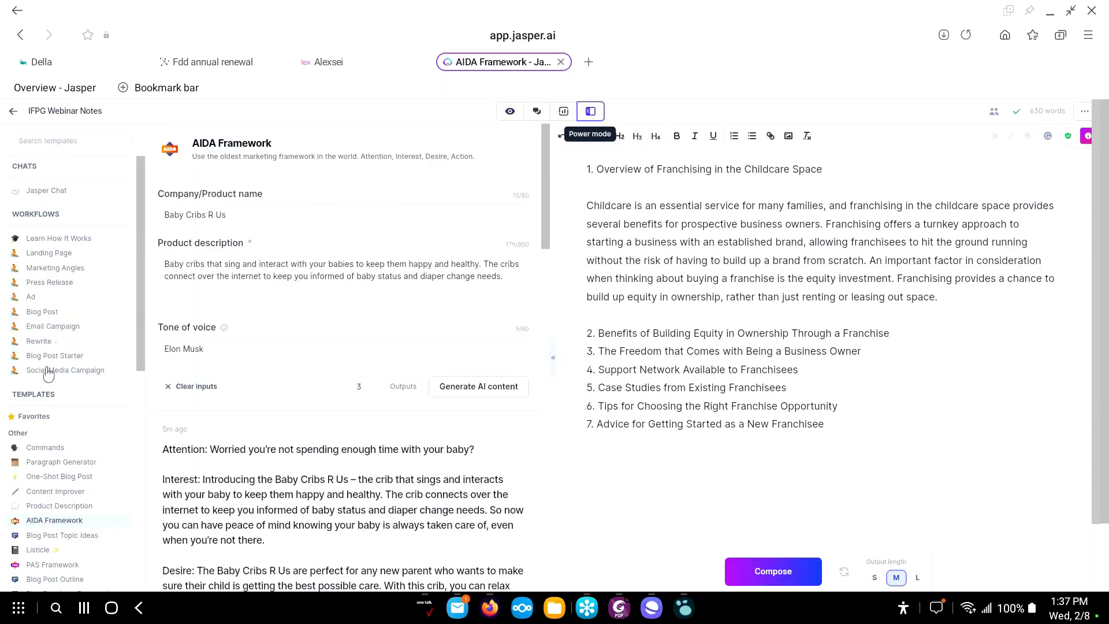
pyautogui.scroll(-10, 32, 337)
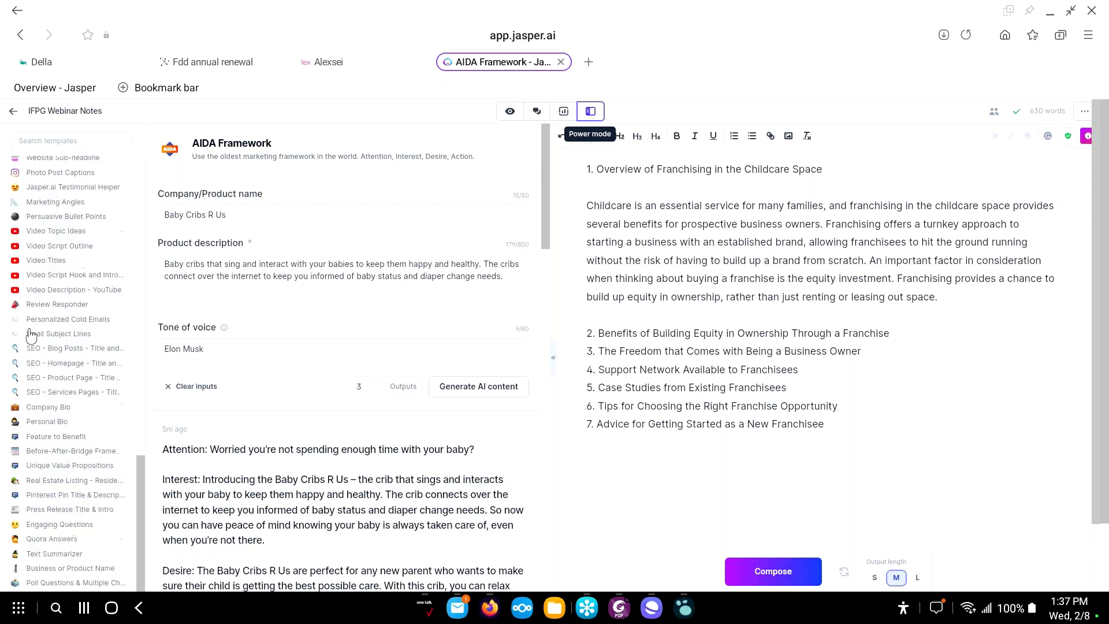
pyautogui.click(51, 422)
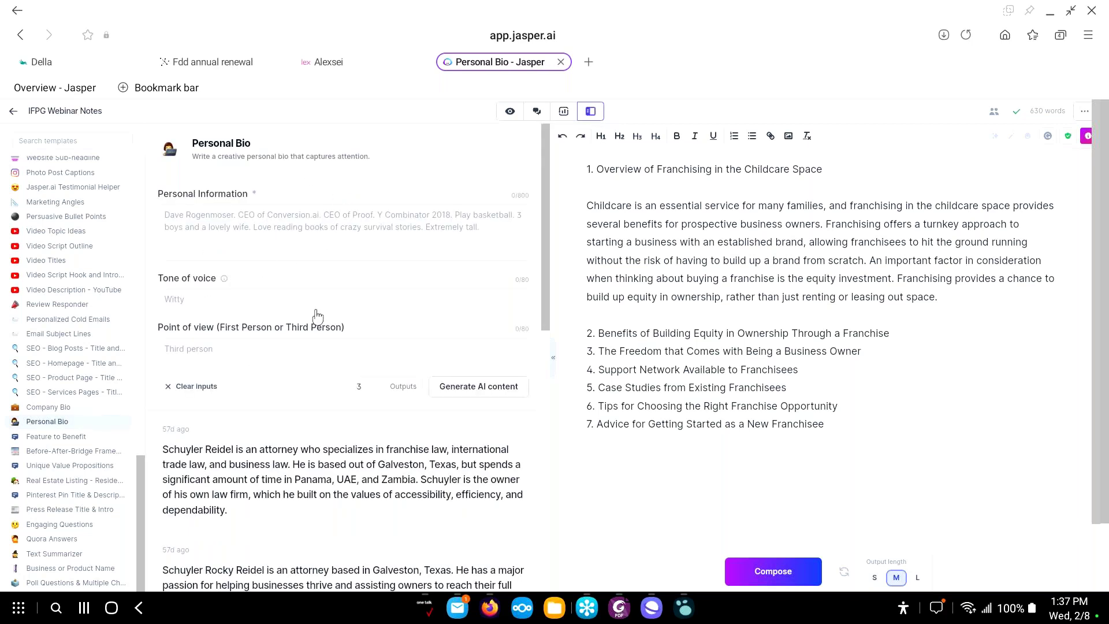
pyautogui.click(57, 407)
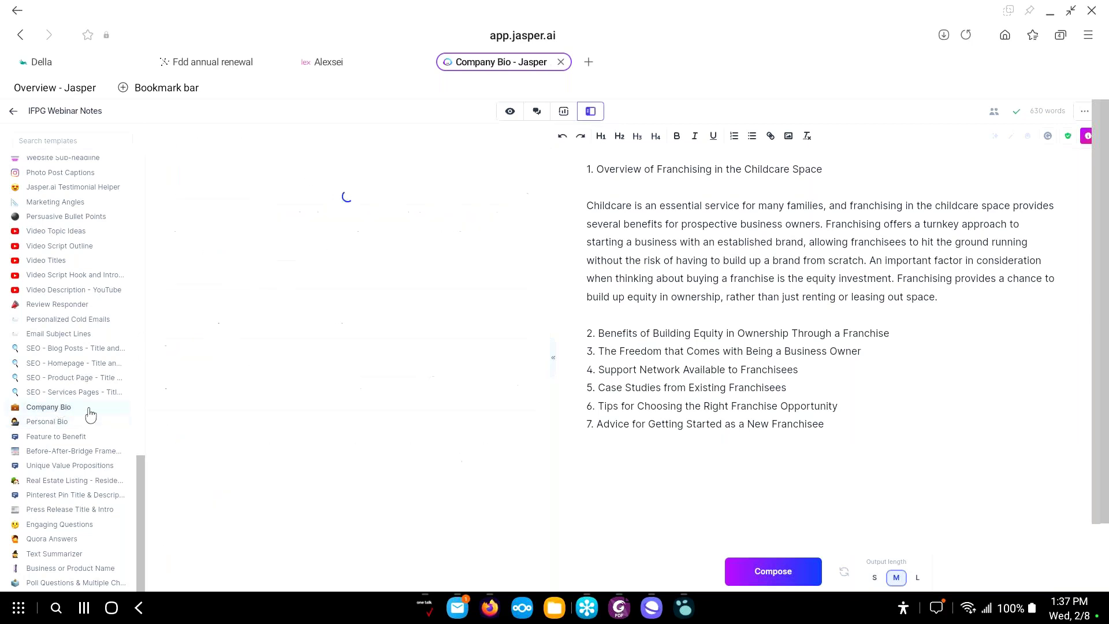
pyautogui.click(54, 334)
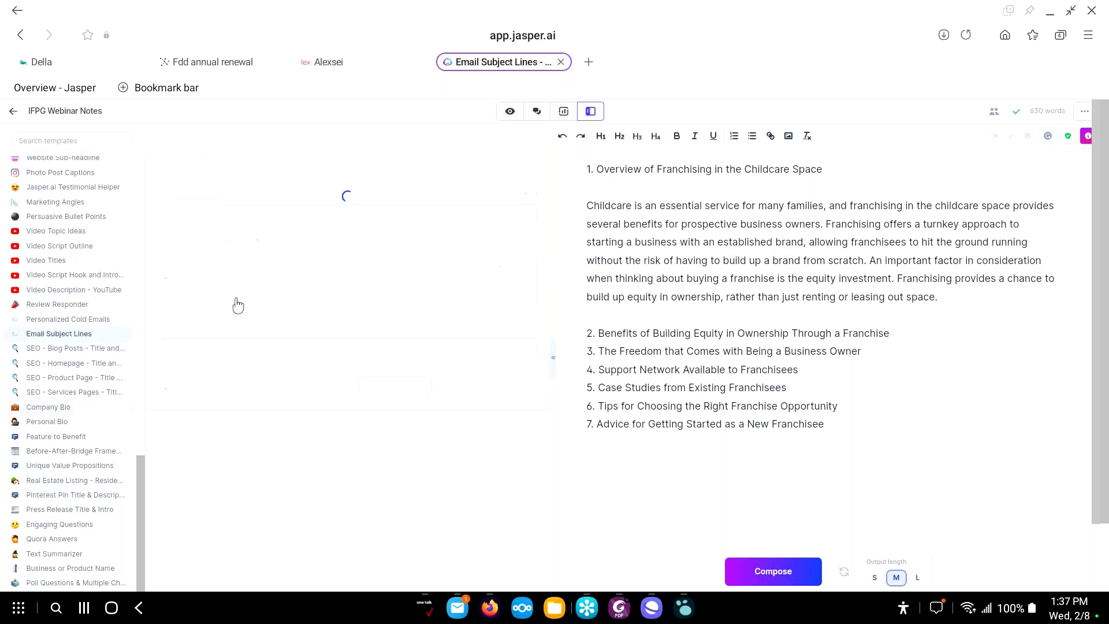
pyautogui.scroll(1, 58, 357)
pyautogui.click(57, 353)
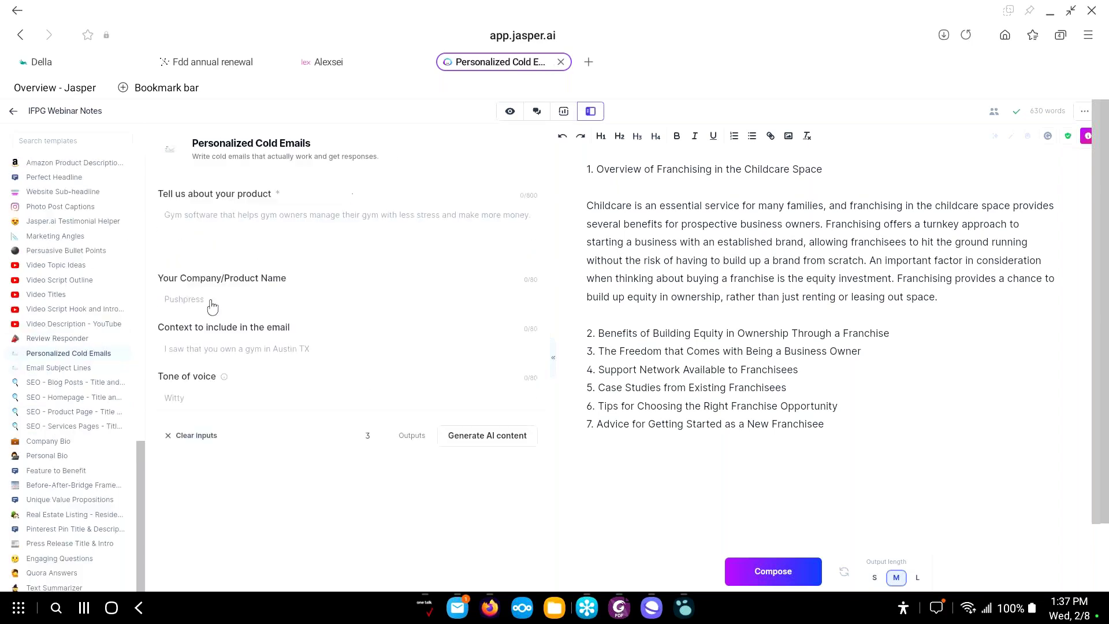
# Look at the Marketing Angles template and the rest of the template list, and return the document to Focus mode
pyautogui.scroll(4, 61, 350)
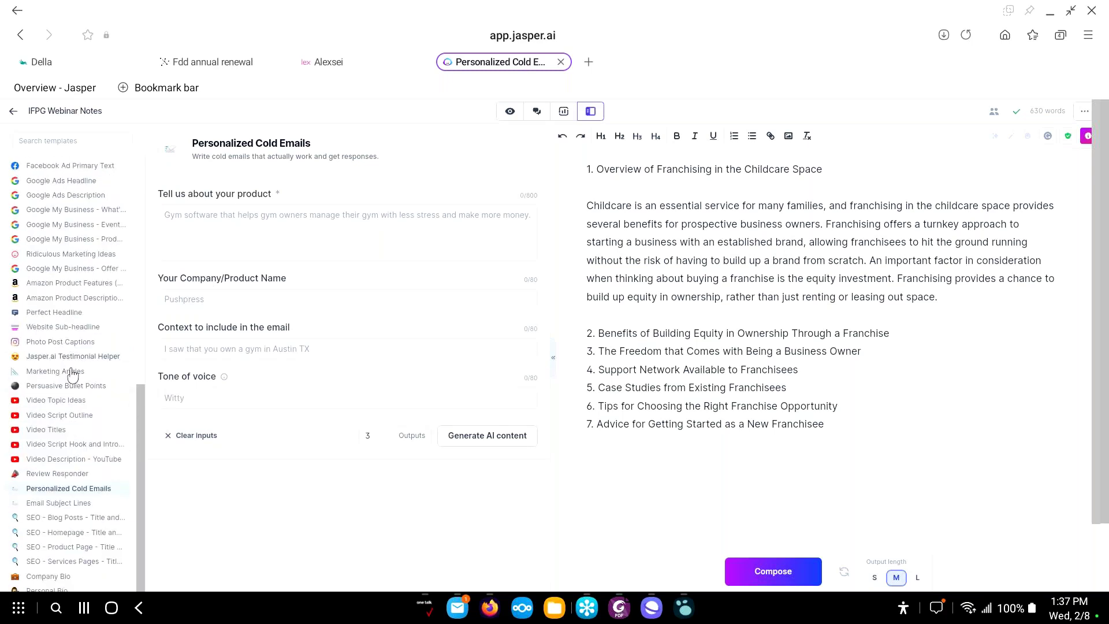
pyautogui.click(63, 371)
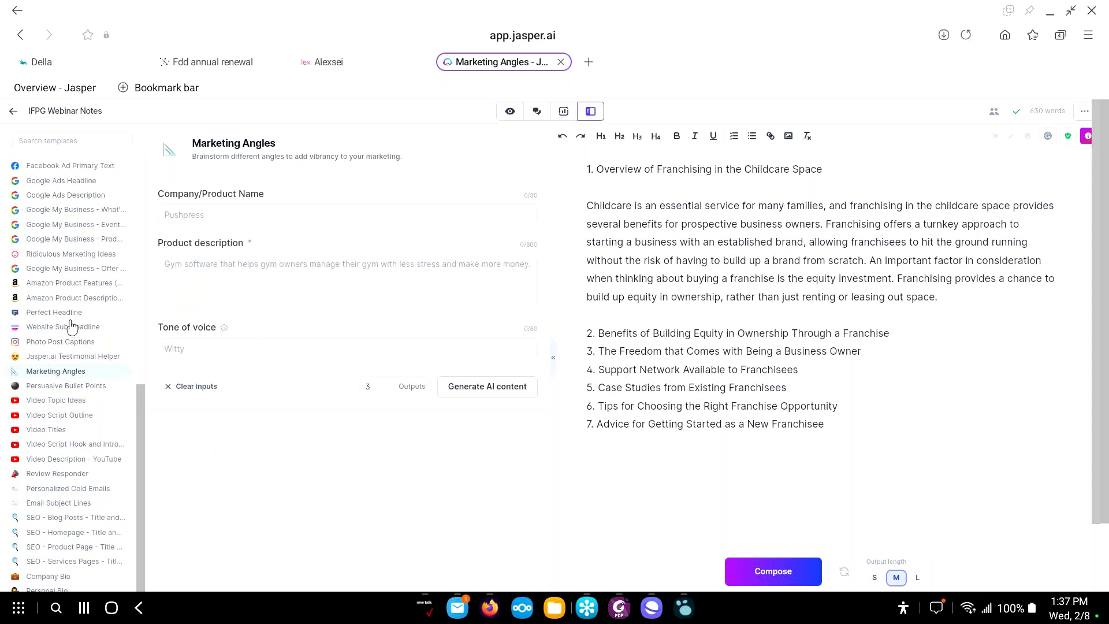
pyautogui.scroll(1, 67, 309)
pyautogui.scroll(2, 67, 309)
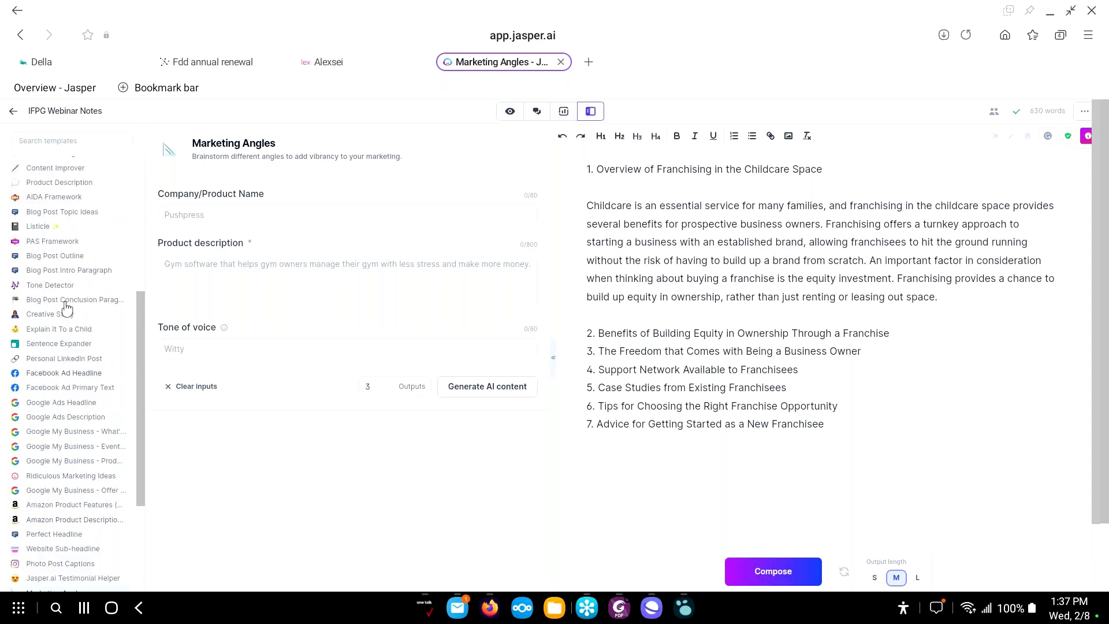
pyautogui.scroll(2, 67, 309)
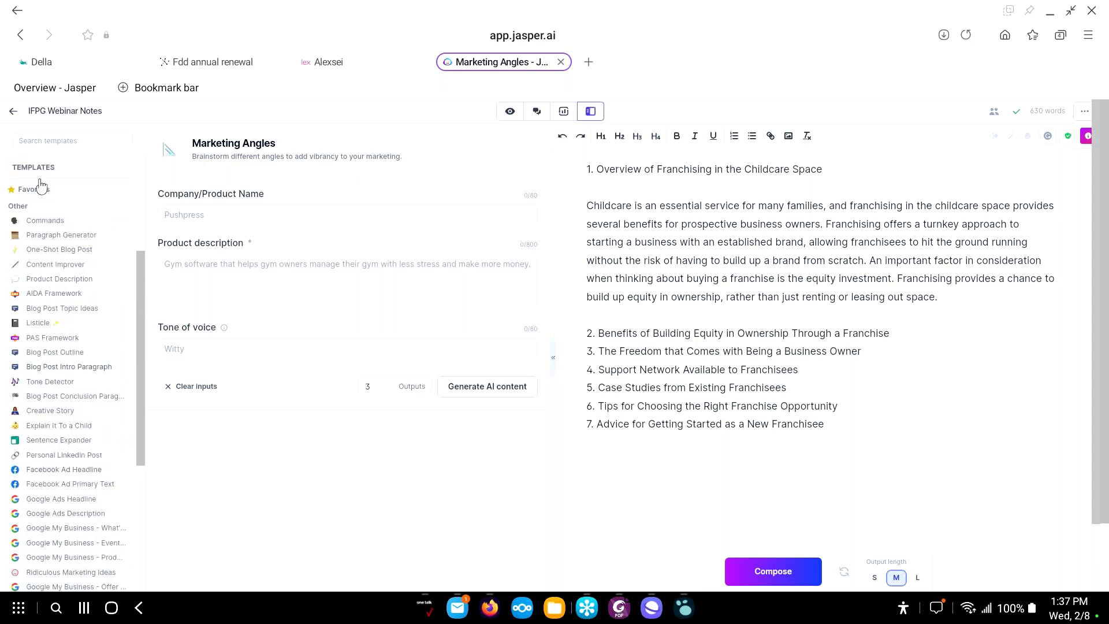
pyautogui.click(512, 112)
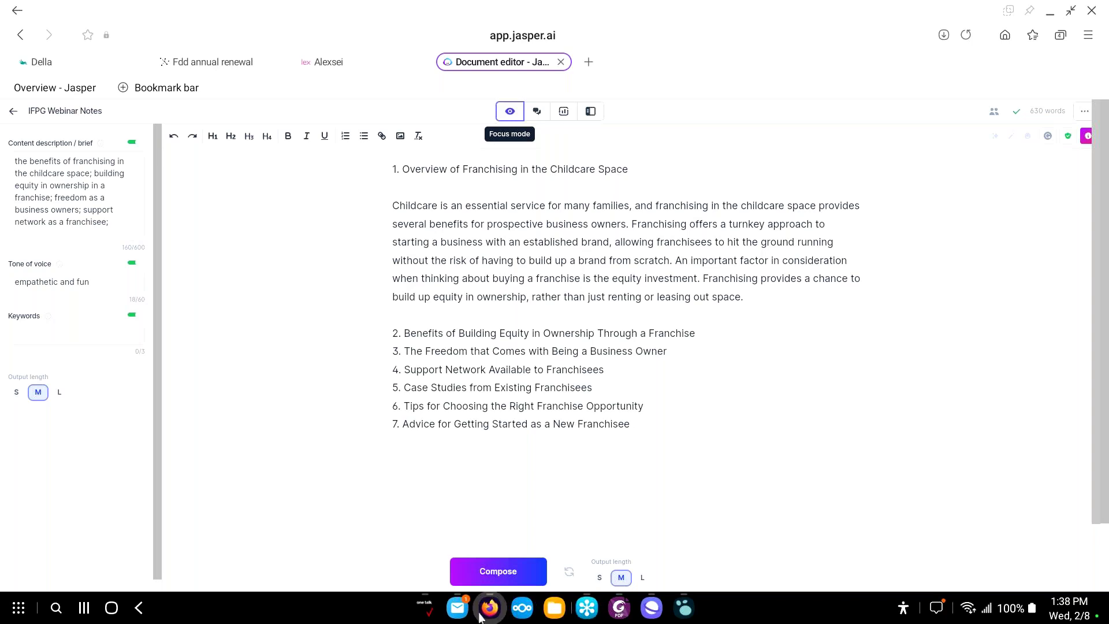
# Check the planned Jasper demos in the webinar notes and go back to Jasper's list of all documents
pyautogui.click(684, 608)
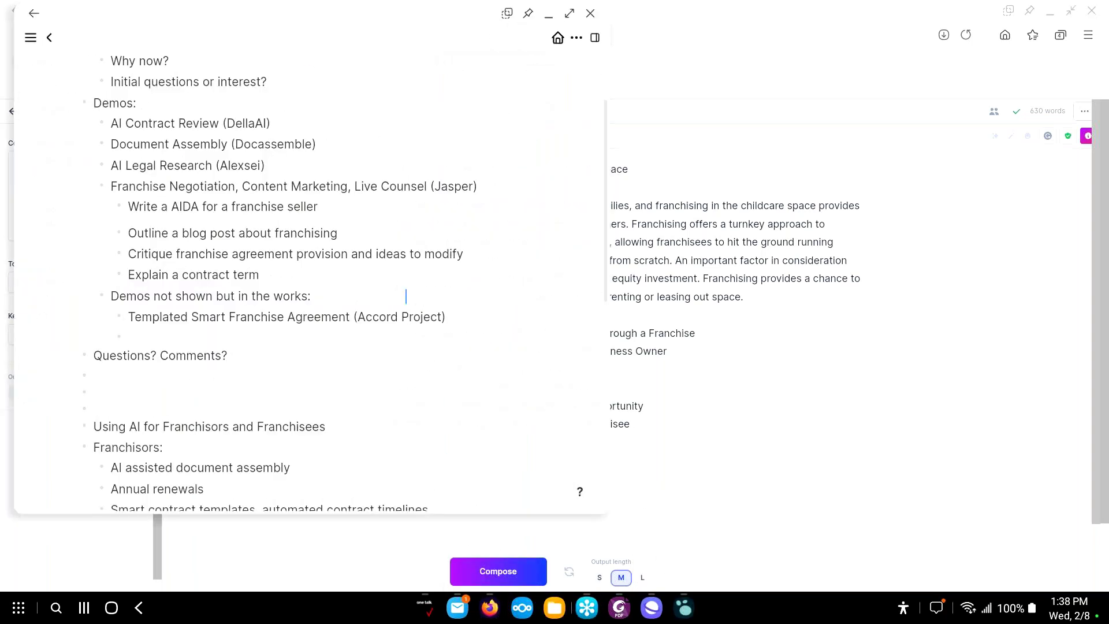
pyautogui.press('Return')
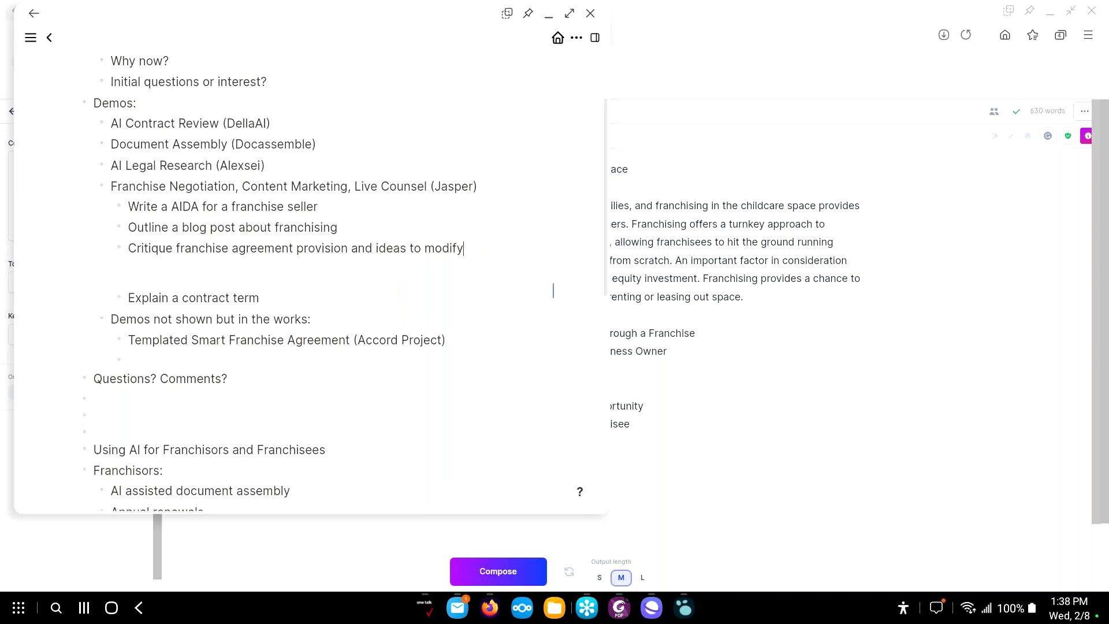
pyautogui.click(771, 335)
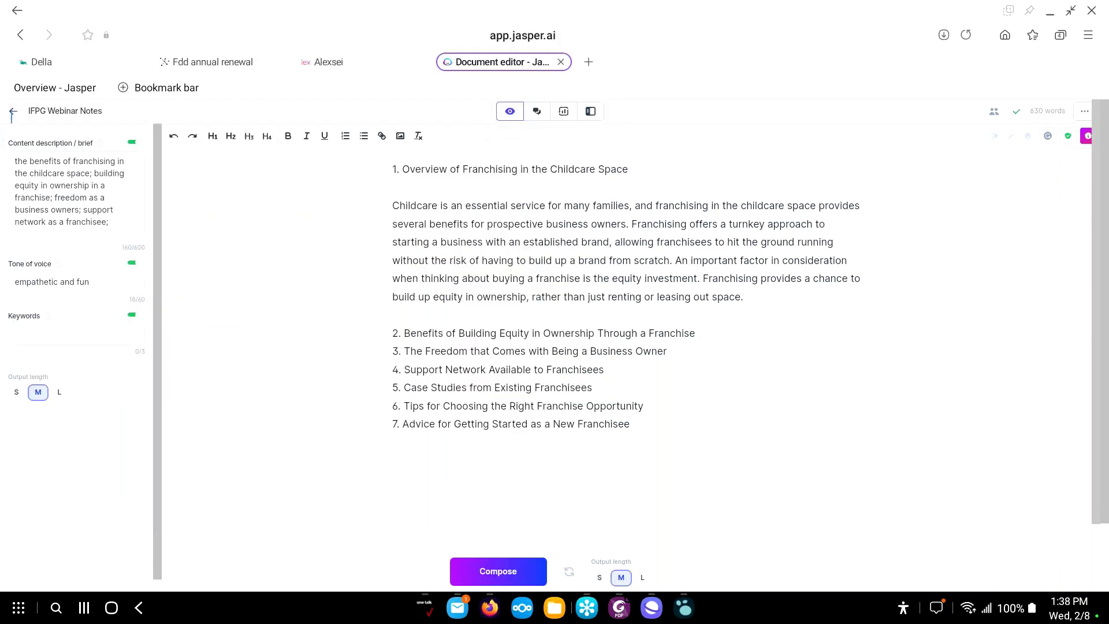
pyautogui.click(13, 111)
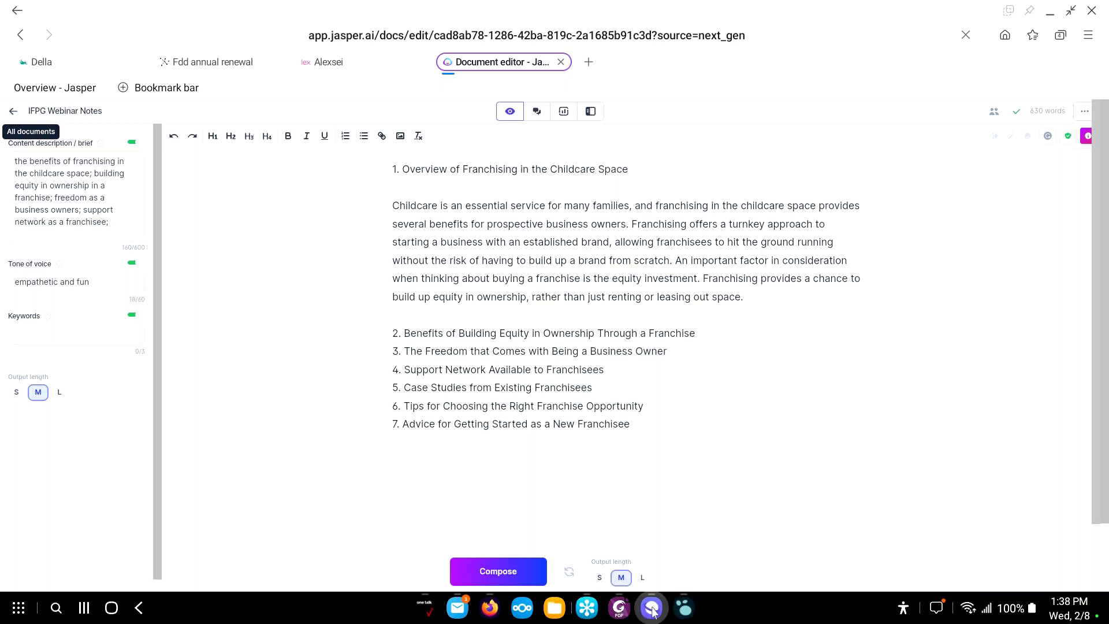
pyautogui.click(684, 607)
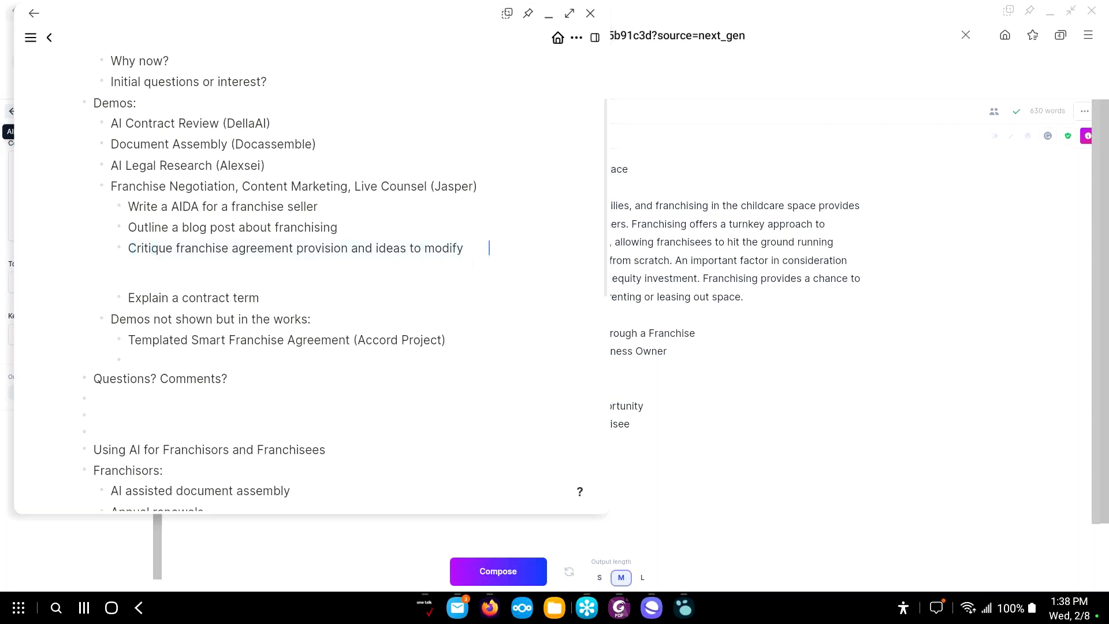
pyautogui.click(768, 367)
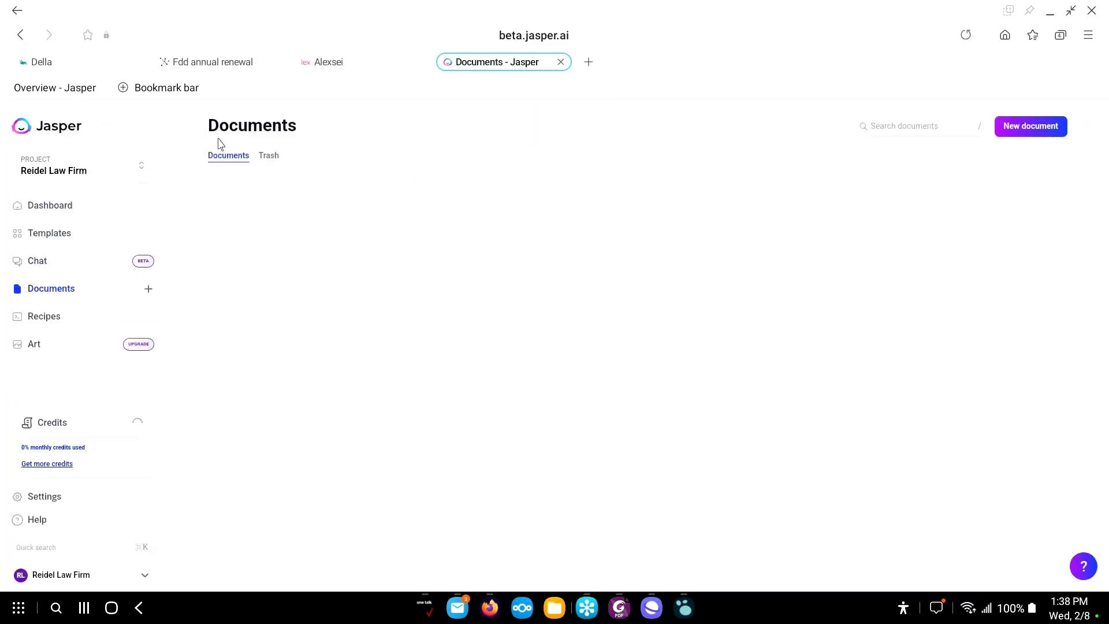
# Create a new blank document and return to the document list
pyautogui.click(149, 289)
pyautogui.click(522, 412)
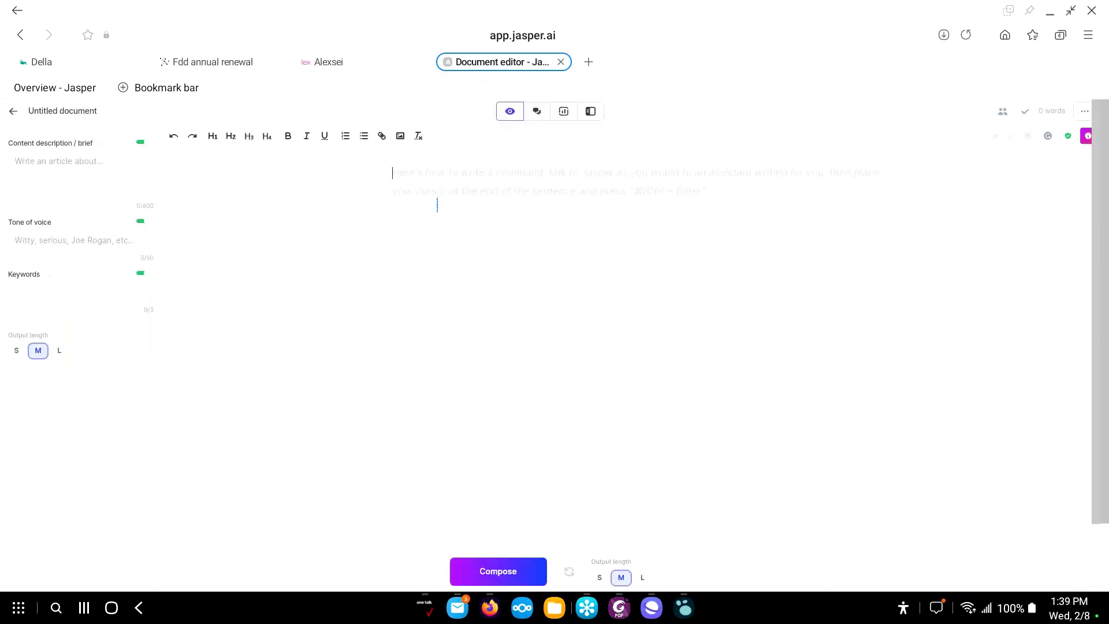
pyautogui.click(13, 111)
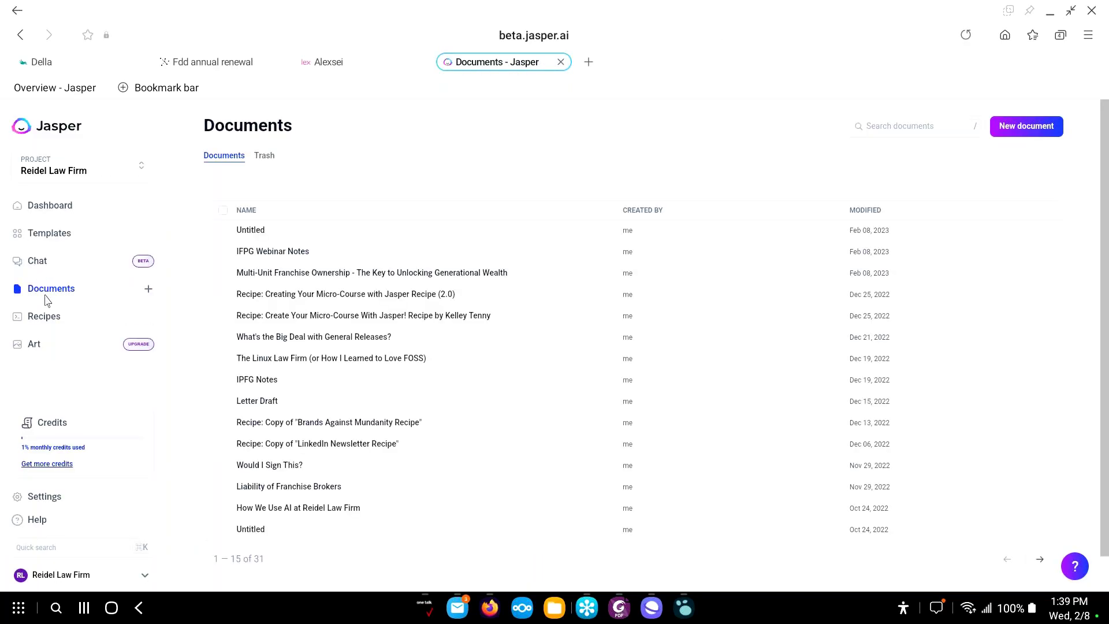
# Open Jasper Chat and insert the suggested prompt "Create an image of" into the message
pyautogui.click(36, 263)
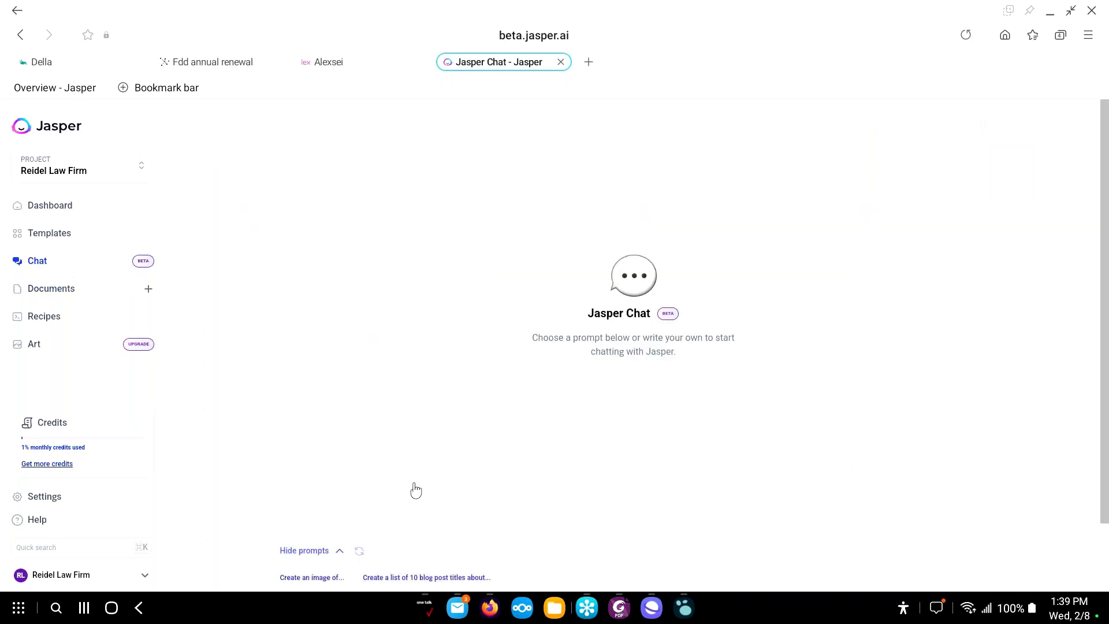
pyautogui.click(345, 554)
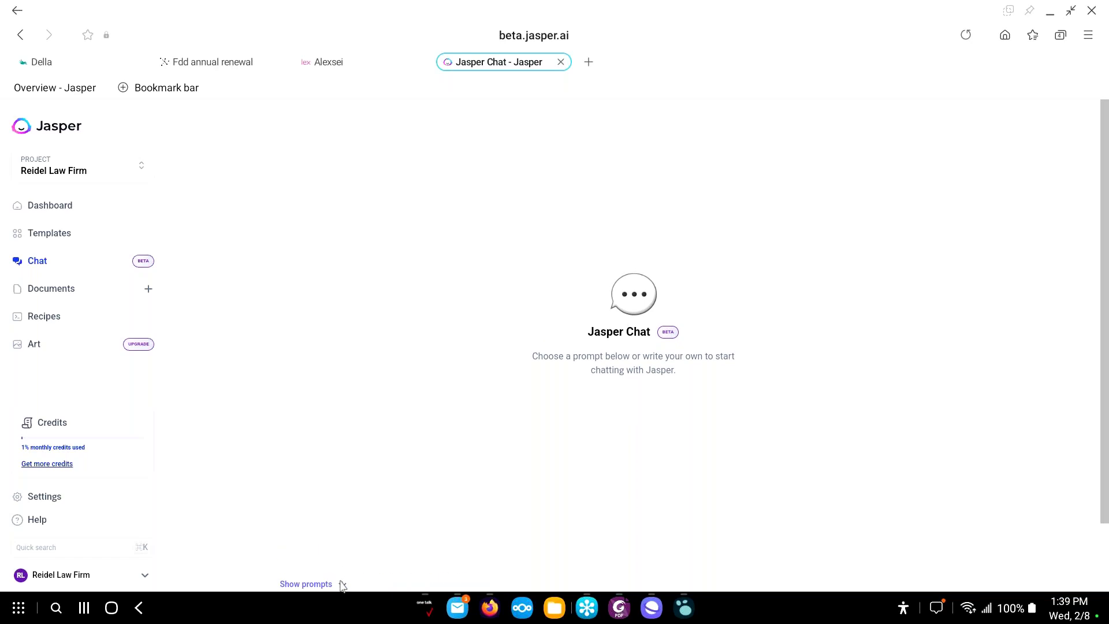
pyautogui.click(342, 582)
pyautogui.click(341, 579)
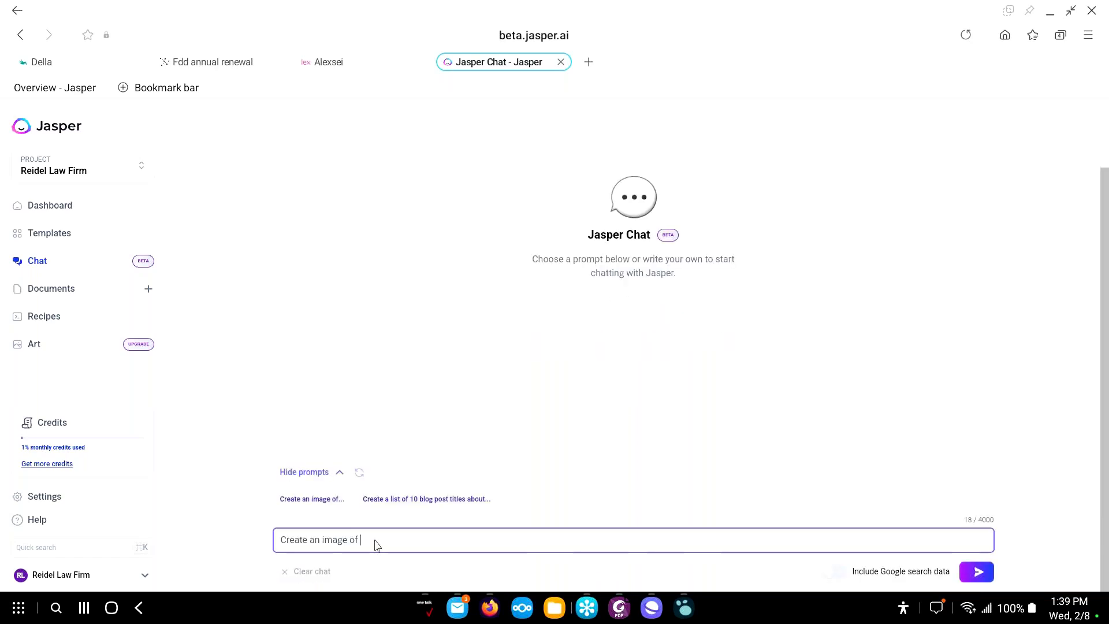
# Clear the suggested prompt text from the chat message
pyautogui.press('BackSpace')
pyautogui.press('BackSpace')
pyautogui.press('BackSpace')
pyautogui.press('BackSpace')
pyautogui.press('BackSpace')
pyautogui.press('BackSpace')
pyautogui.press('BackSpace')
pyautogui.press('BackSpace')
pyautogui.press('BackSpace')
pyautogui.press('BackSpace')
pyautogui.press('BackSpace')
pyautogui.press('BackSpace')
pyautogui.press('BackSpace')
pyautogui.press('BackSpace')
pyautogui.press('BackSpace')
pyautogui.press('BackSpace')
pyautogui.press('BackSpace')
pyautogui.press('BackSpace')
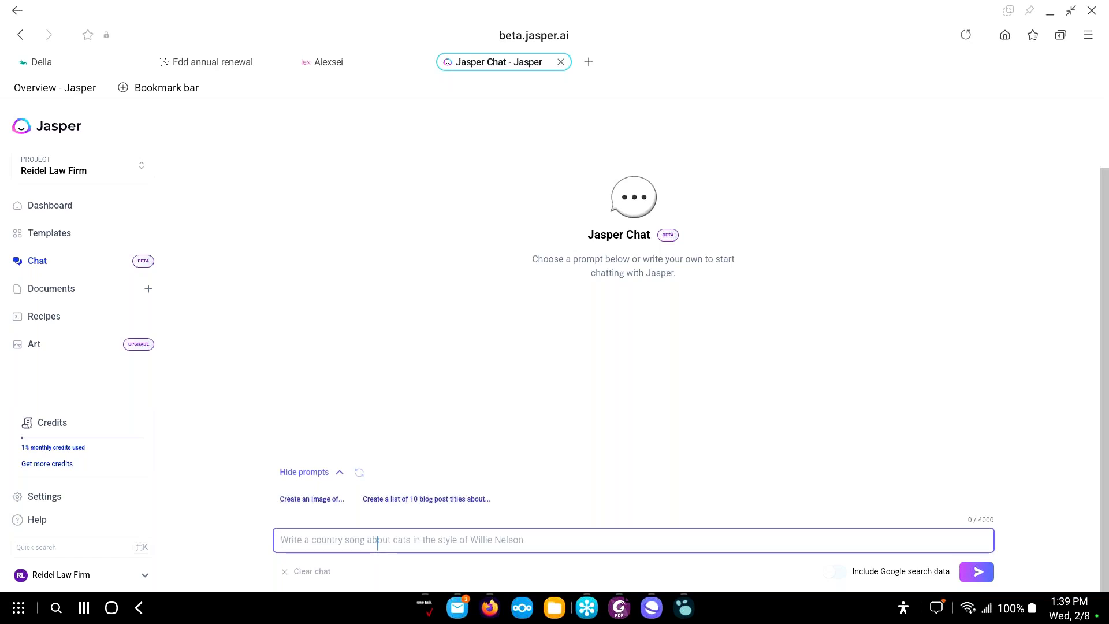
# Ask Jasper Chat "tell me why a liquidated damages clause in a franchise agreement is a problem for the franchisee"
pyautogui.write('tell me why a li')
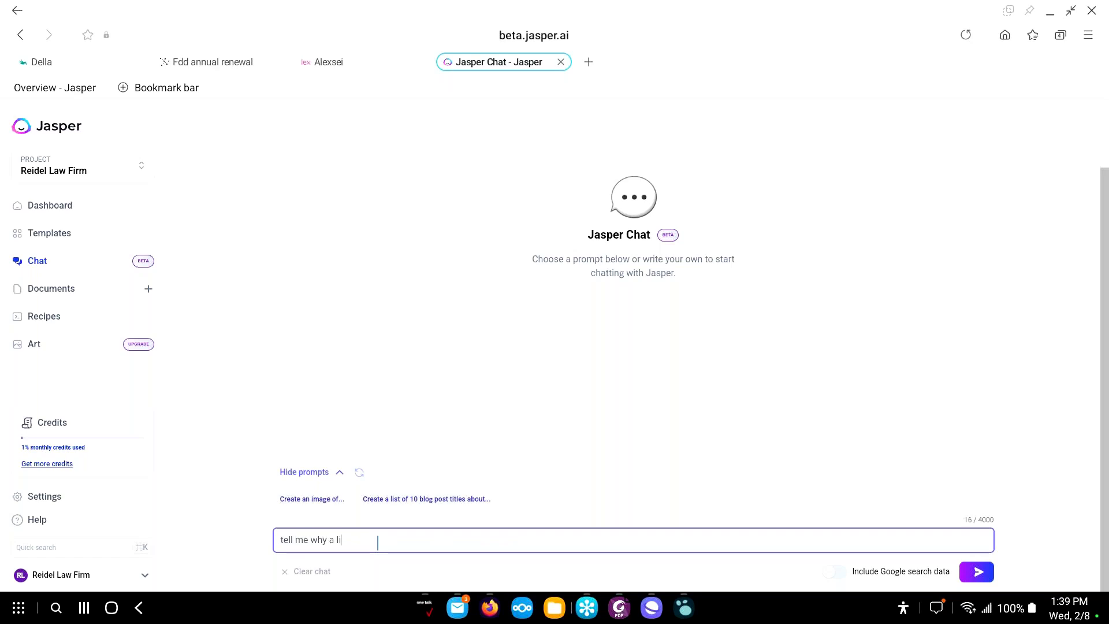
pyautogui.write('quidated damages clause ')
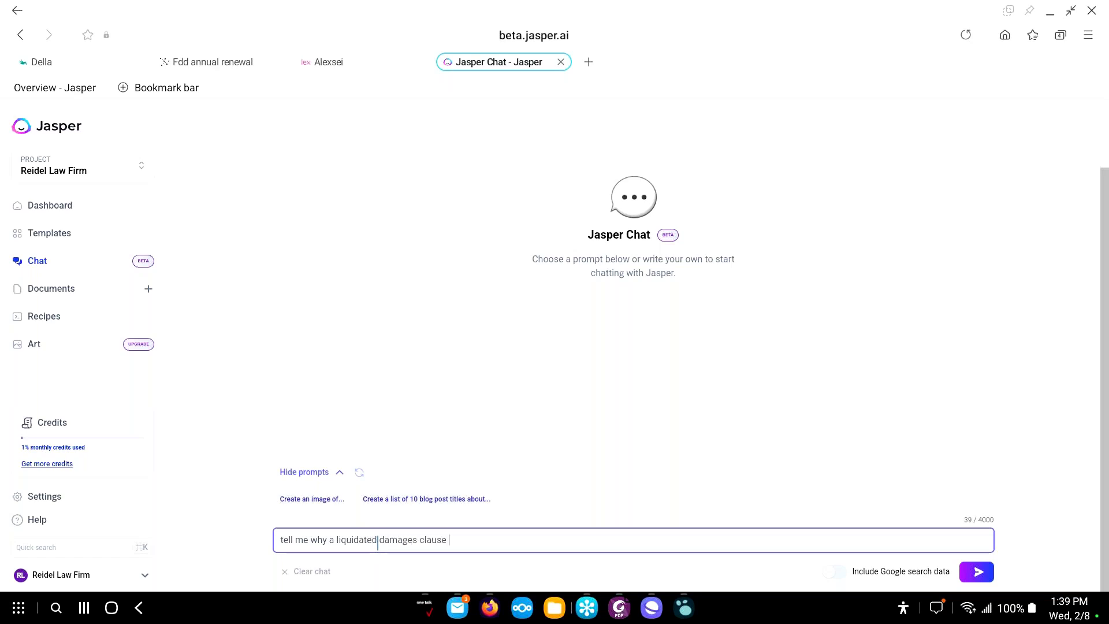
pyautogui.write('in a franchise agreement ')
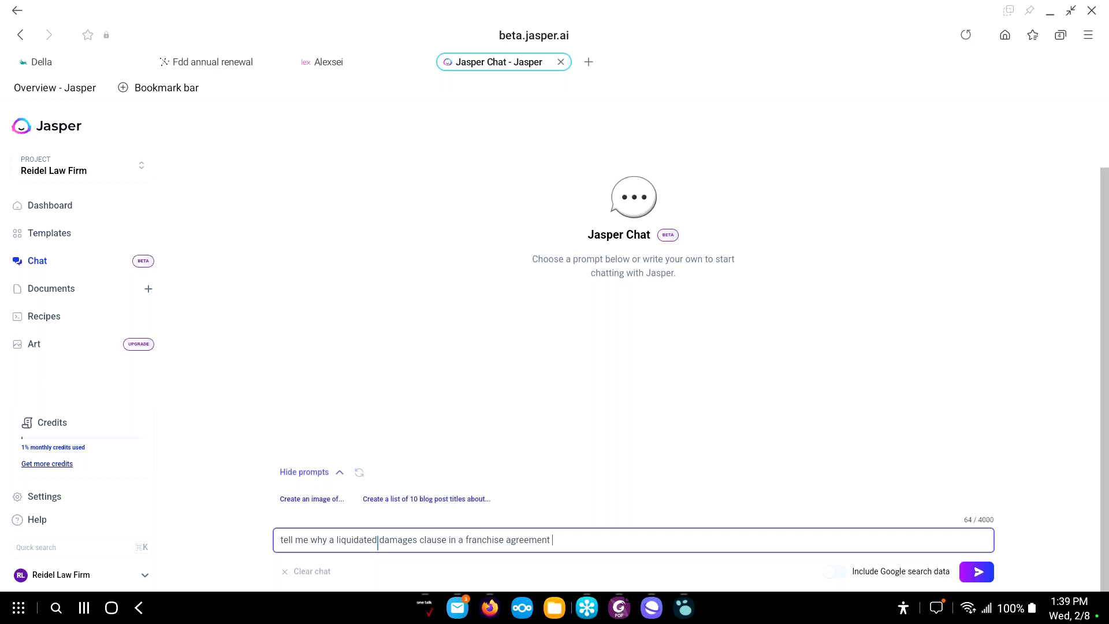
pyautogui.write('is un')
pyautogui.press('BackSpace')
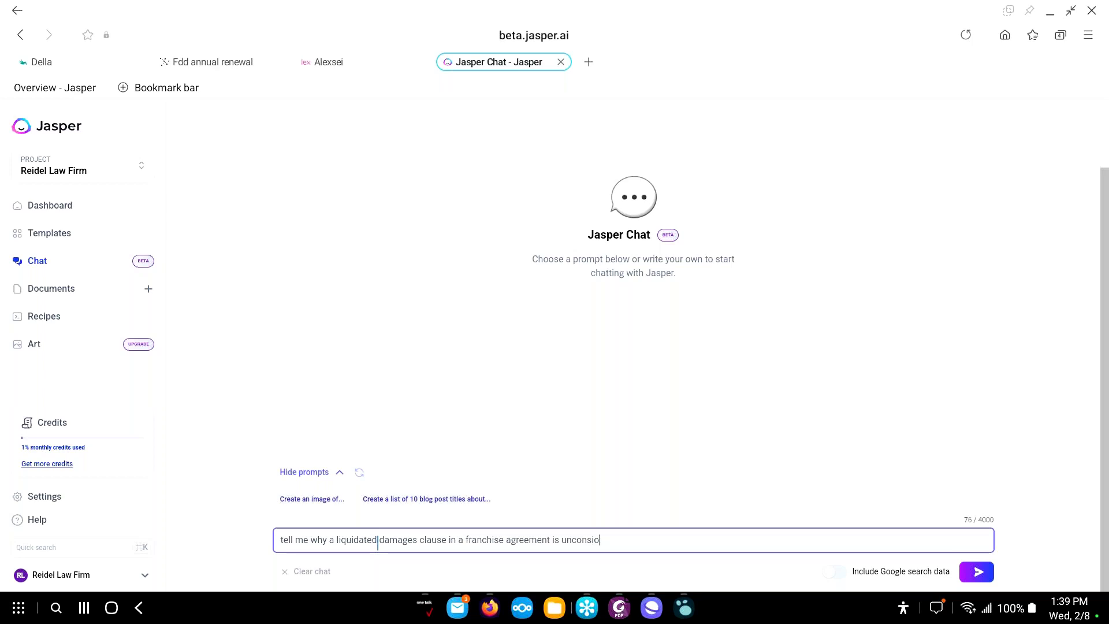
pyautogui.press('BackSpace')
pyautogui.press('BackSpace')
pyautogui.press('BackSpace')
pyautogui.press('BackSpace')
pyautogui.press('BackSpace')
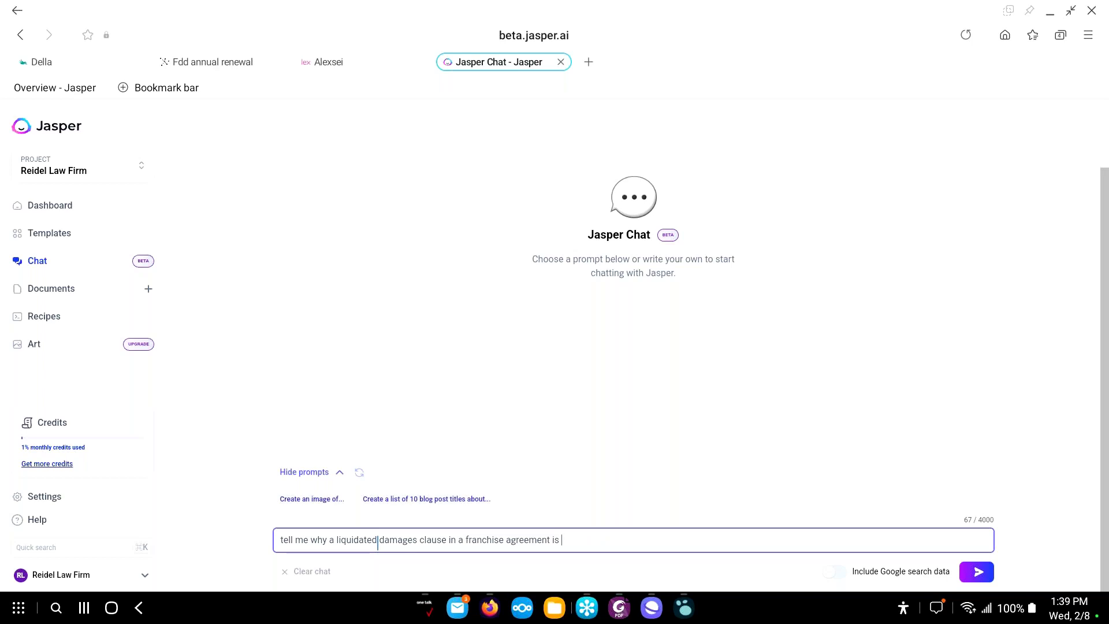
pyautogui.write('a problem for the franchisee')
pyautogui.press('Return')
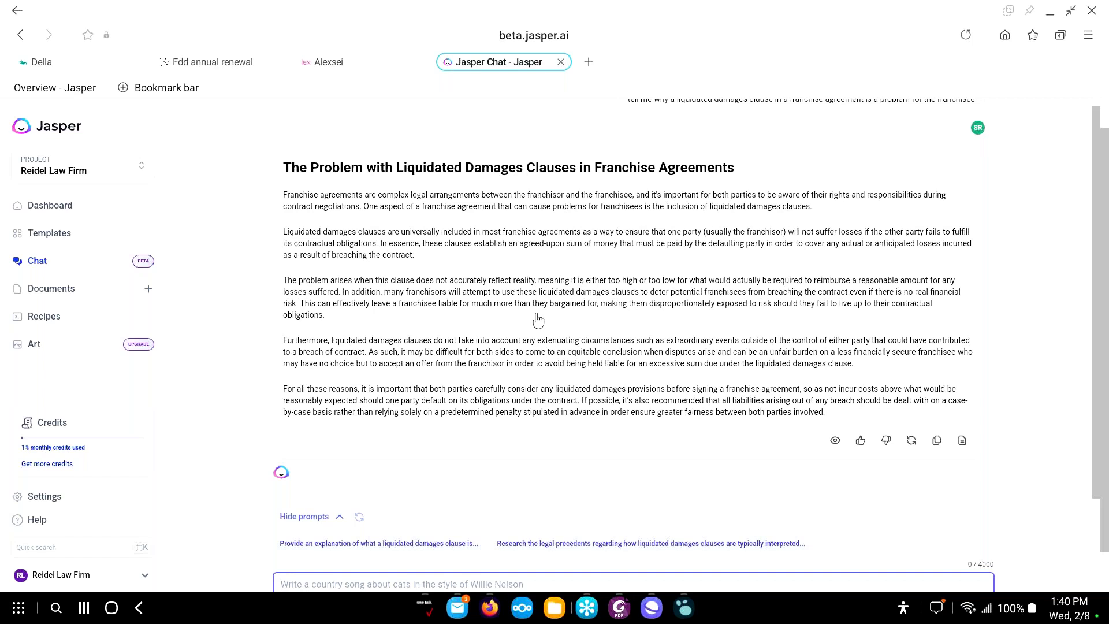
# Read the answer on liquidated damages clauses, marking the passages on deterring franchisees from breach and on extenuating circumstances
pyautogui.scroll(-1, 537, 320)
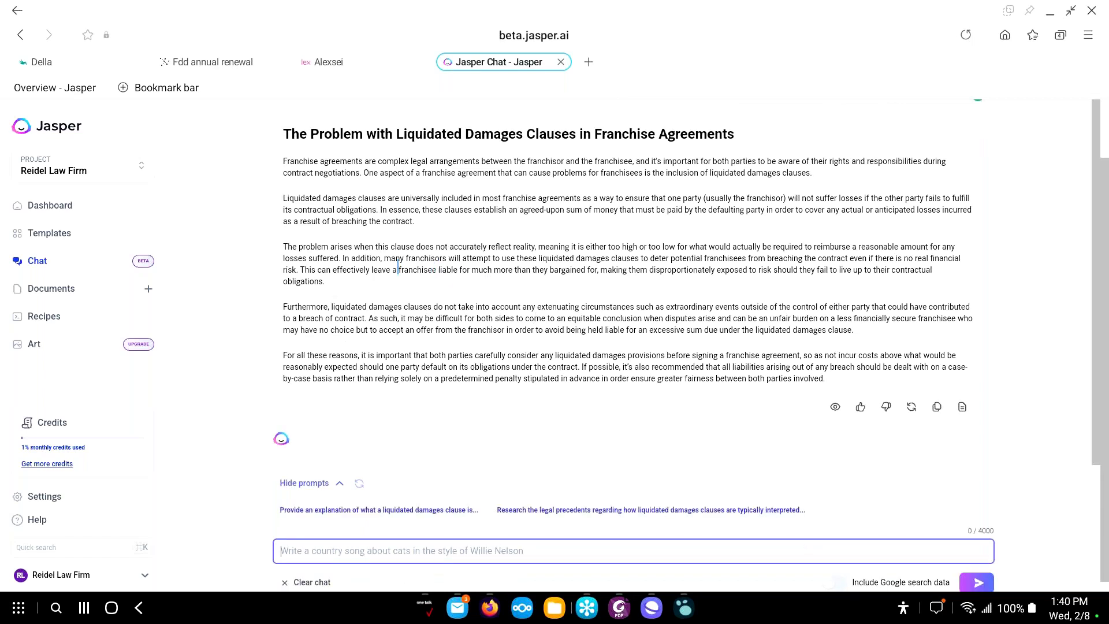
pyautogui.moveTo(396, 258); pyautogui.dragTo(689, 270)
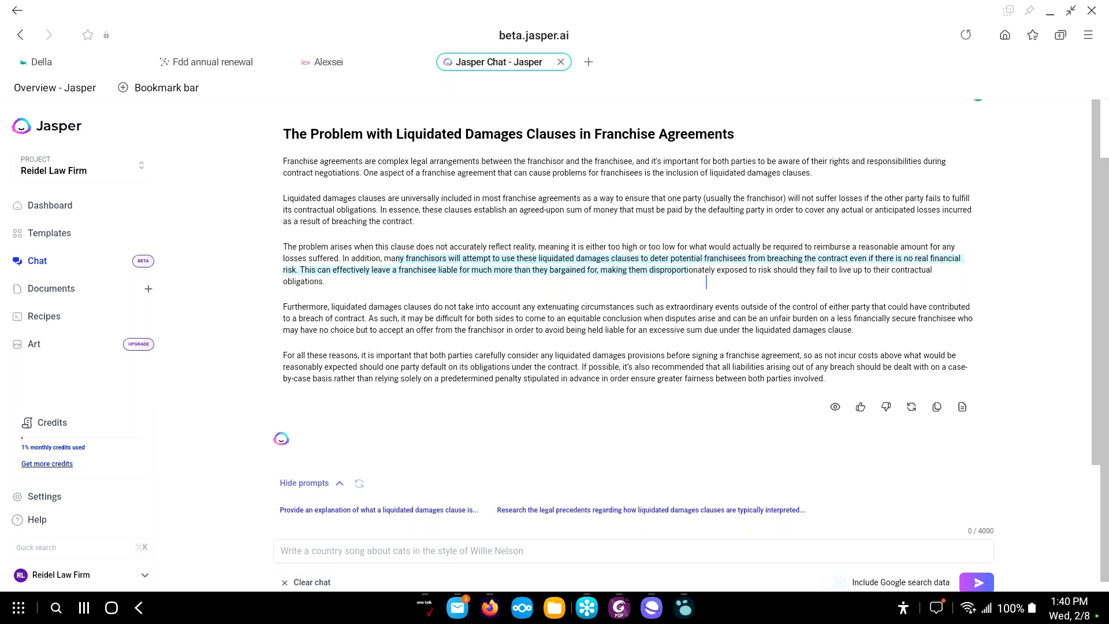
pyautogui.click(773, 273)
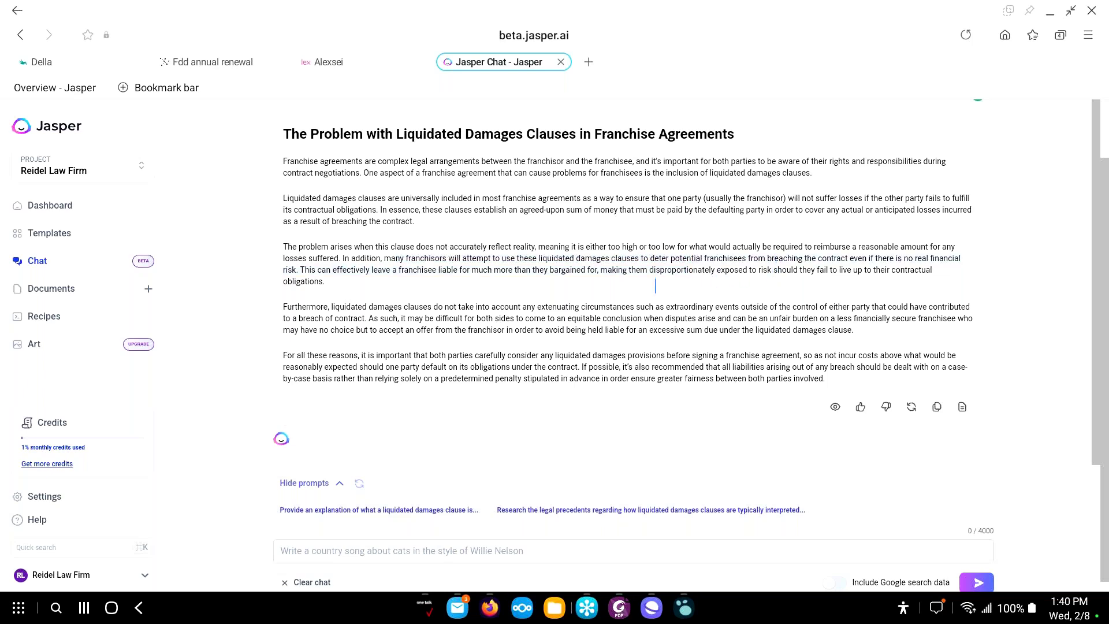
pyautogui.scroll(-1, 655, 285)
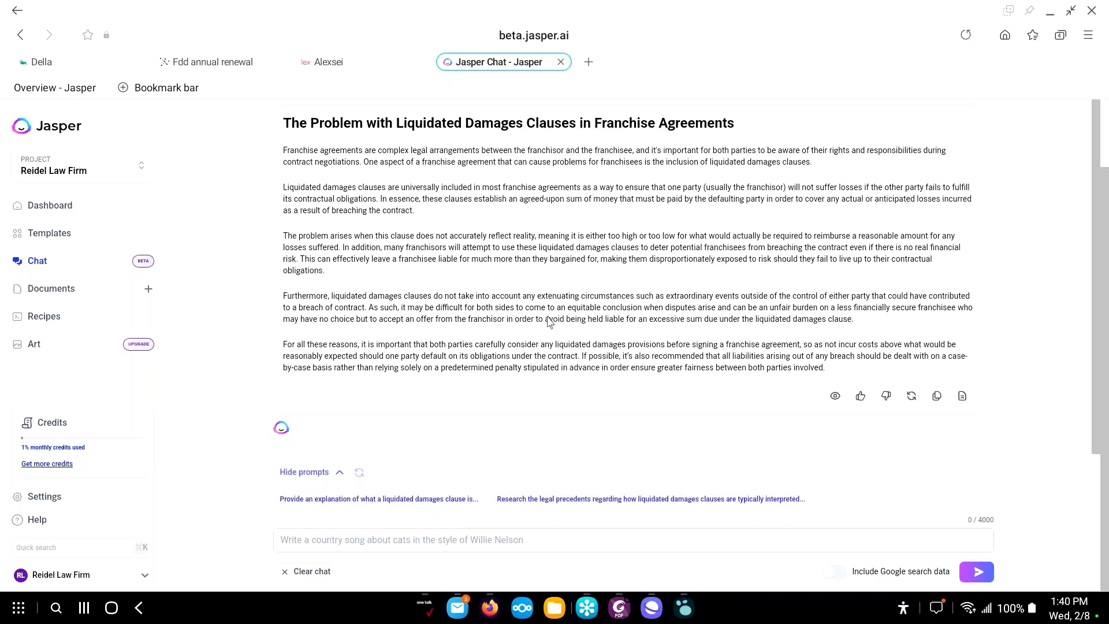
pyautogui.moveTo(505, 297); pyautogui.dragTo(581, 297)
pyautogui.moveTo(430, 295); pyautogui.dragTo(652, 297)
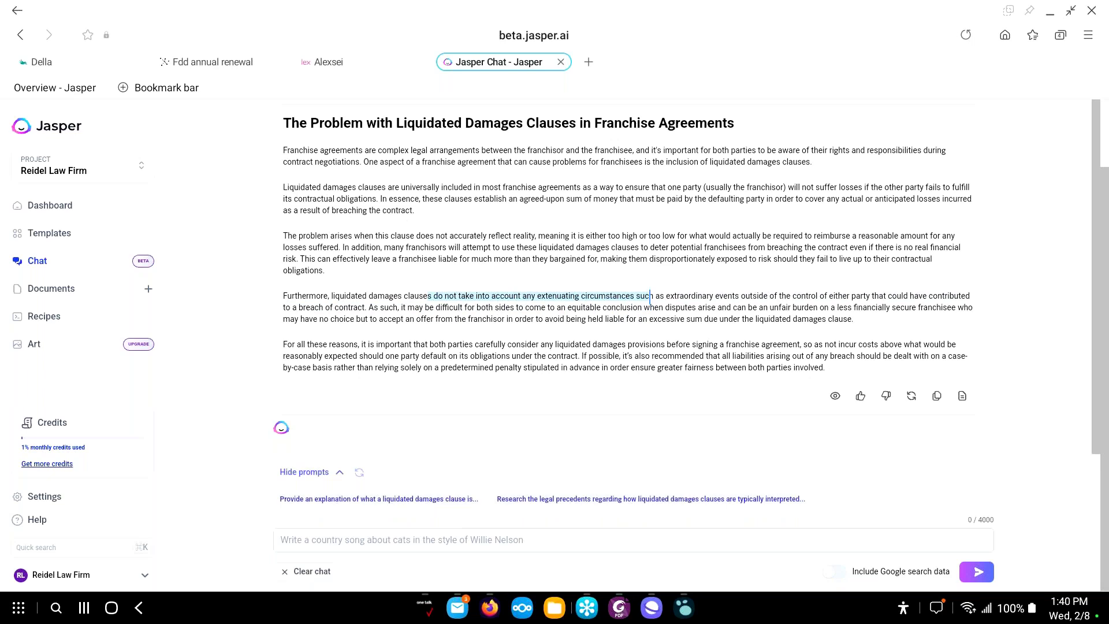
pyautogui.click(640, 308)
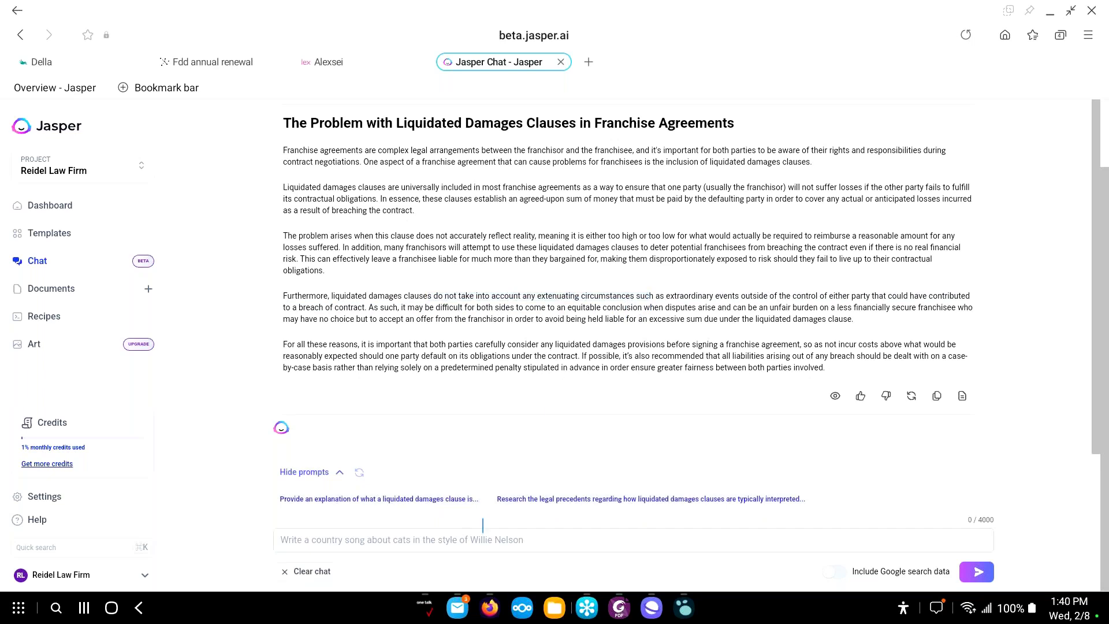
# Ask Jasper Chat "How can I reduce liquidated damages in my franchise agreement?"
pyautogui.click(489, 539)
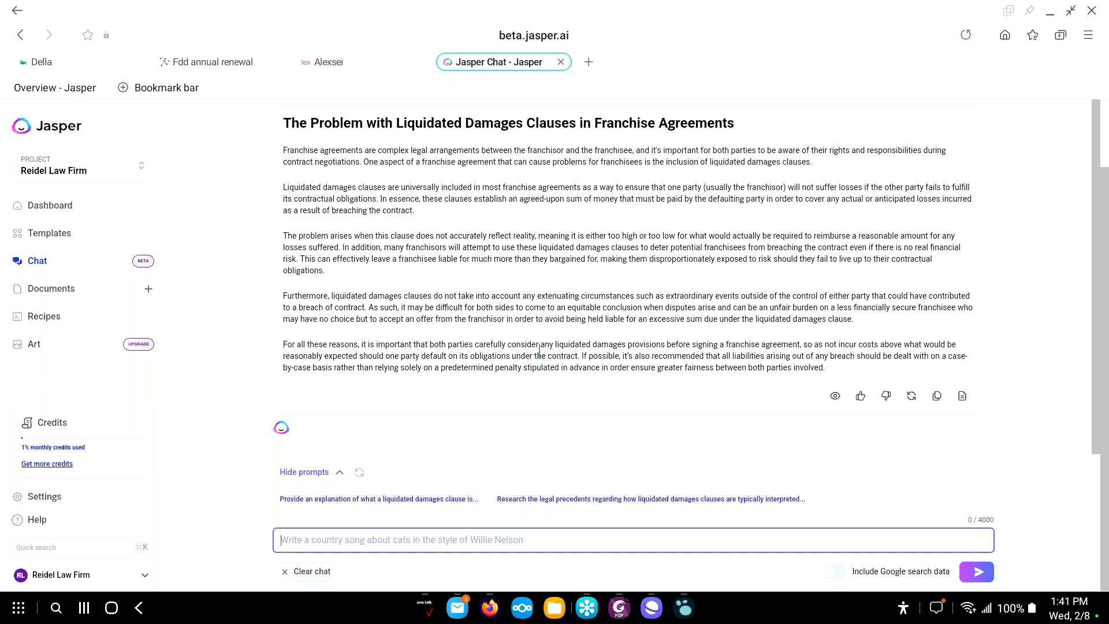
pyautogui.write('How can')
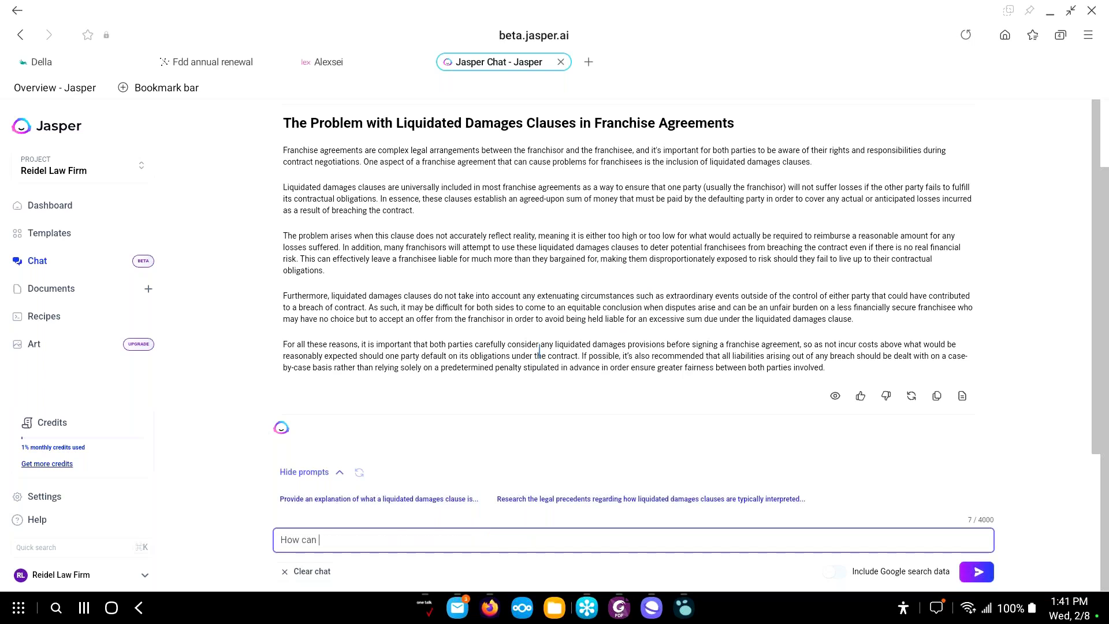
pyautogui.write(' I reduce liquidated damages in my franchisee')
pyautogui.press('BackSpace')
pyautogui.write('agreement')
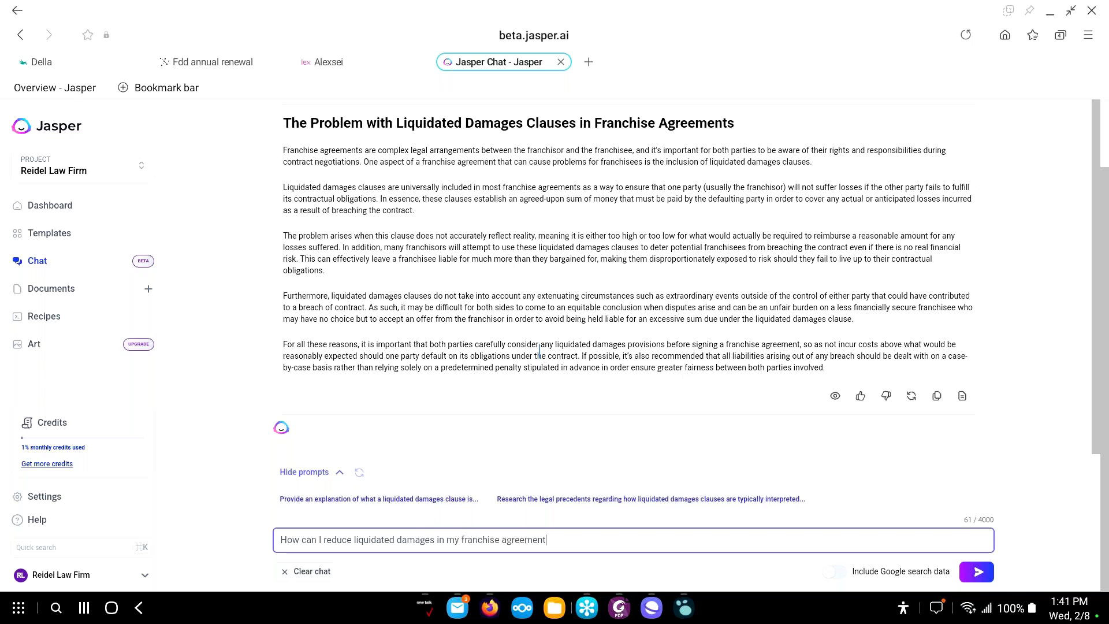
pyautogui.write('?')
pyautogui.press('Return')
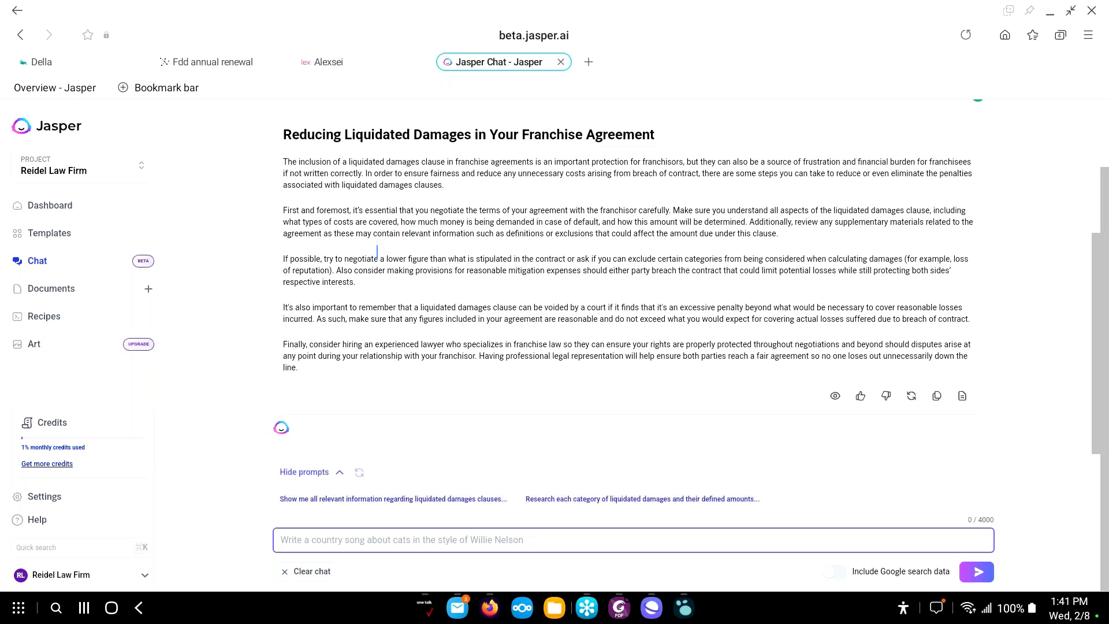
# Read the answer on reducing liquidated damages, marking the passages on courts voiding the clause and on hiring an experienced lawyer
pyautogui.click(346, 258)
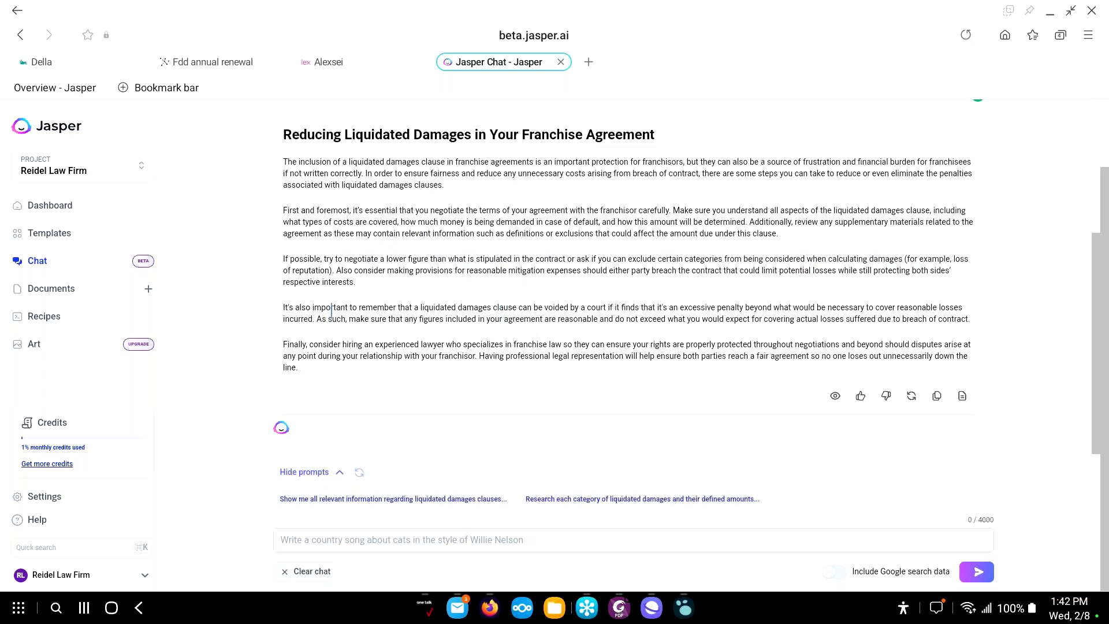
pyautogui.moveTo(332, 311); pyautogui.dragTo(402, 309)
pyautogui.click(407, 293)
pyautogui.moveTo(401, 309); pyautogui.dragTo(640, 310)
pyautogui.click(630, 313)
pyautogui.moveTo(372, 347); pyautogui.dragTo(463, 356)
pyautogui.click(497, 376)
pyautogui.moveTo(306, 369); pyautogui.dragTo(276, 348)
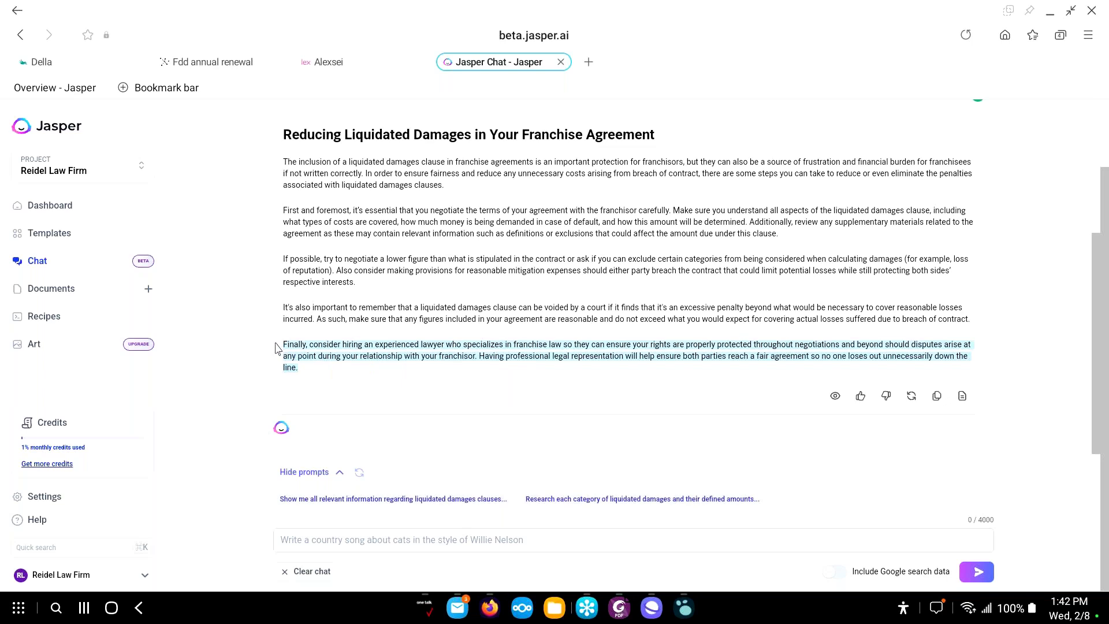
pyautogui.click(365, 333)
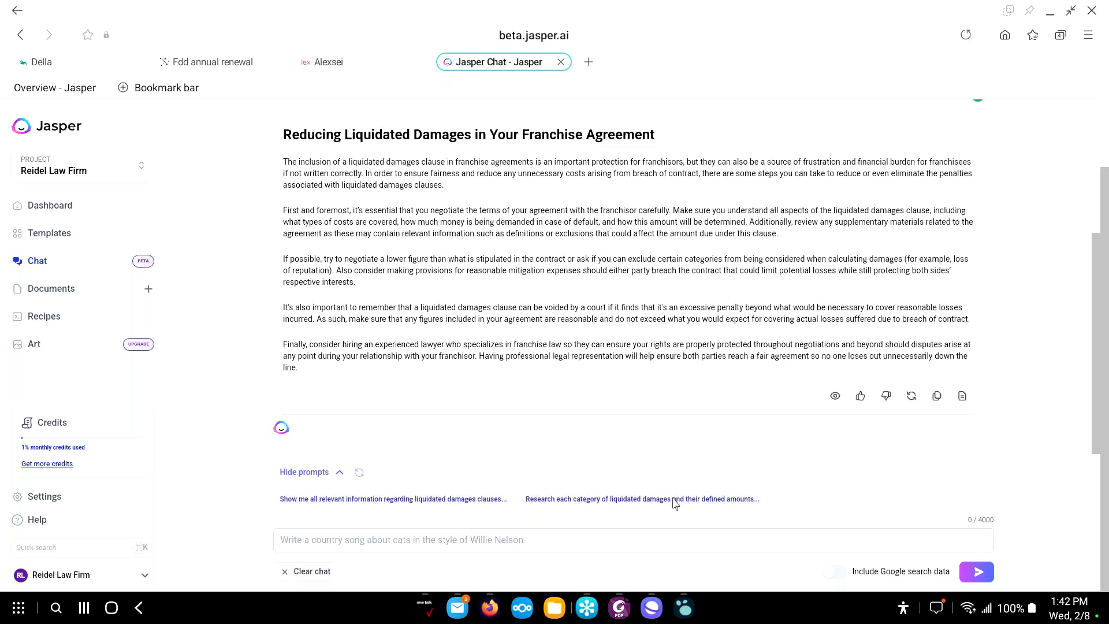
# Send the suggested prompt "Research each category of liquidated damages and their defined amounts"
pyautogui.click(624, 501)
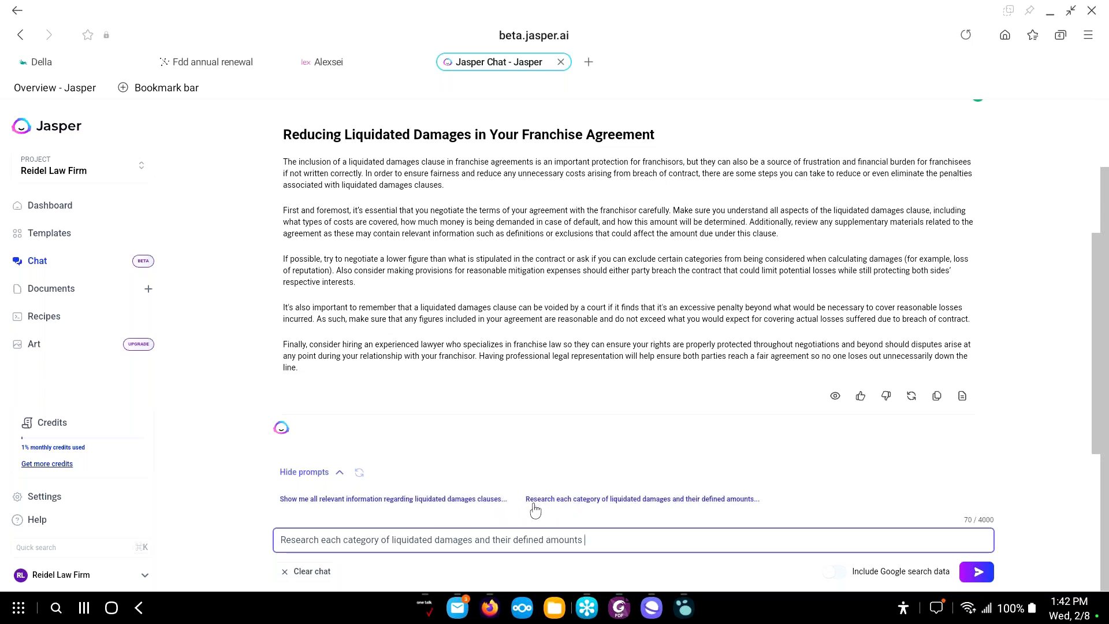
pyautogui.click(976, 571)
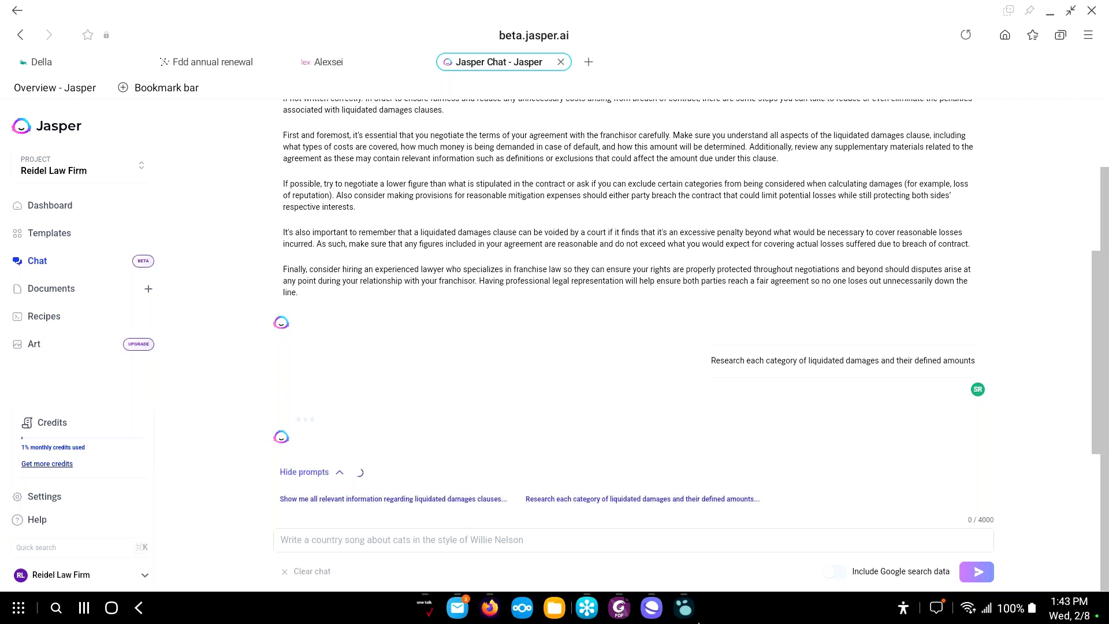
# Check the remaining Jasper demos in the webinar notes, and go back to Jasper Chat to view the answer on damages categories
pyautogui.click(684, 608)
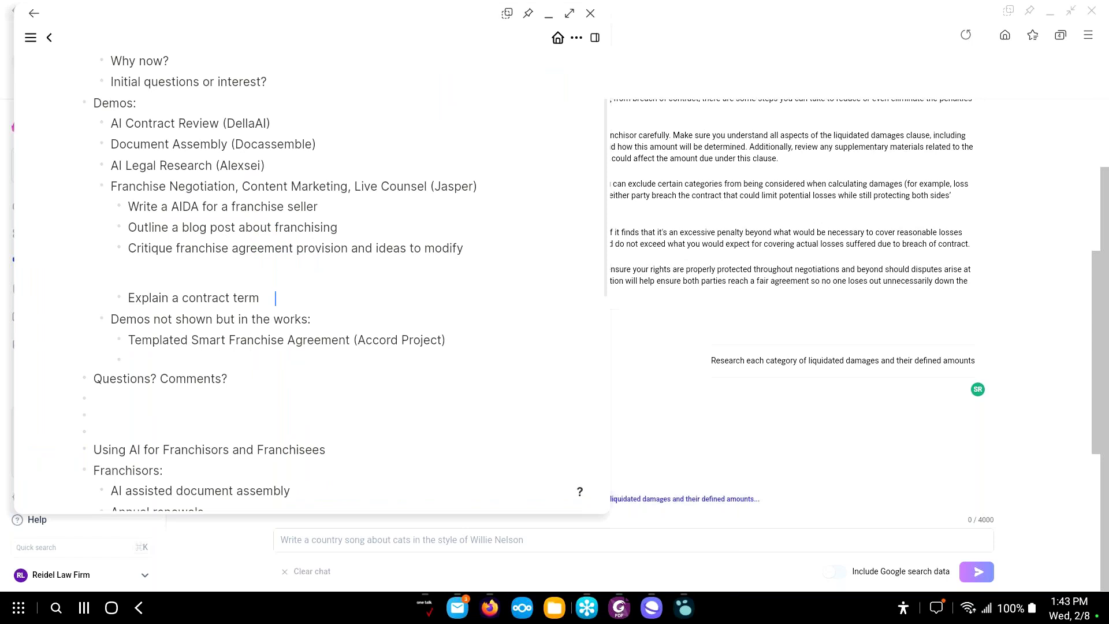
pyautogui.click(275, 298)
pyautogui.press('Escape')
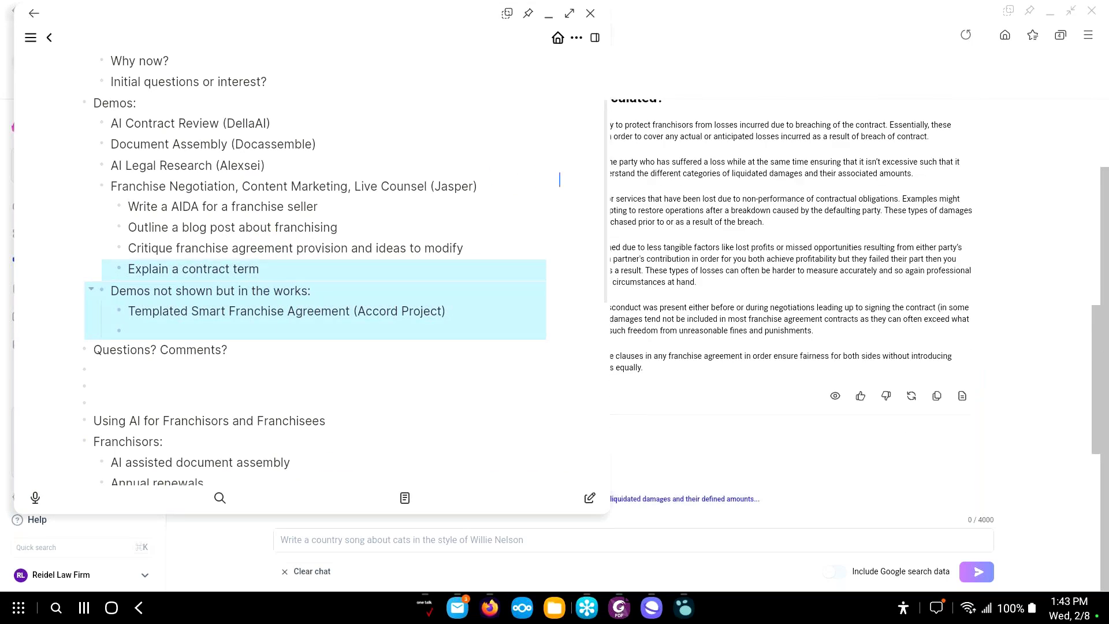
pyautogui.press('Escape')
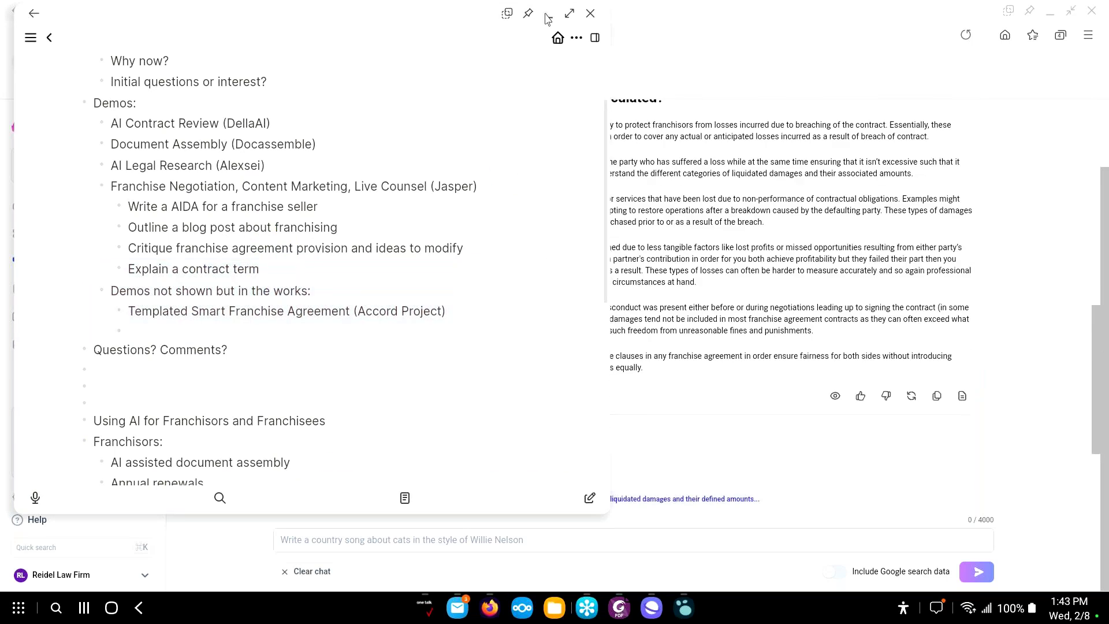
pyautogui.click(663, 84)
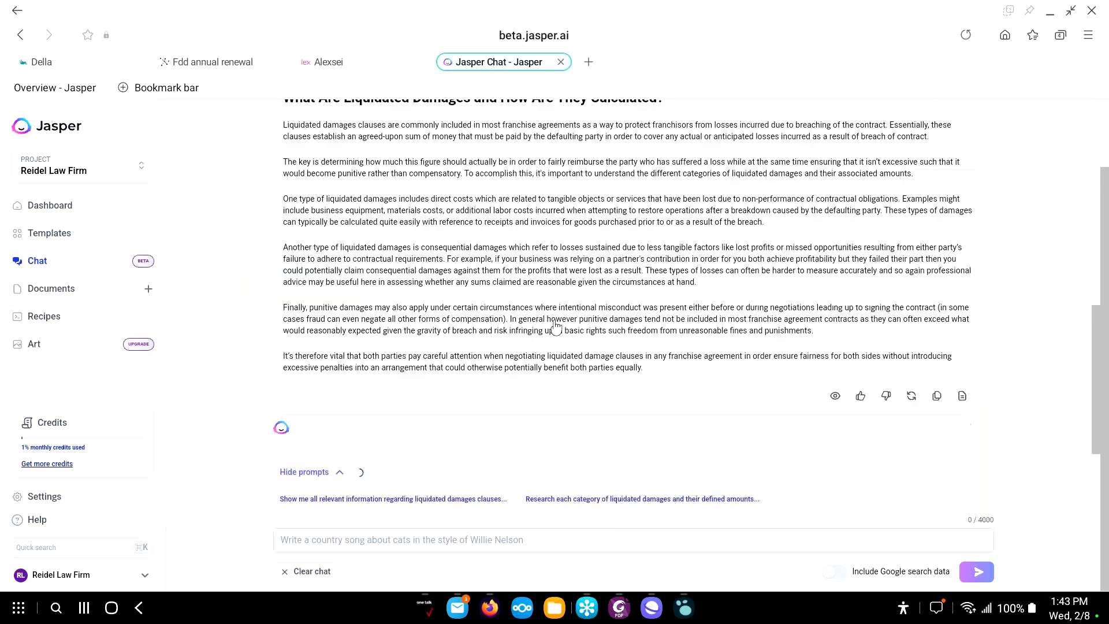
pyautogui.moveTo(480, 132); pyautogui.dragTo(561, 334)
pyautogui.click(562, 334)
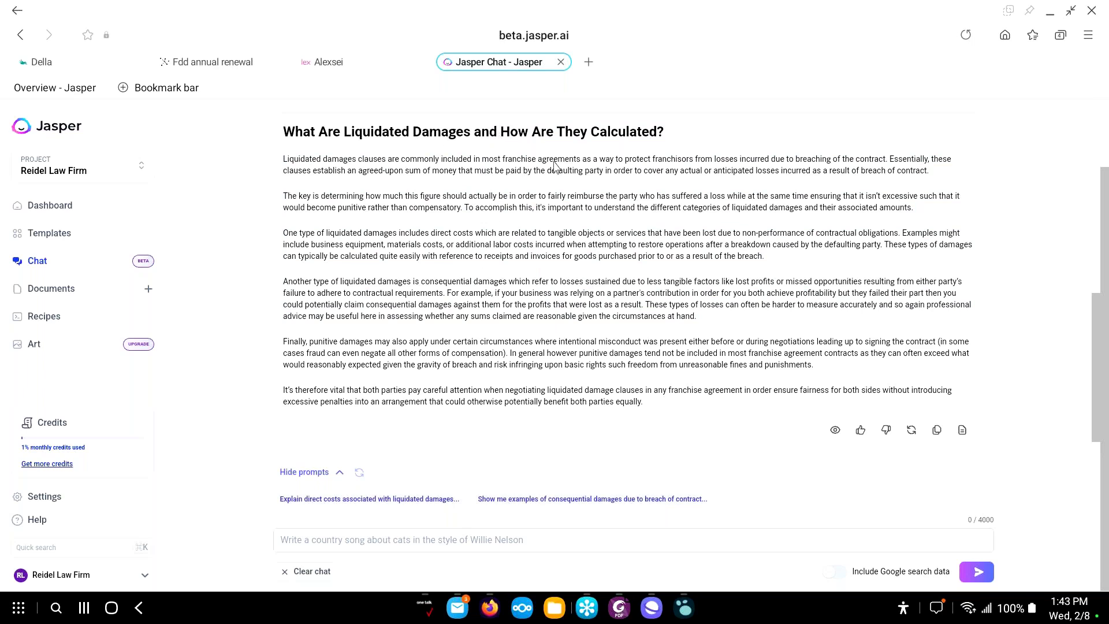
# Ask Jasper Chat "Explain a franchisor's step in rights in a franchise agreement."
pyautogui.click(396, 539)
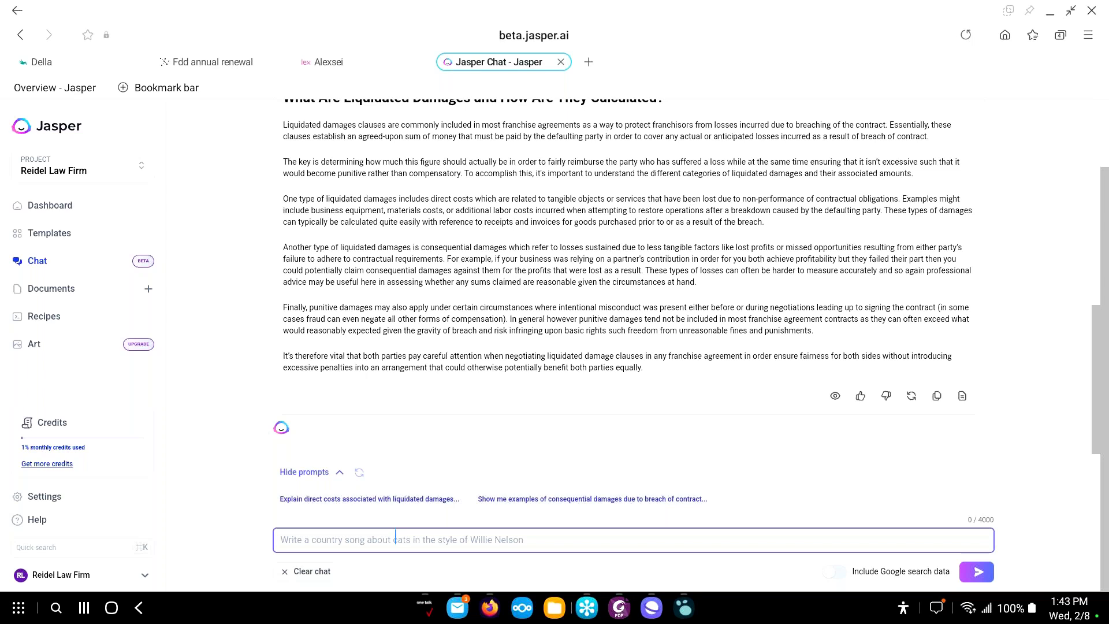
pyautogui.write('Explain a')
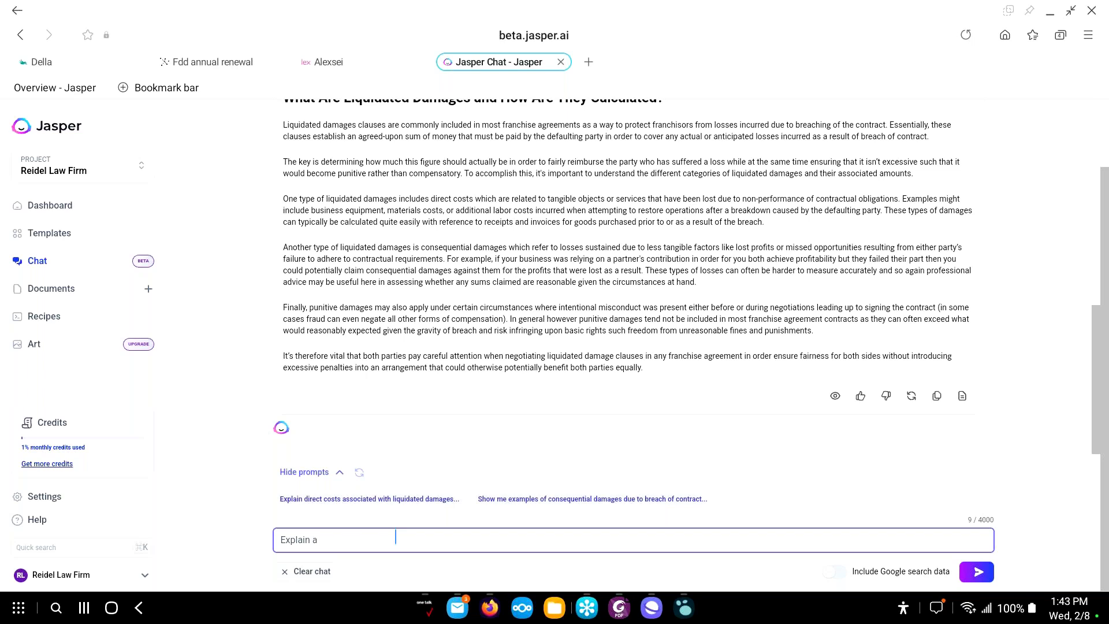
pyautogui.press('BackSpace')
pyautogui.write('step in rights')
pyautogui.press('BackSpace')
pyautogui.press('BackSpace')
pyautogui.press('BackSpace')
pyautogui.press('BackSpace')
pyautogui.press('BackSpace')
pyautogui.press('BackSpace')
pyautogui.press('BackSpace')
pyautogui.press('BackSpace')
pyautogui.press('BackSpace')
pyautogui.press('BackSpace')
pyautogui.press('BackSpace')
pyautogui.press('BackSpace')
pyautogui.write('a')
pyautogui.write(" franchisor's step in rights in a franchise agreeem")
pyautogui.press('BackSpace')
pyautogui.press('BackSpace')
pyautogui.write('ment')
pyautogui.press('BackSpace')
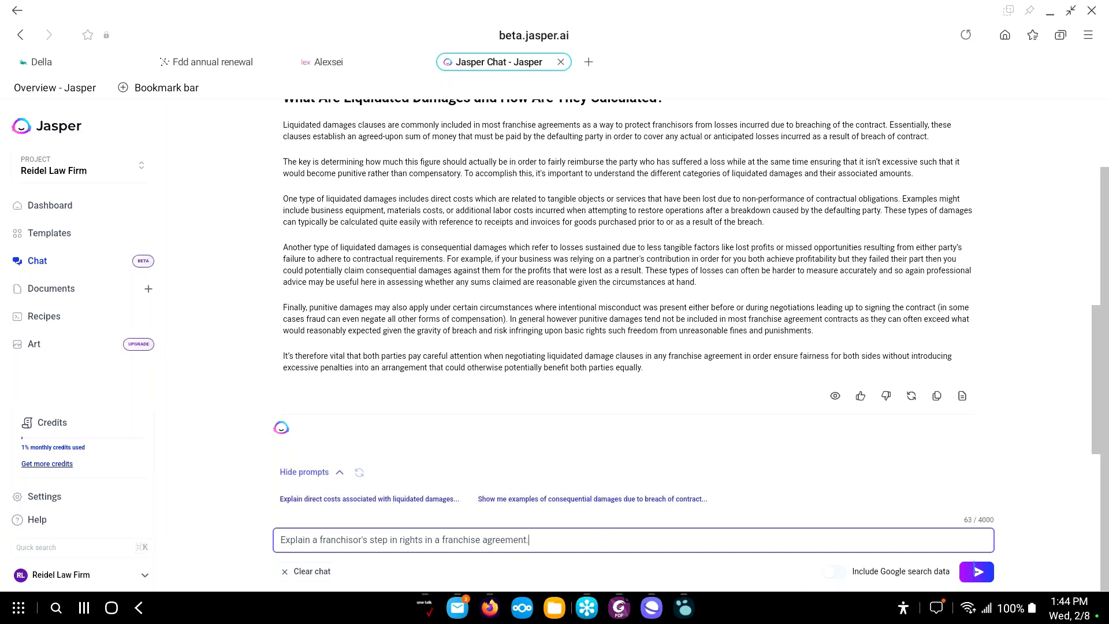
pyautogui.click(977, 571)
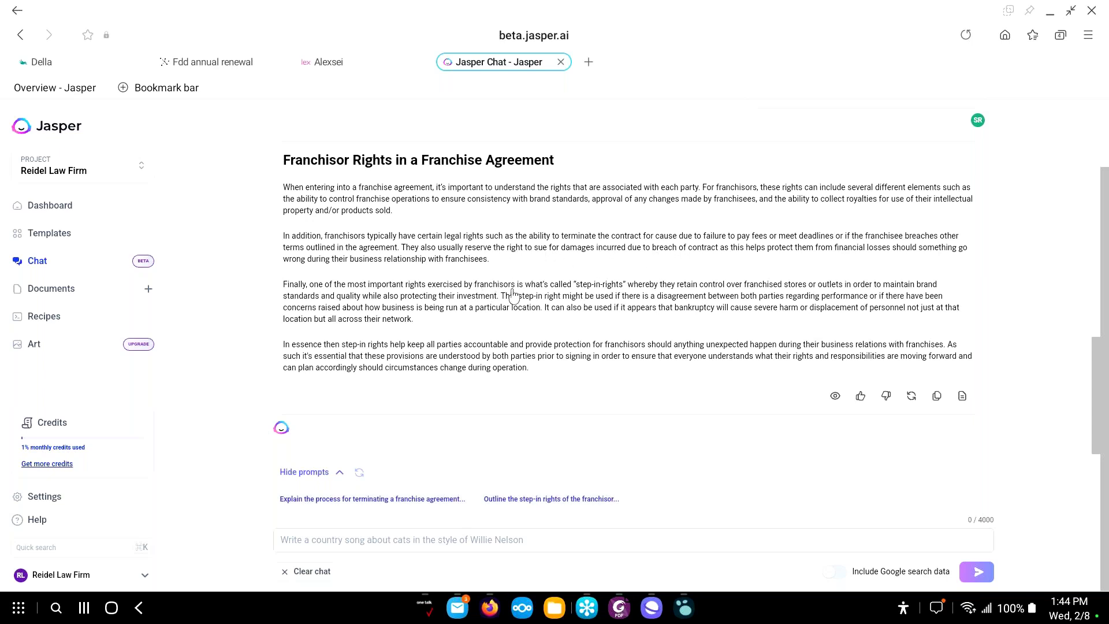
# Read the paragraph on step-in rights in the answer, marking its sentences on performance disagreements and bankruptcy
pyautogui.moveTo(283, 289); pyautogui.dragTo(654, 296)
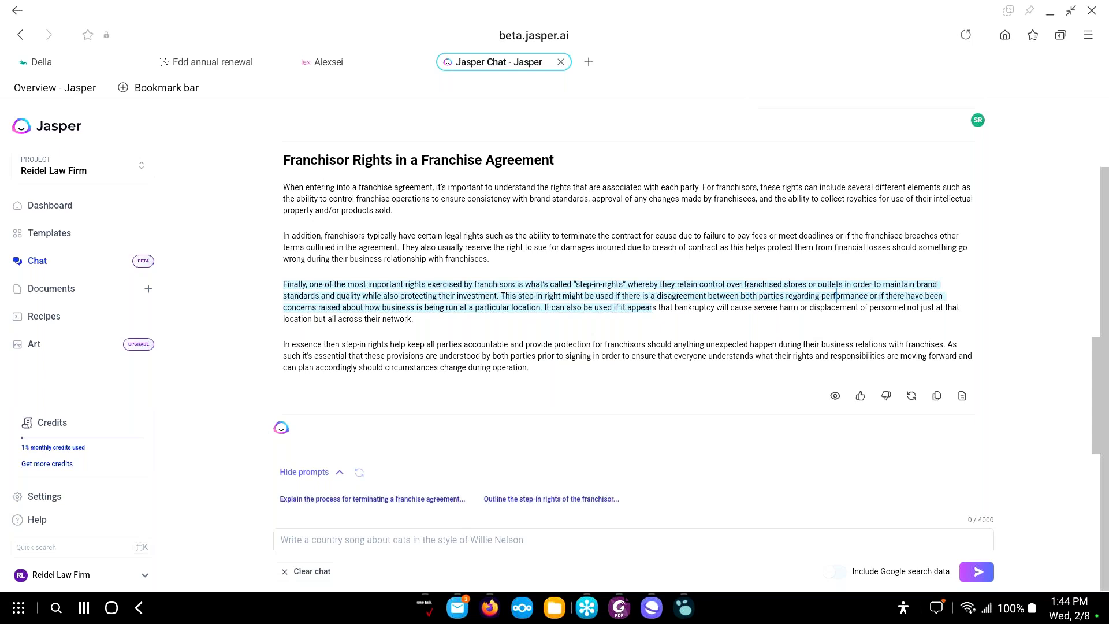
pyautogui.click(694, 316)
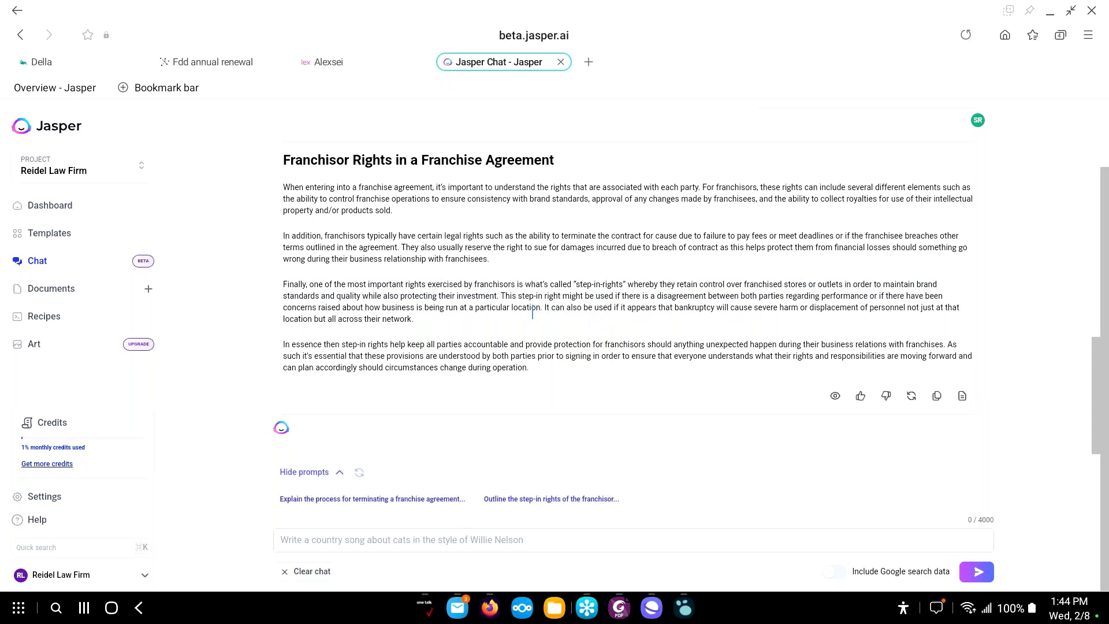
pyautogui.moveTo(537, 308); pyautogui.dragTo(565, 329)
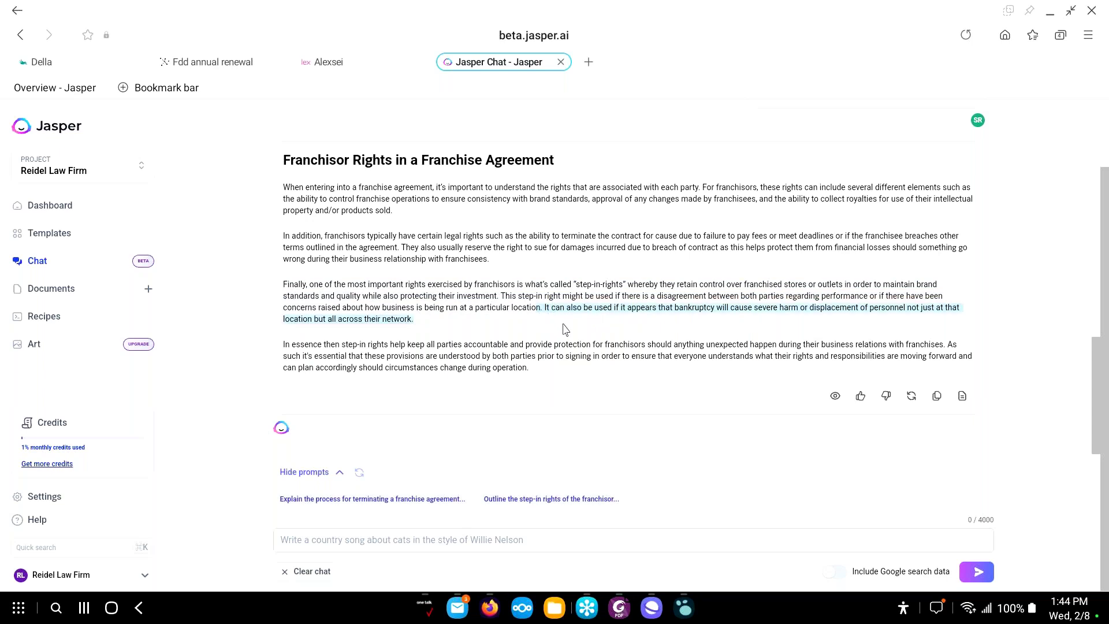
pyautogui.click(565, 329)
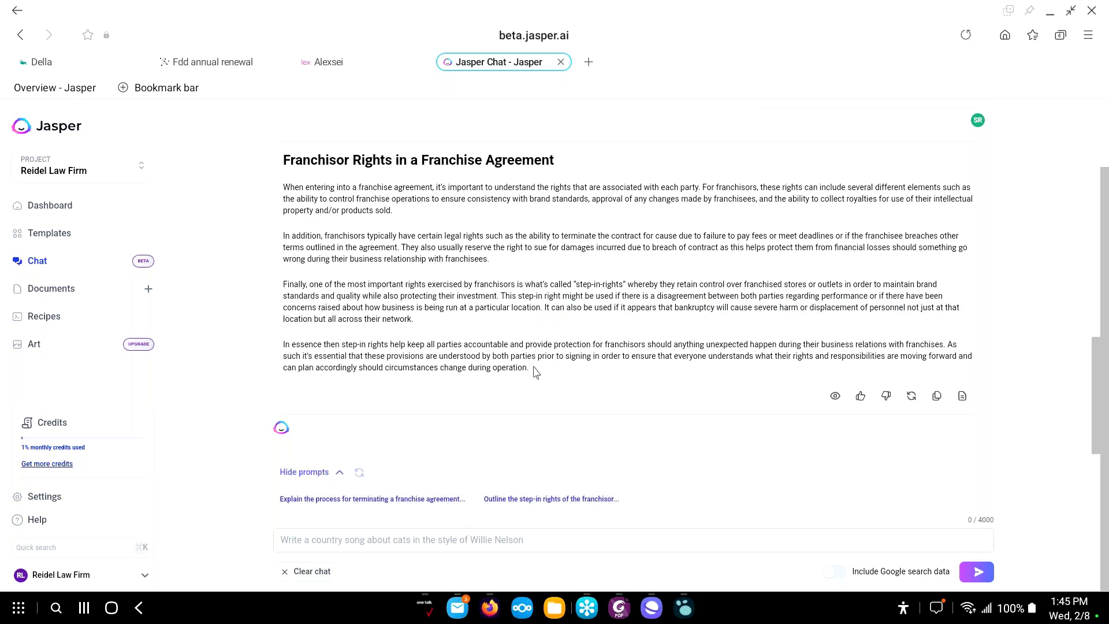
# Read the closing paragraph on step-in rights, marking its text, and look back at the answer on reducing liquidated damages
pyautogui.moveTo(533, 371); pyautogui.dragTo(284, 345)
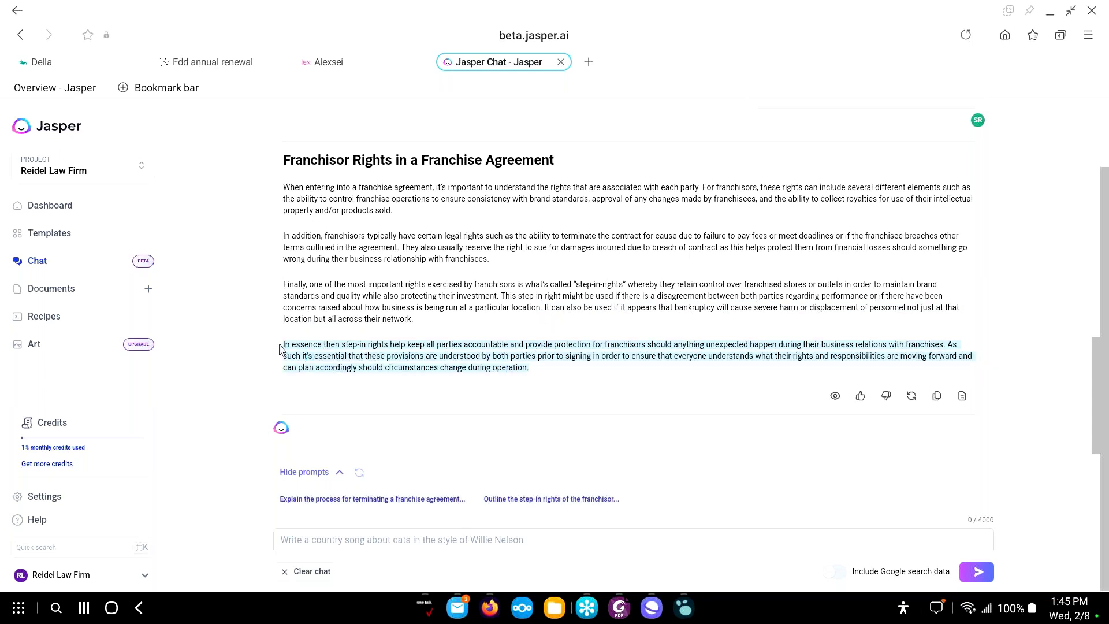
pyautogui.click(469, 383)
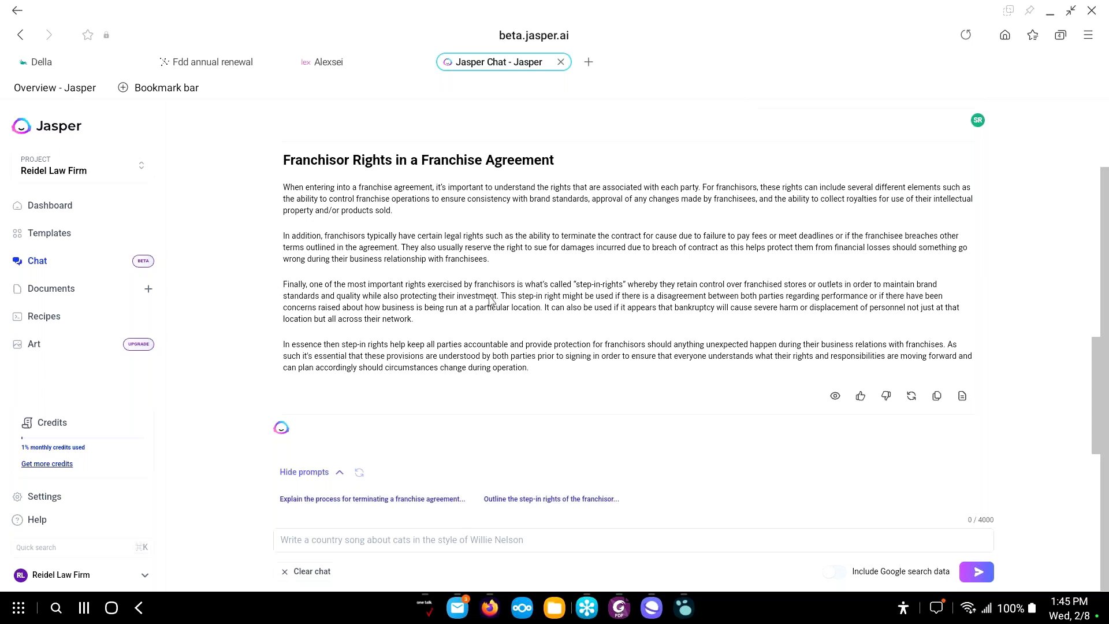
pyautogui.scroll(6, 479, 260)
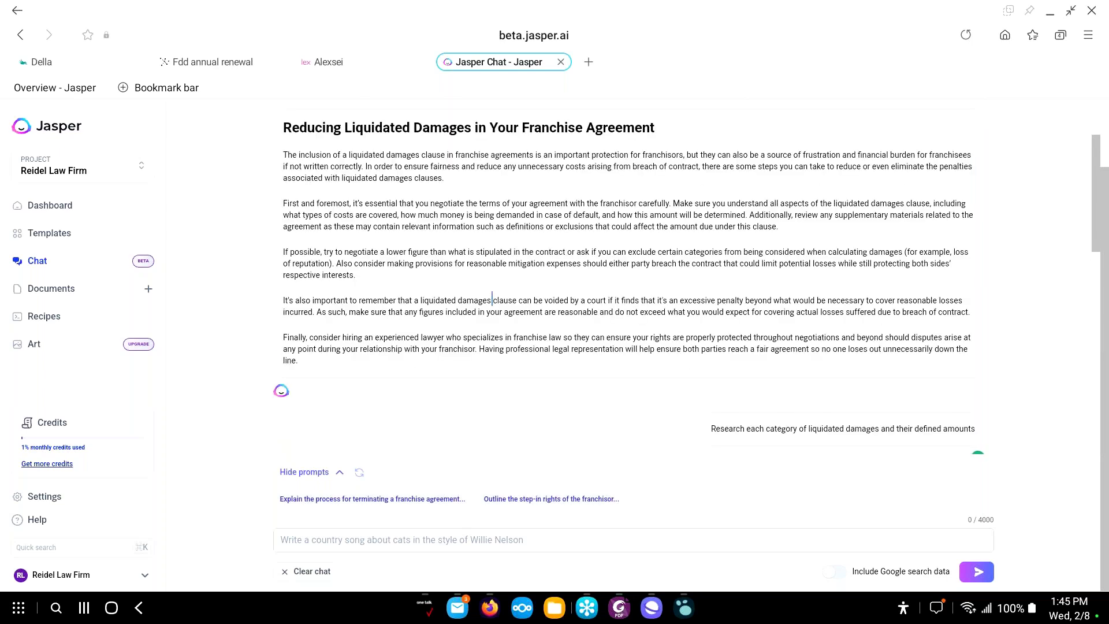
pyautogui.scroll(-6, 458, 192)
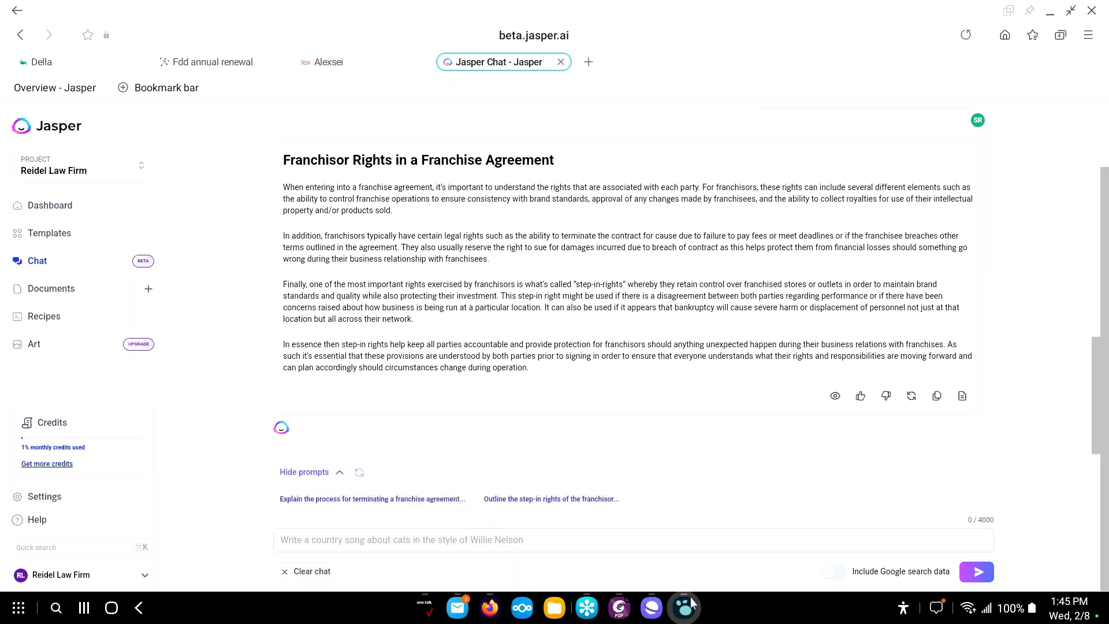
# Check the remaining demos in the webinar notes, and return to Jasper Chat
pyautogui.click(681, 537)
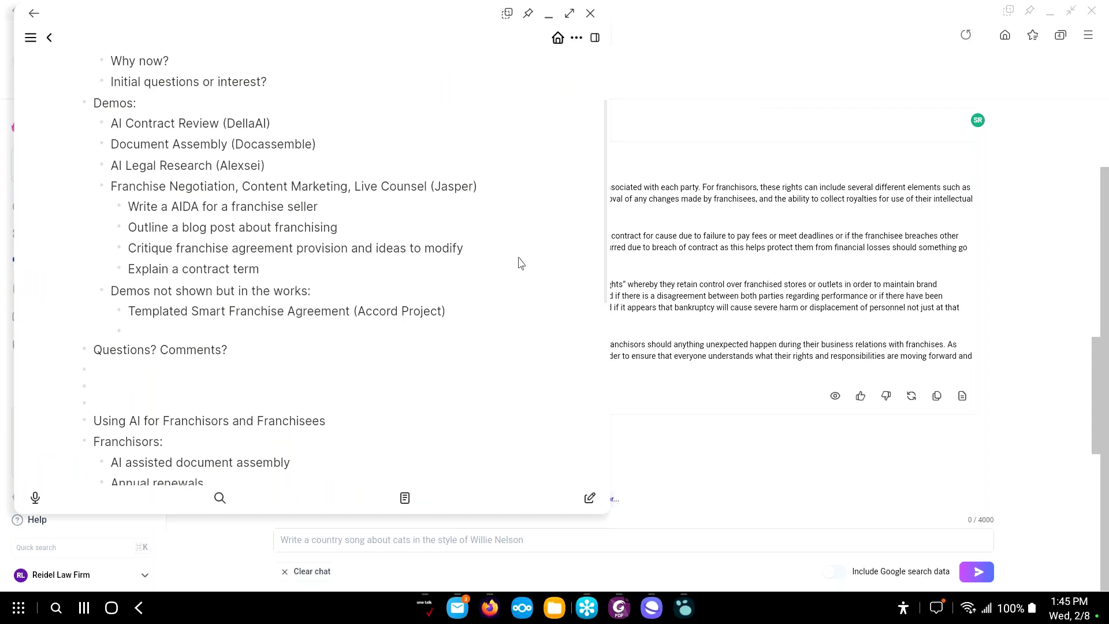
pyautogui.click(693, 426)
# Ask Jasper Chat "How long would a franchisor's step-in rights exist typically?"
pyautogui.click(575, 541)
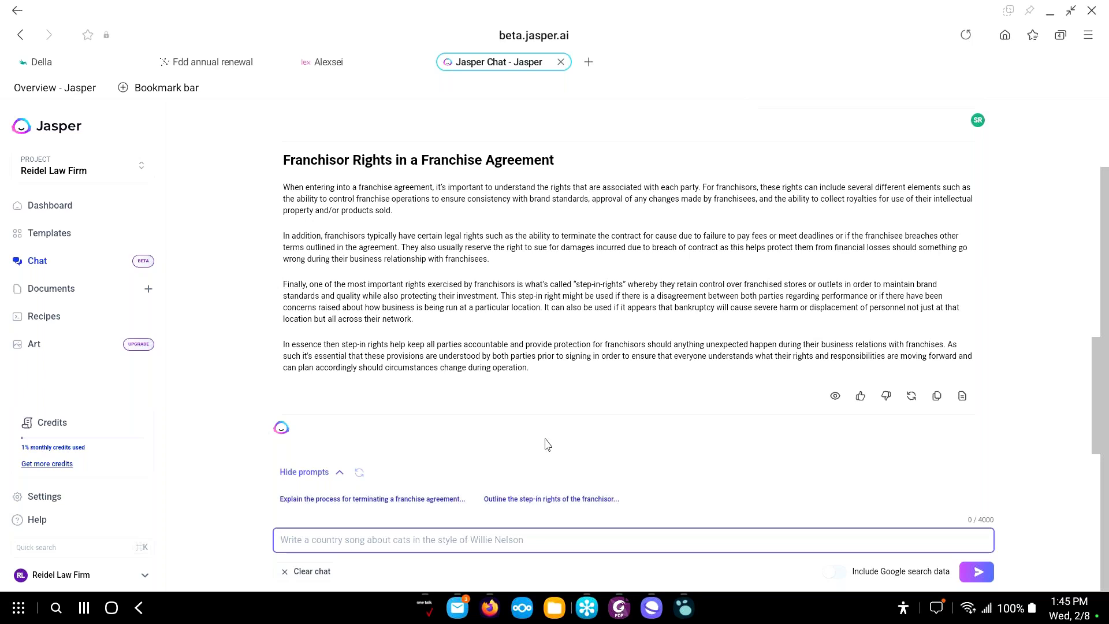
pyautogui.write('How long would a franchis')
pyautogui.press('BackSpace')
pyautogui.press('BackSpace')
pyautogui.press('BackSpace')
pyautogui.press('BackSpace')
pyautogui.press('BackSpace')
pyautogui.press('BackSpace')
pyautogui.press('BackSpace')
pyautogui.press('BackSpace')
pyautogui.press('BackSpace')
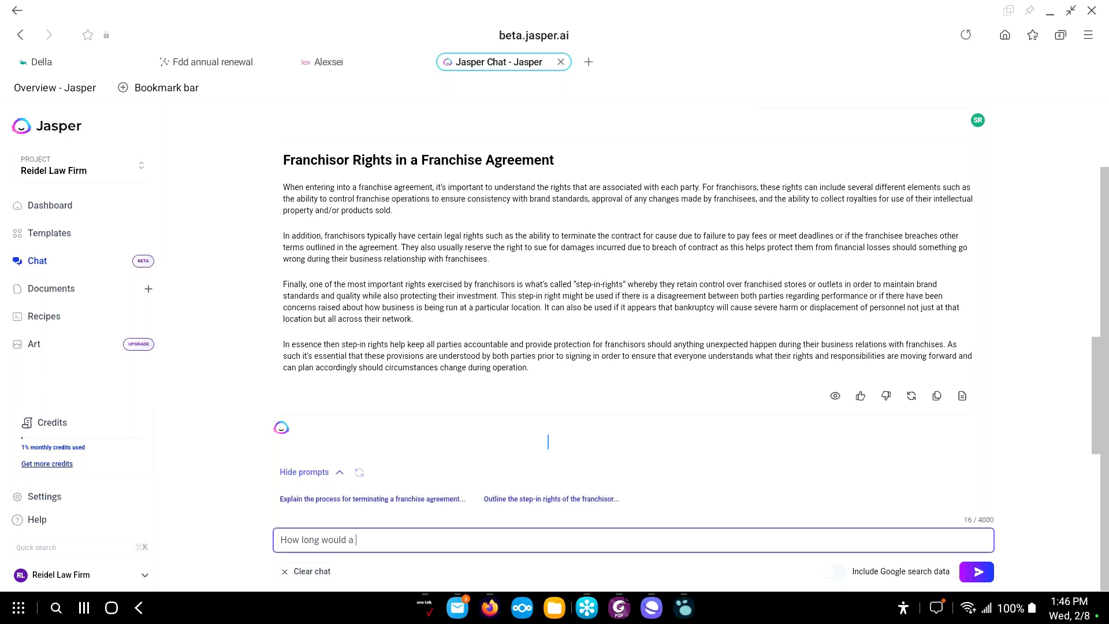
pyautogui.write('franchisors')
pyautogui.press('BackSpace')
pyautogui.write("'s step in")
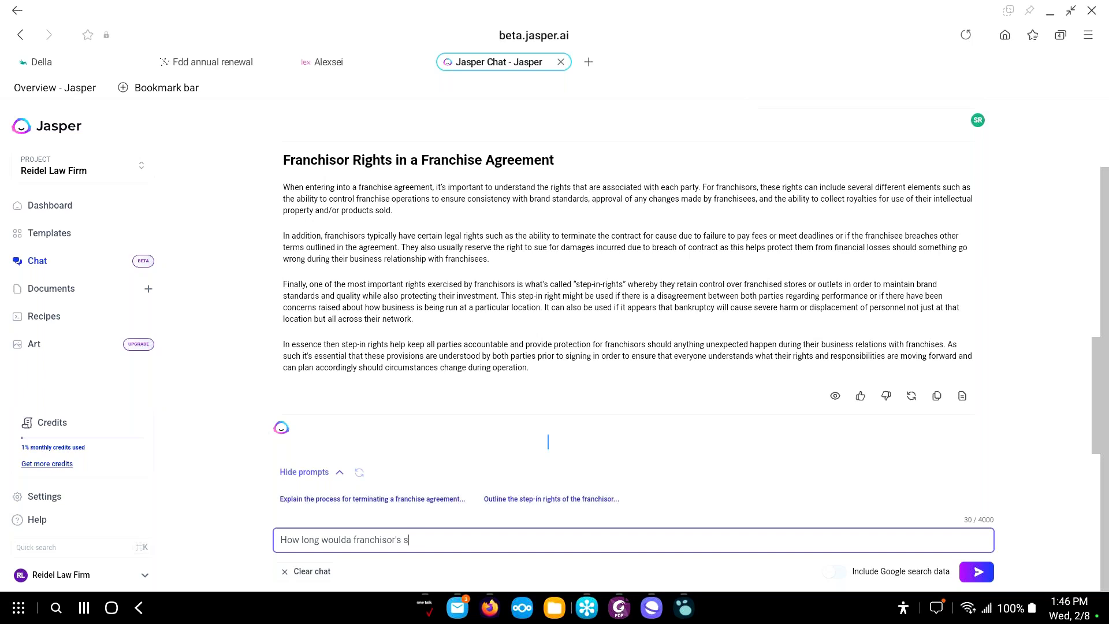
pyautogui.press('BackSpace')
pyautogui.press('BackSpace')
pyautogui.press('BackSpace')
pyautogui.write('-in ')
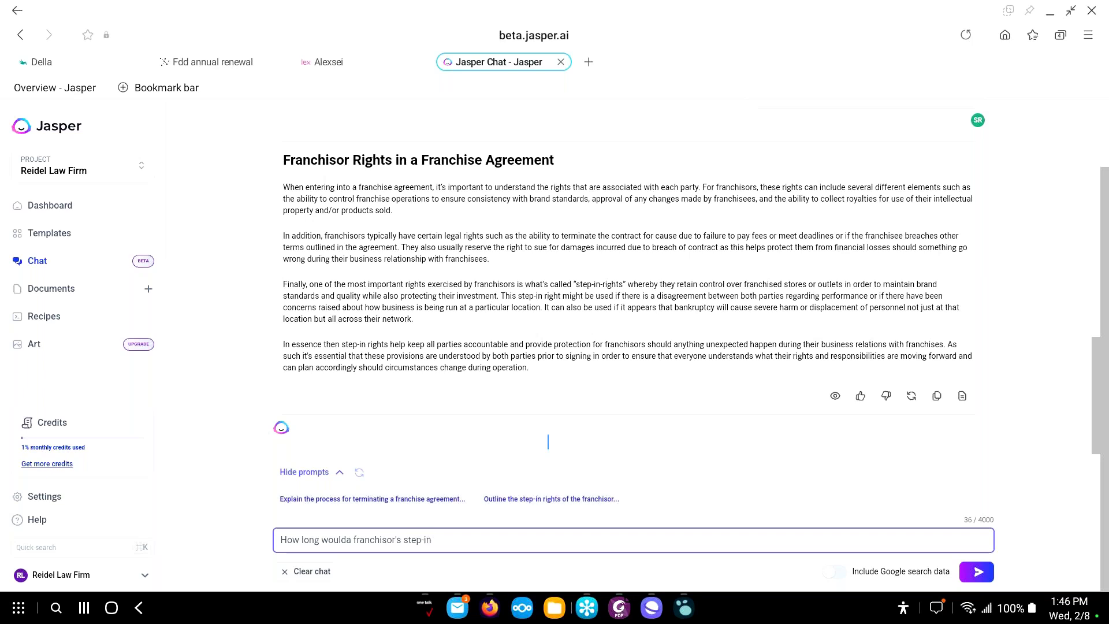
pyautogui.write('rights')
pyautogui.click(354, 540)
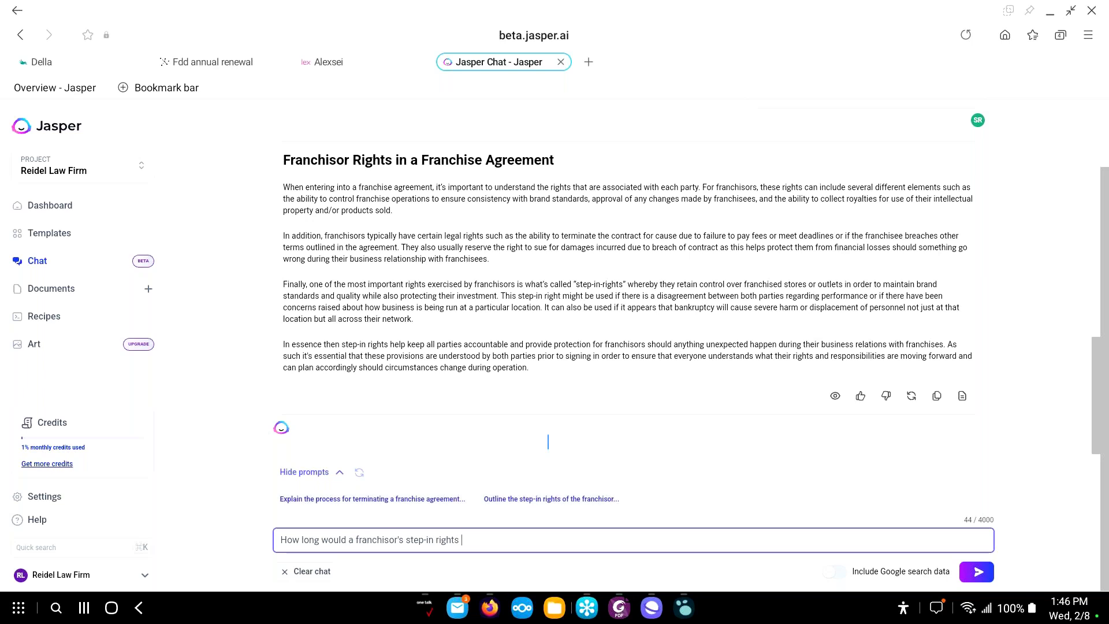
pyautogui.write('existi typically?')
pyautogui.click(975, 574)
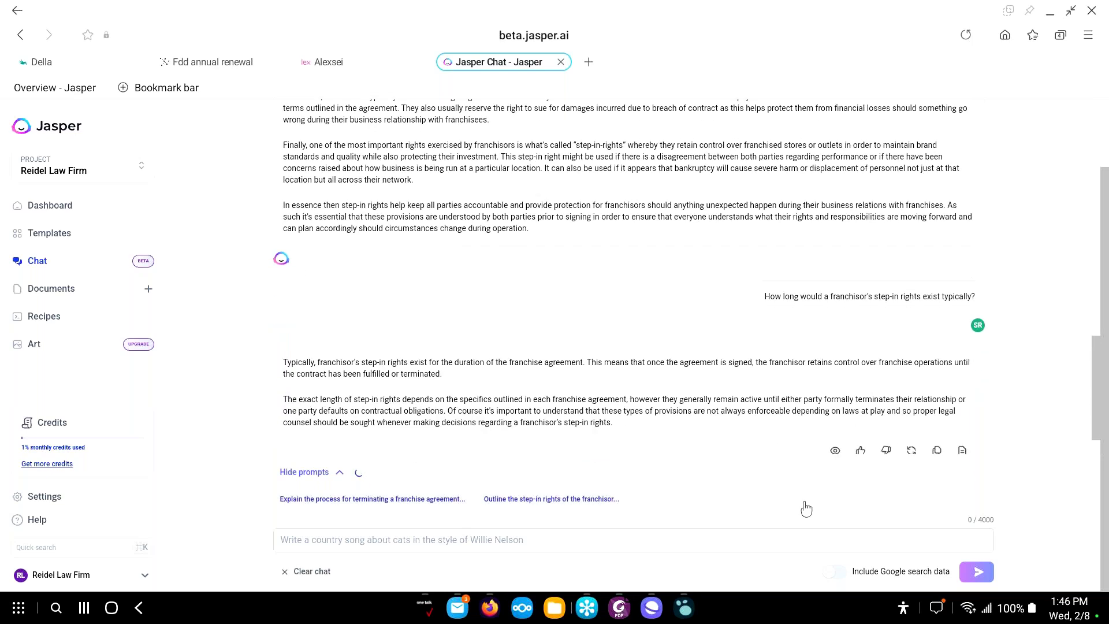
# Read the answer on how long step-in rights last, marking its first paragraph and the question that was asked
pyautogui.moveTo(283, 307); pyautogui.dragTo(453, 321)
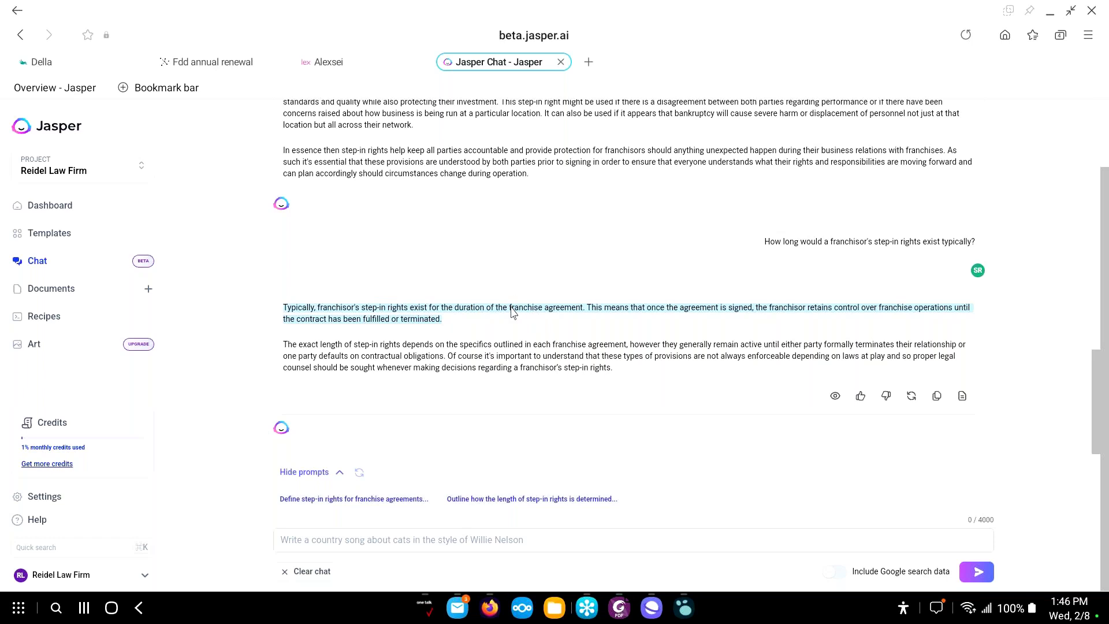
pyautogui.click(545, 269)
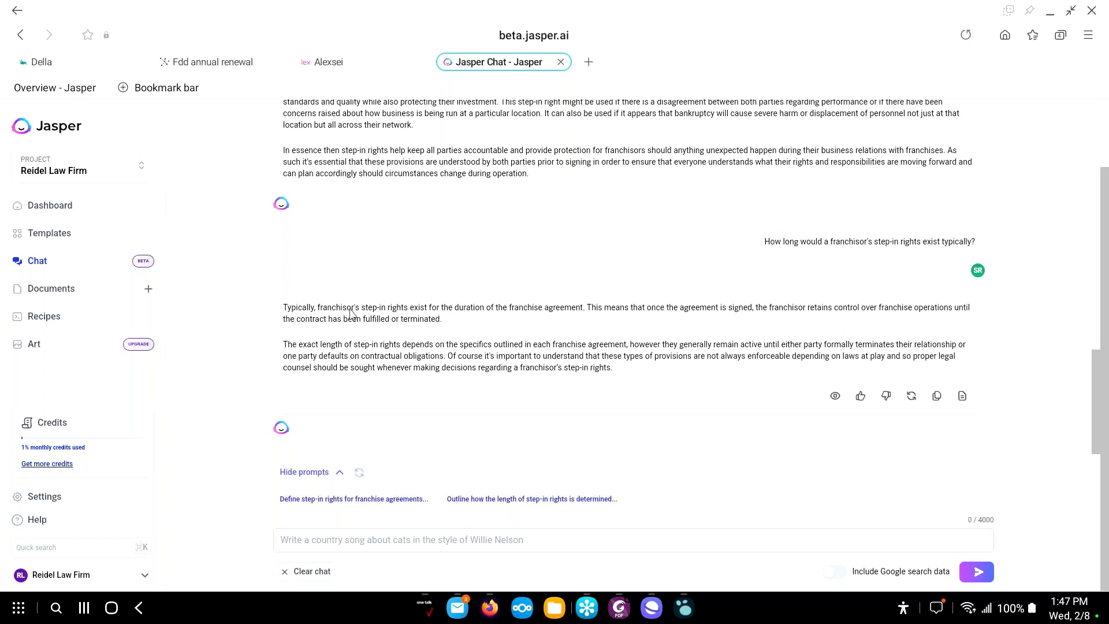
pyautogui.moveTo(317, 312); pyautogui.dragTo(581, 310)
pyautogui.click(569, 319)
pyautogui.moveTo(514, 318); pyautogui.dragTo(277, 274)
pyautogui.click(484, 325)
pyautogui.moveTo(765, 242); pyautogui.dragTo(982, 241)
pyautogui.click(866, 276)
pyautogui.moveTo(763, 243); pyautogui.dragTo(977, 243)
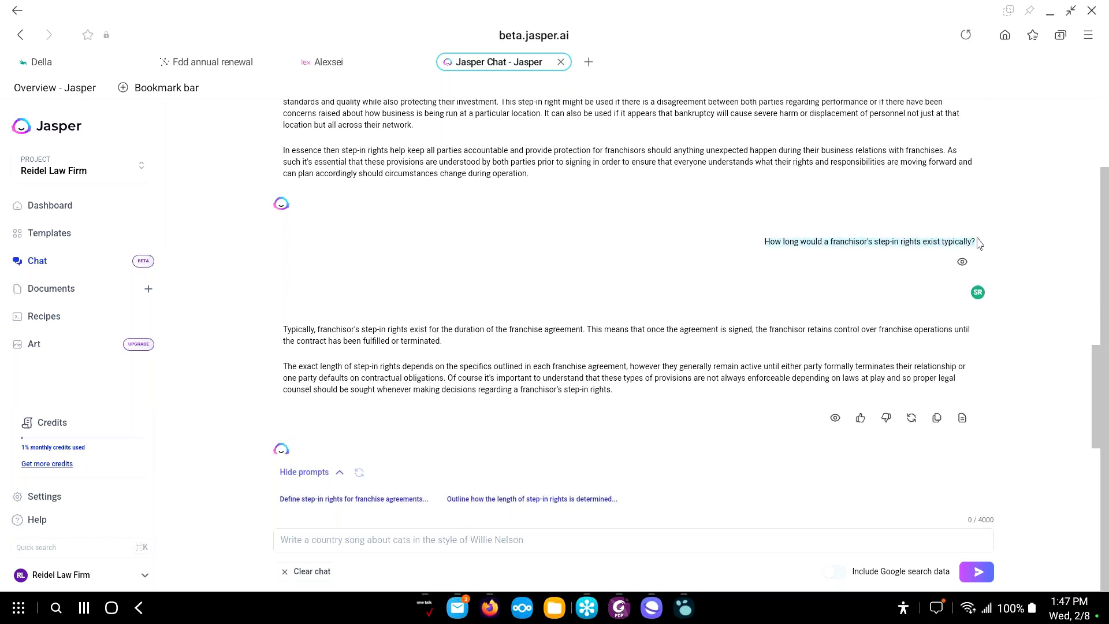
pyautogui.click(655, 310)
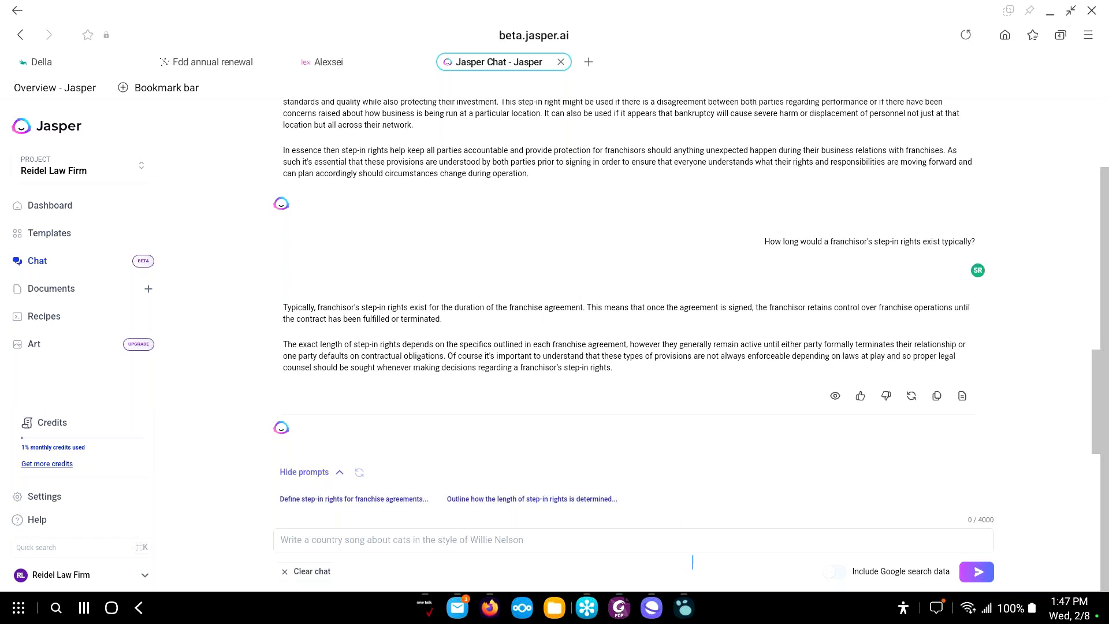
# Check the notes for demos still in the works, revisit the contract review in Della, and return to Jasper Chat
pyautogui.click(684, 607)
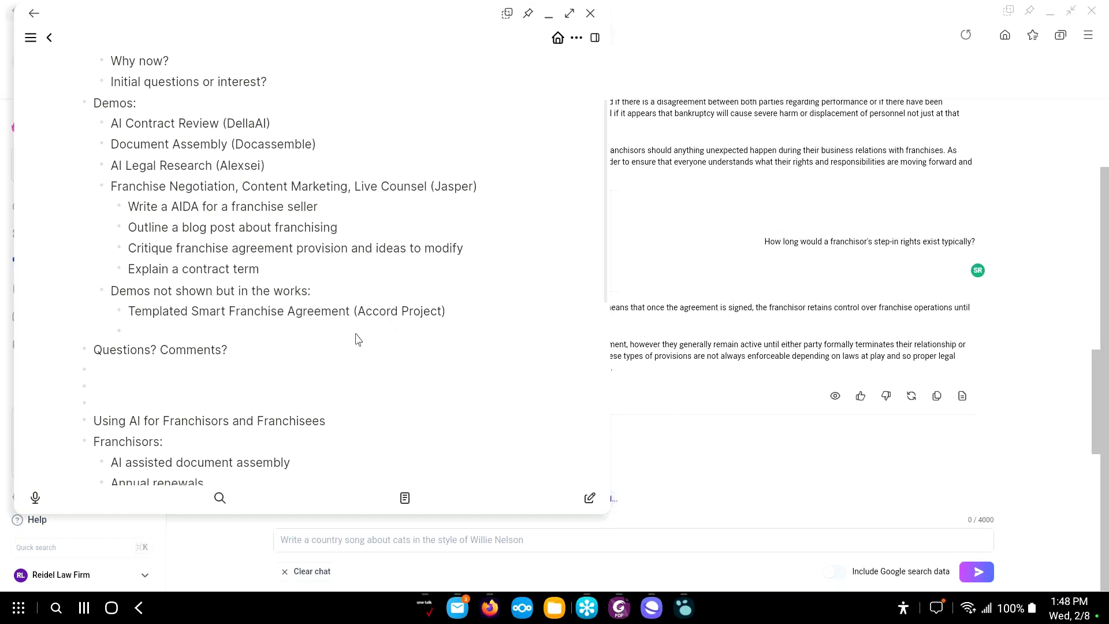
pyautogui.hotkey('alt', 'Tab')
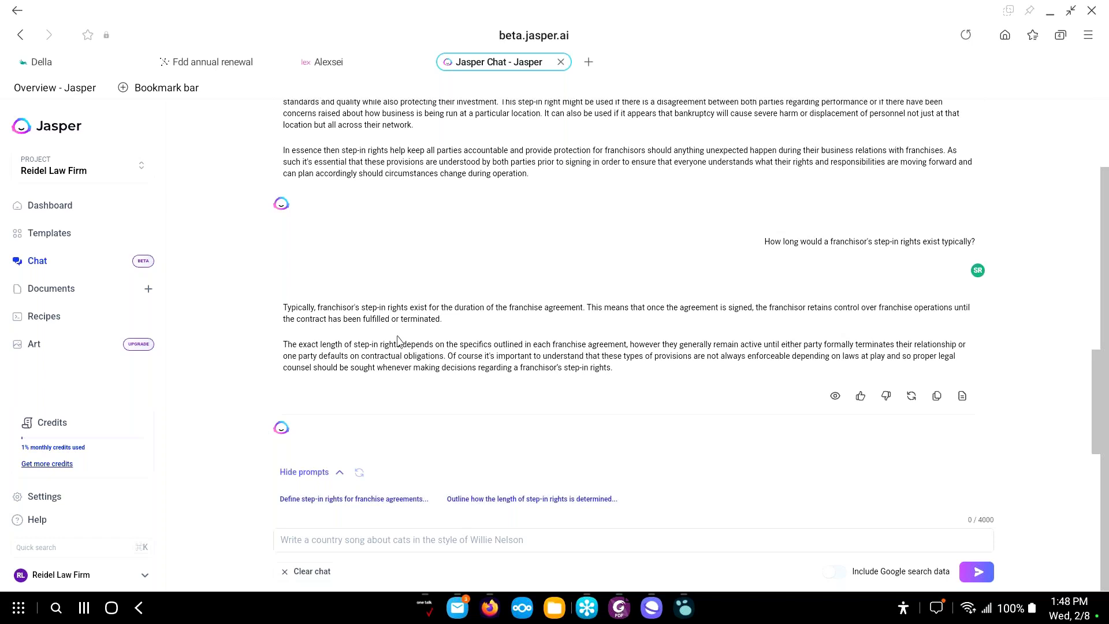
pyautogui.click(98, 67)
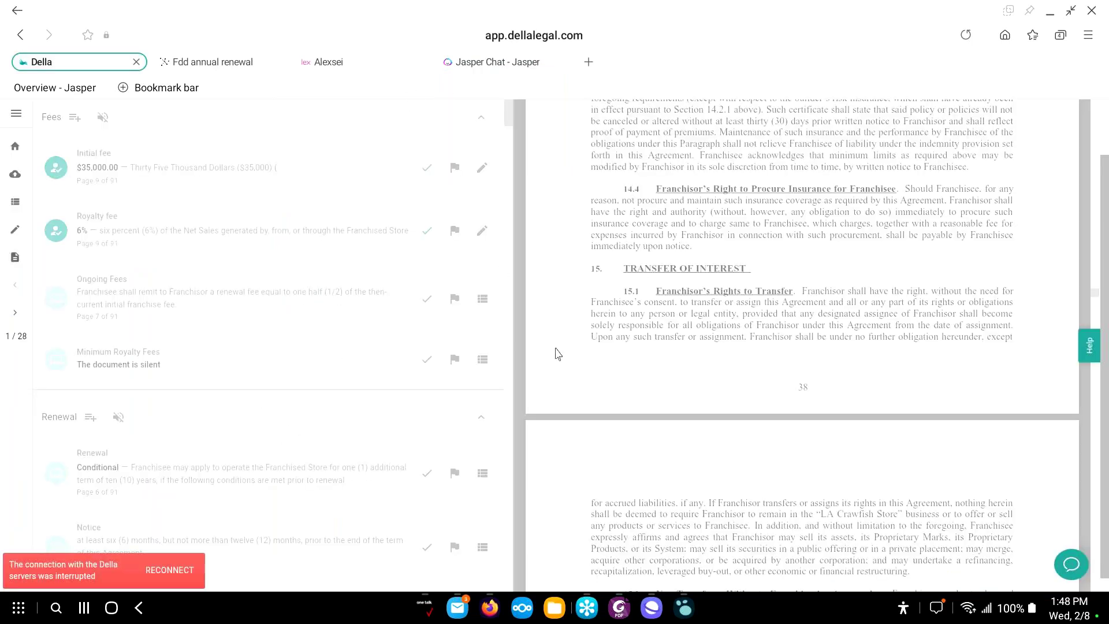
pyautogui.click(519, 68)
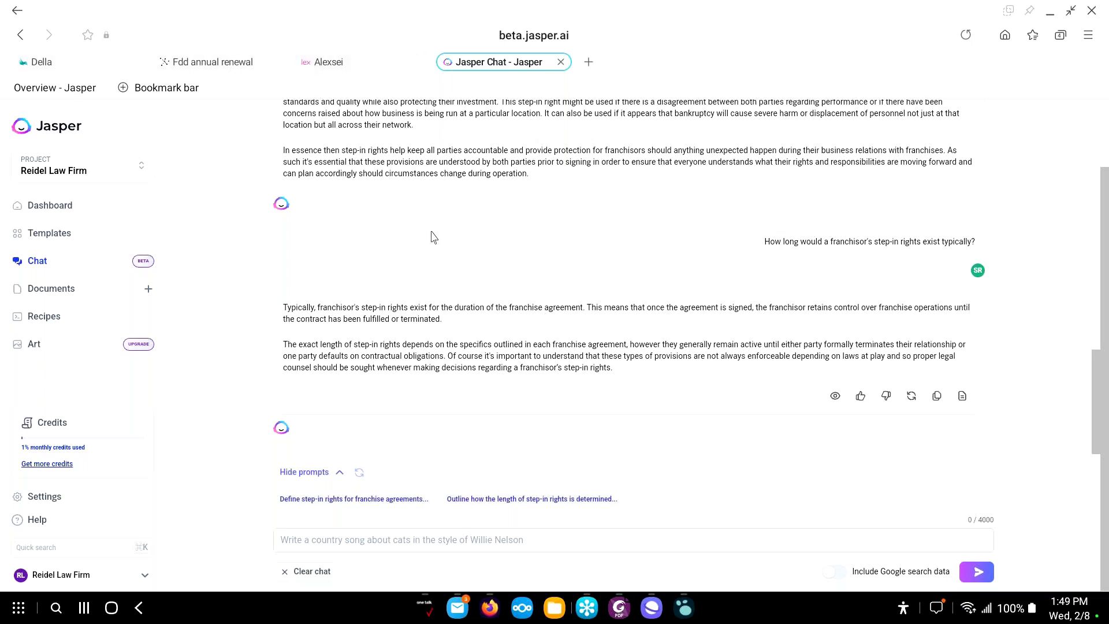
# Review the IFPG AI Notes outline from its beginning, and go back to Jasper Chat
pyautogui.moveTo(693, 605)
pyautogui.click(682, 608)
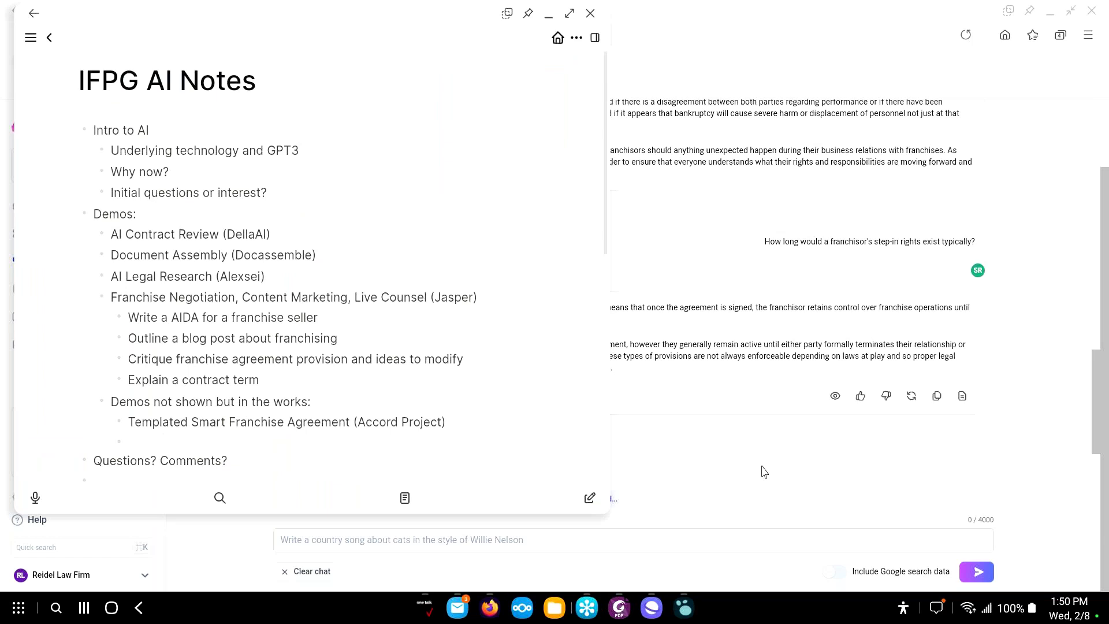
pyautogui.click(653, 475)
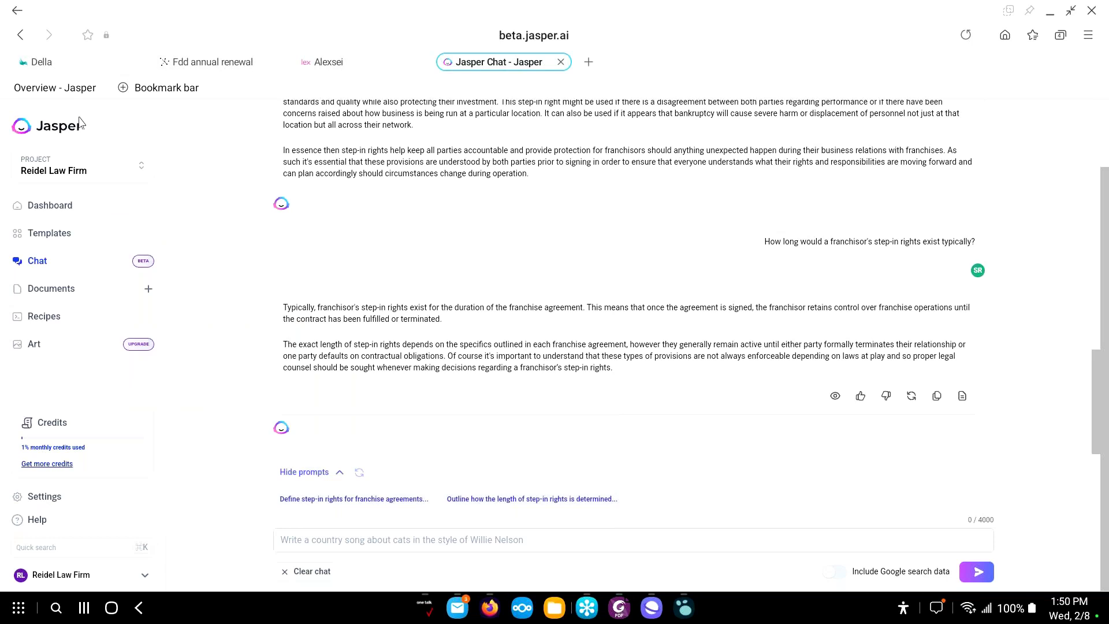
# Leave the chat for the Jasper dashboard, and go to the public website at jasper.ai
pyautogui.hotkey('ctrl', 'd')
pyautogui.click(65, 129)
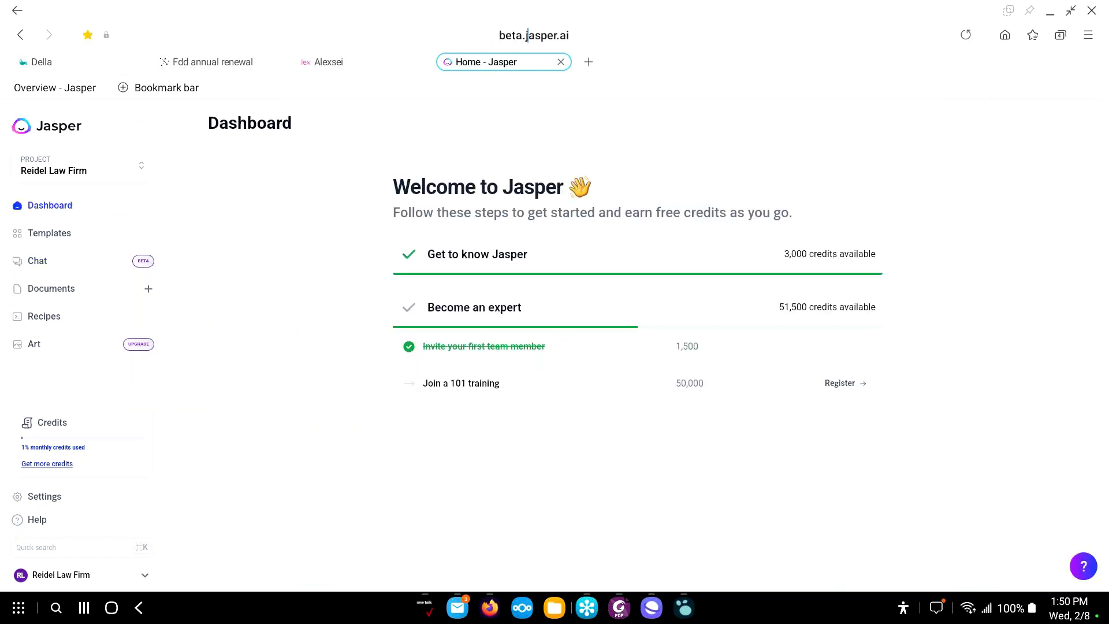
pyautogui.click(526, 35)
pyautogui.write('jasper.ao')
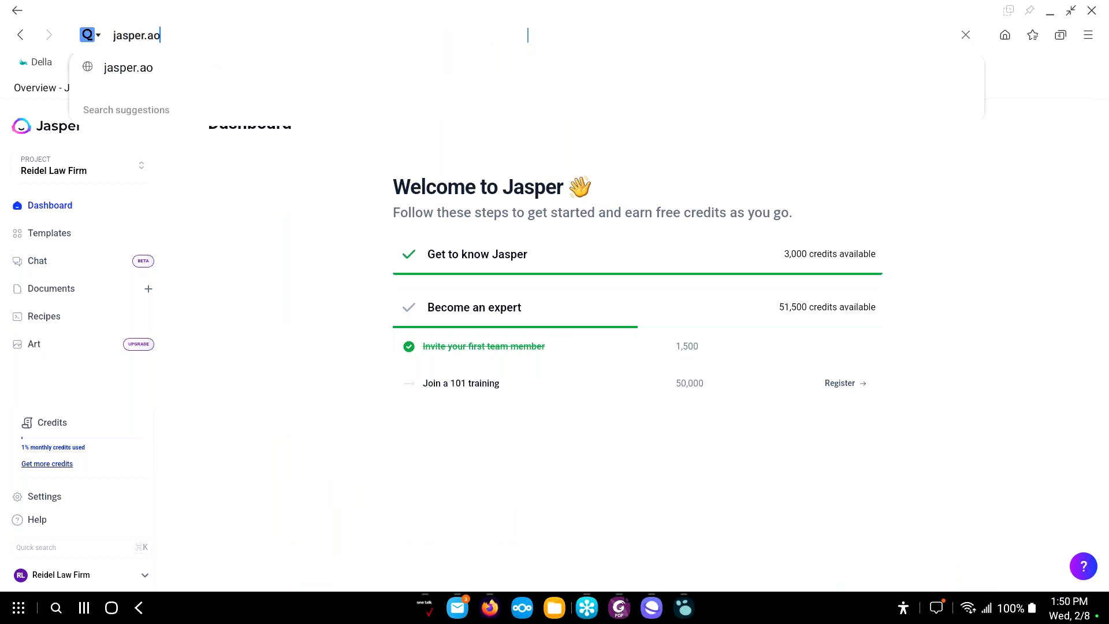
pyautogui.press('BackSpace')
pyautogui.write('i')
pyautogui.press('Return')
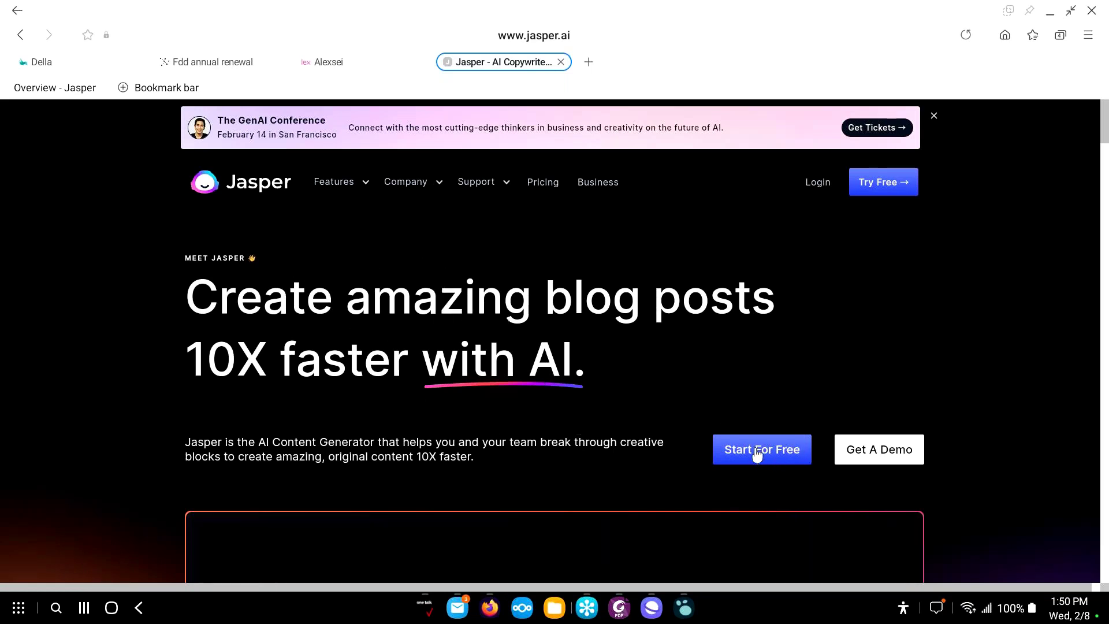
# Look through the Jasper homepage, including its customer logos, social media content section and list of benefits
pyautogui.scroll(-3, 341, 324)
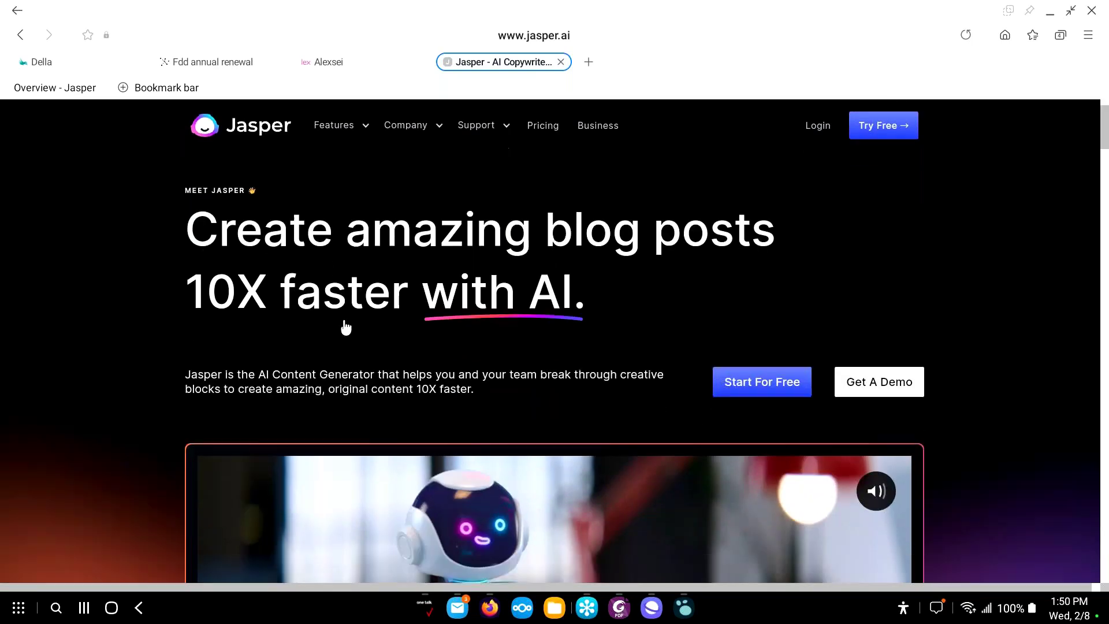
pyautogui.scroll(-10, 55, 433)
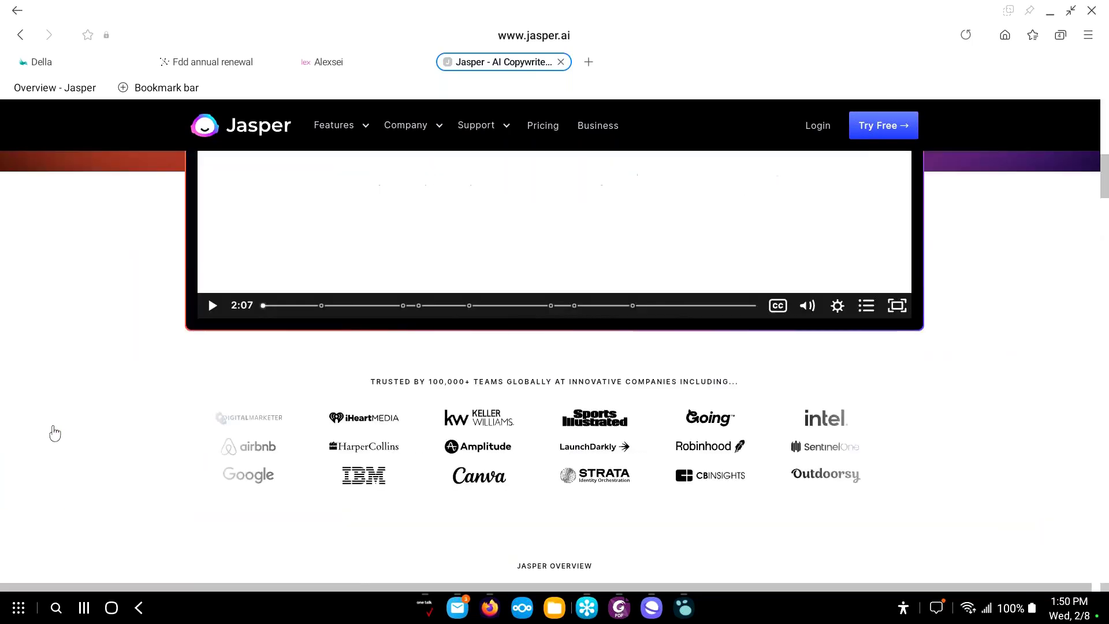
pyautogui.scroll(-9, 104, 445)
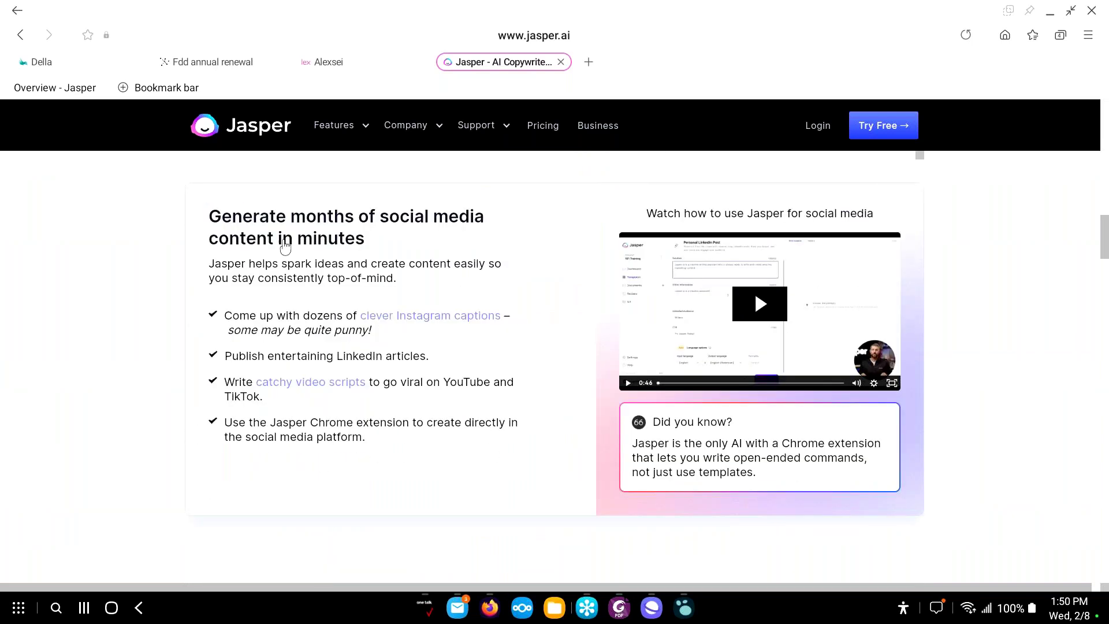
pyautogui.scroll(-8, 289, 254)
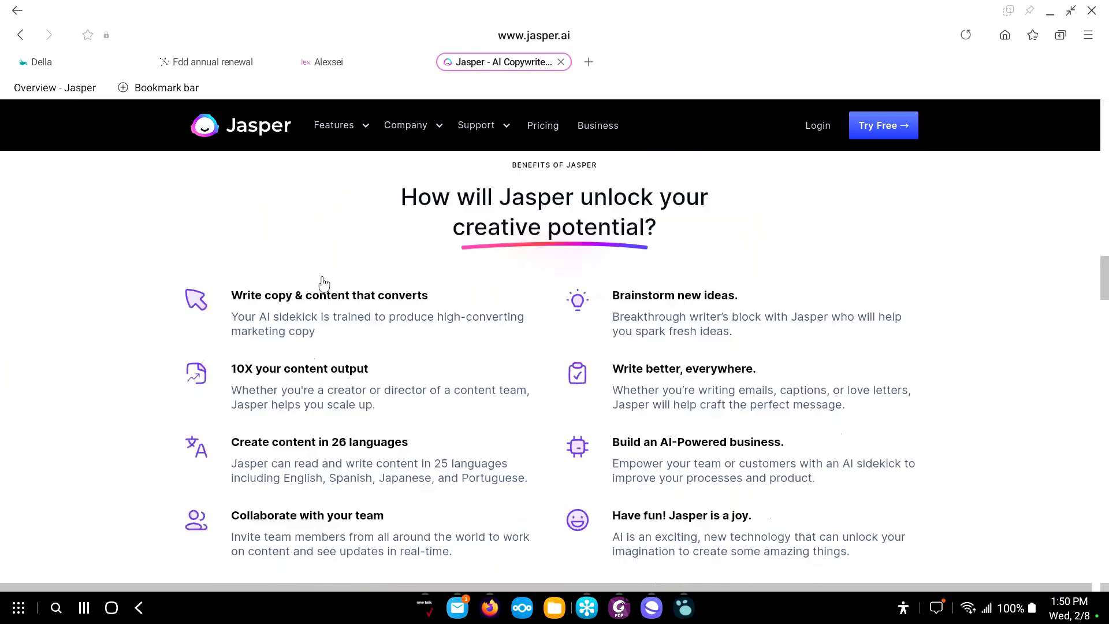
pyautogui.scroll(-1, 324, 283)
pyautogui.scroll(20, 456, 354)
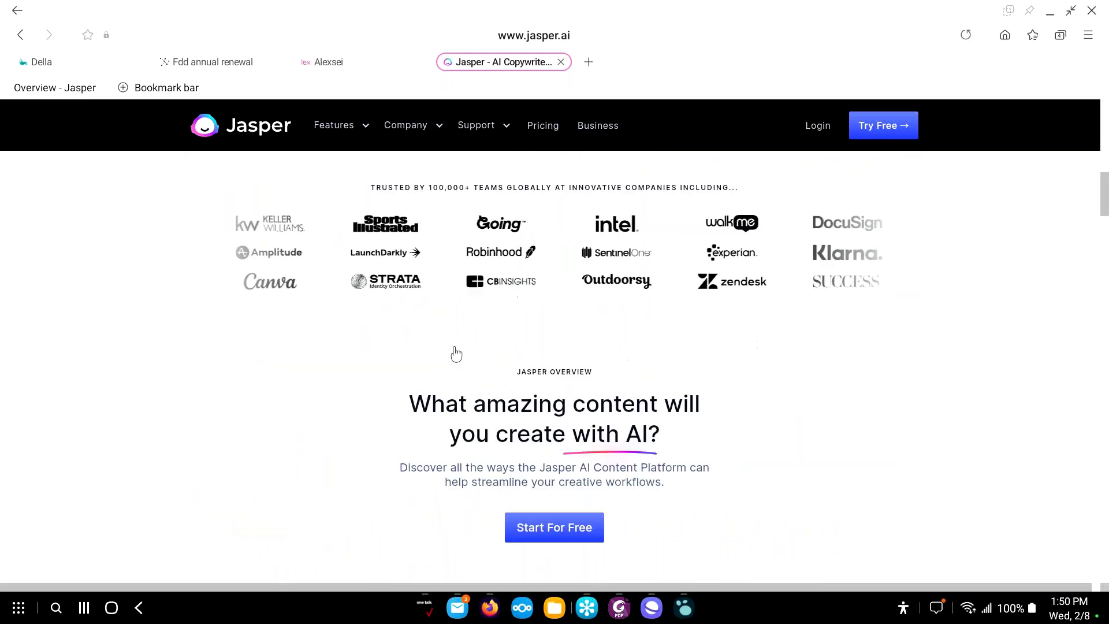